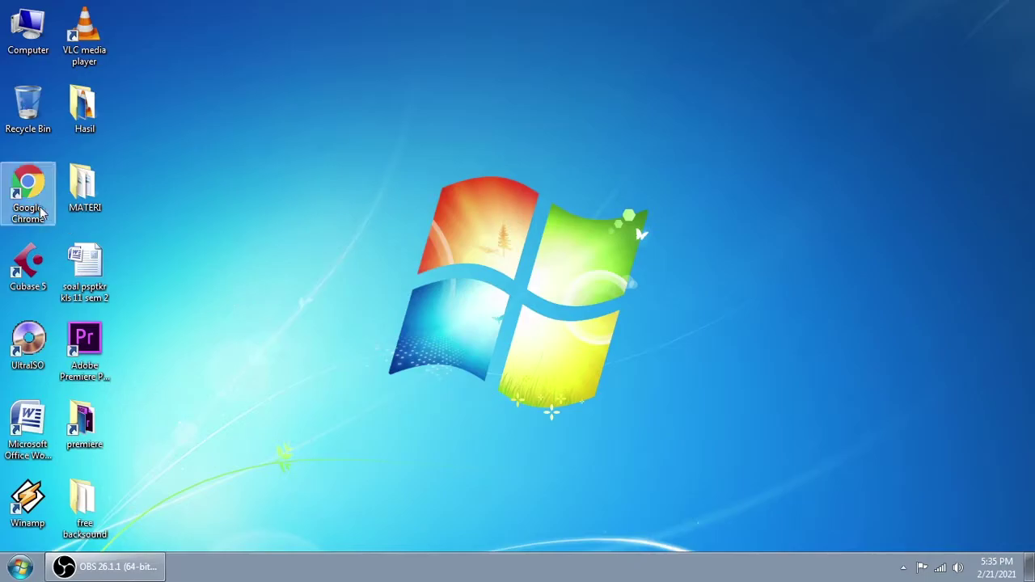
Step: Launch Chrome and go to My Drive through the Google apps grid
double_click(24, 192)
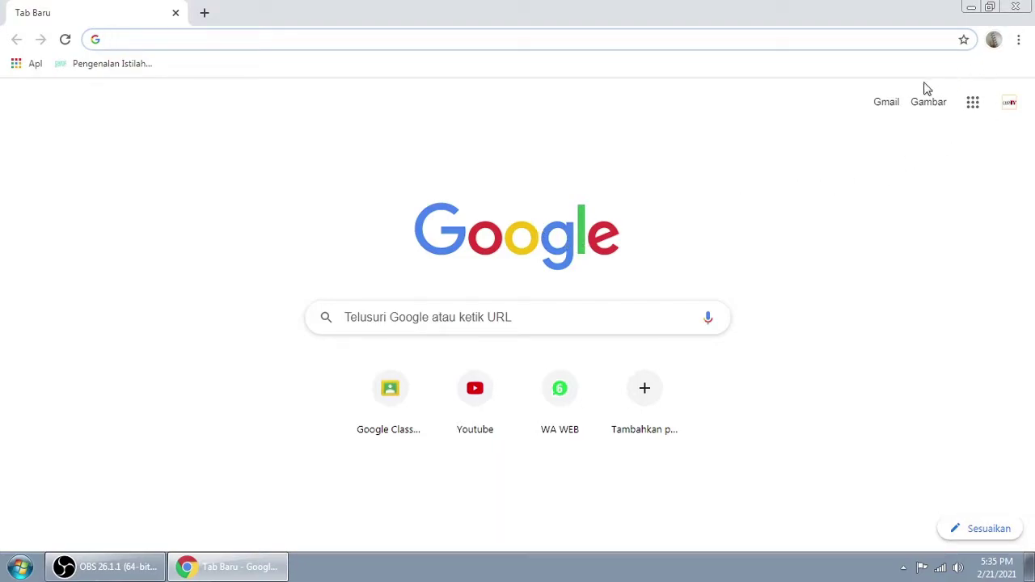
left_click(973, 109)
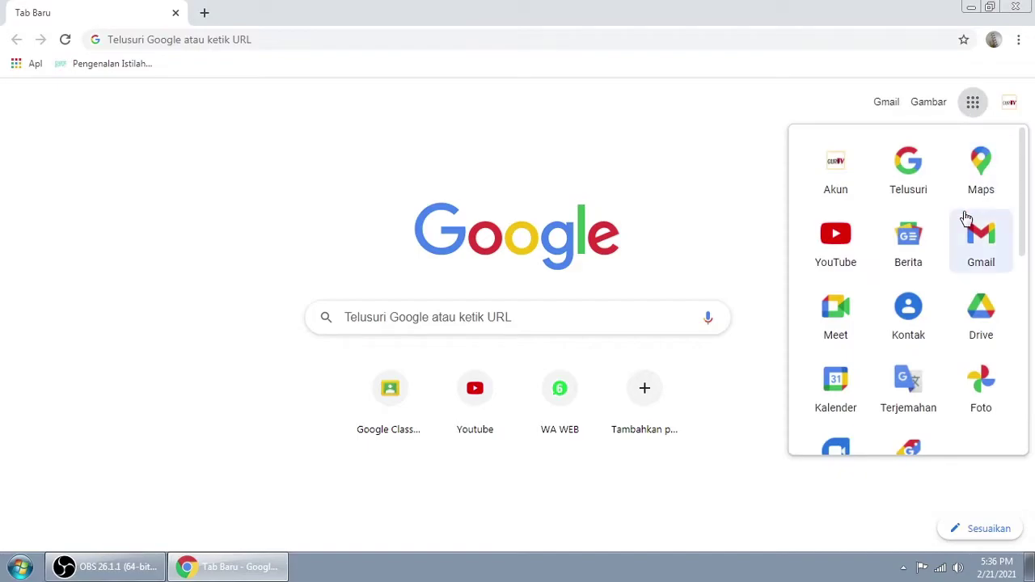
left_click(980, 322)
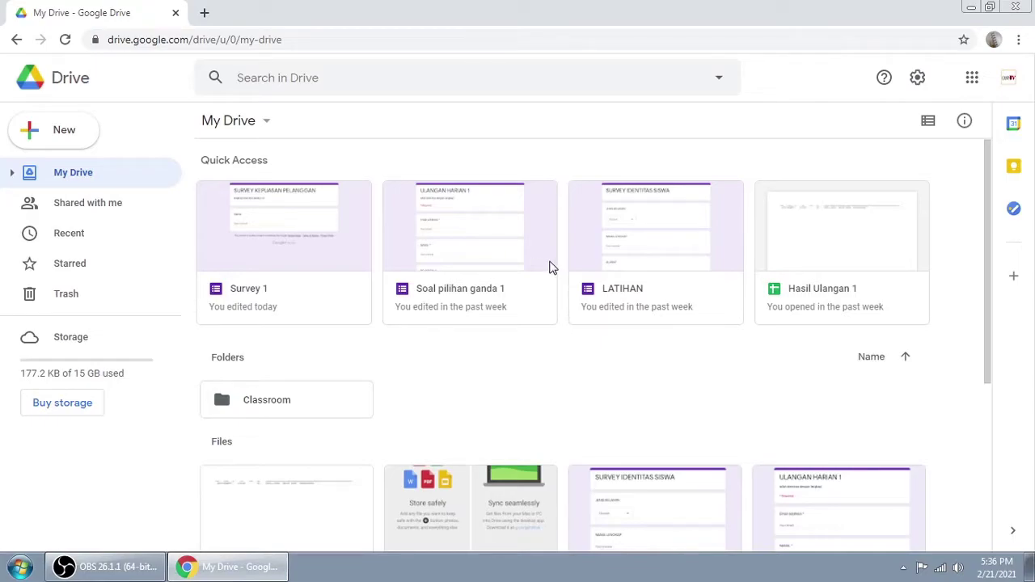
Step: Create a blank Google Form from Drive's New menu
left_click(64, 135)
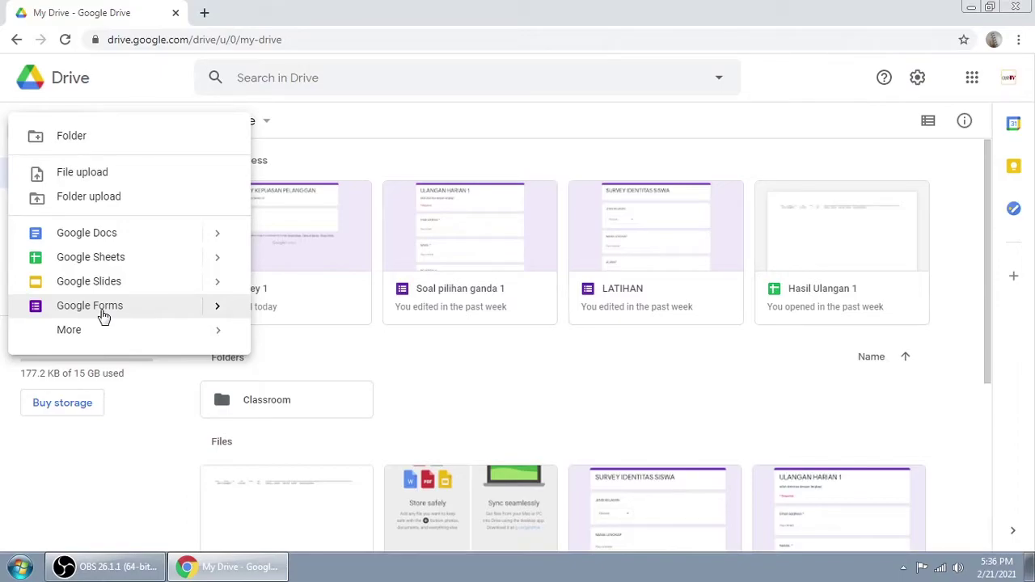
left_click(217, 312)
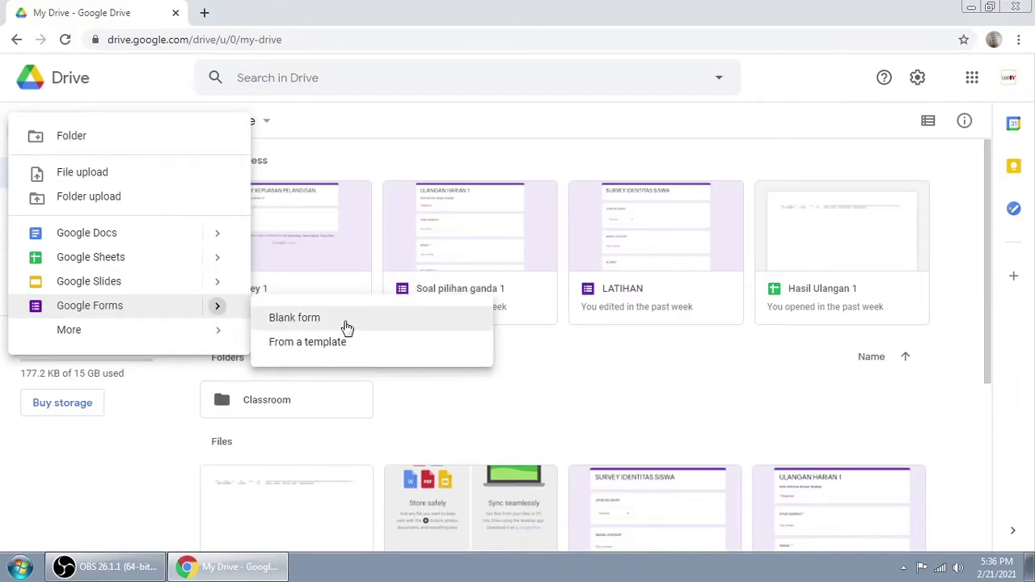
left_click(296, 327)
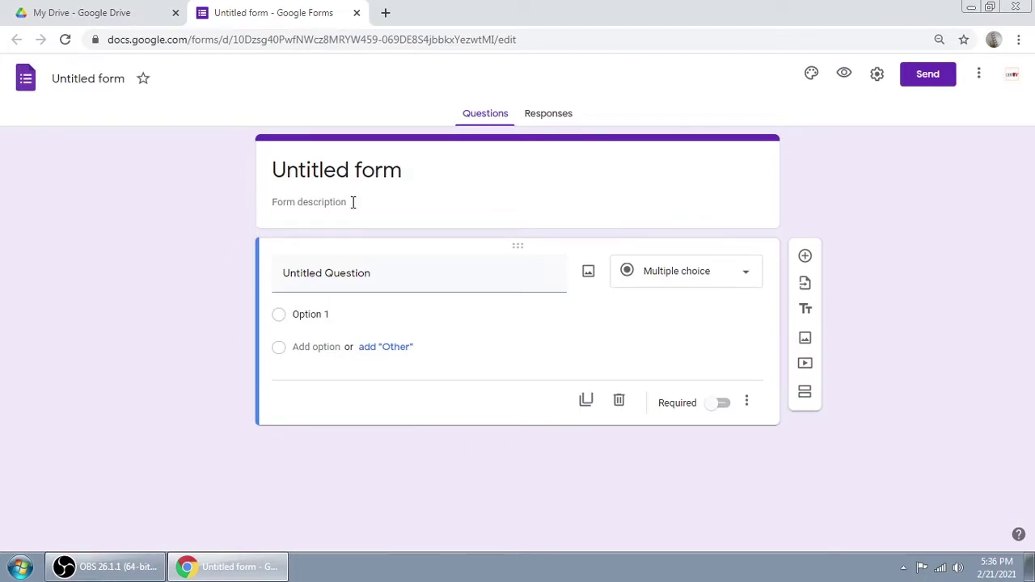
Step: Rename the form file from 'Untitled form' to 'Survey 1'
left_click(84, 82)
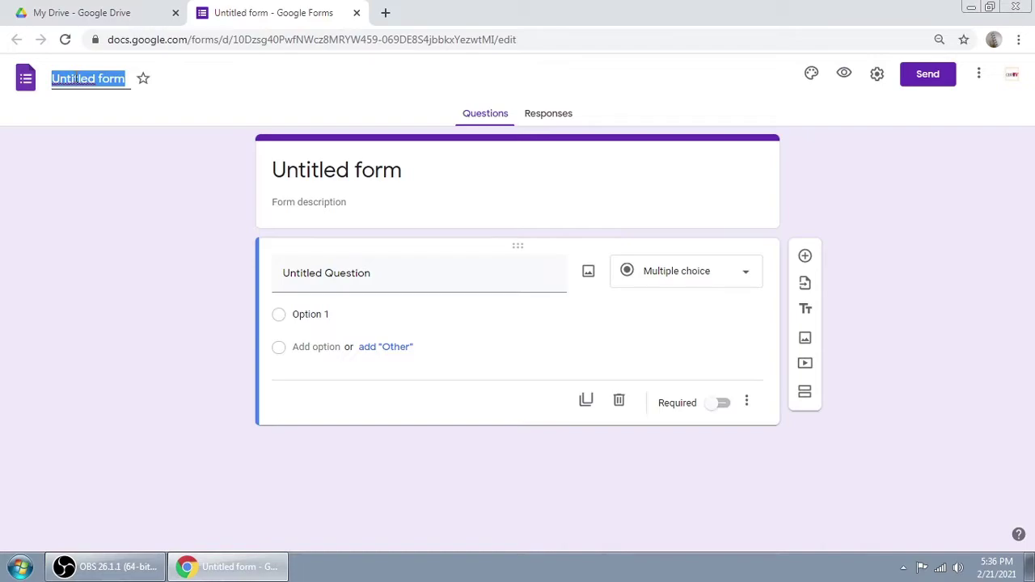
type("Sureb")
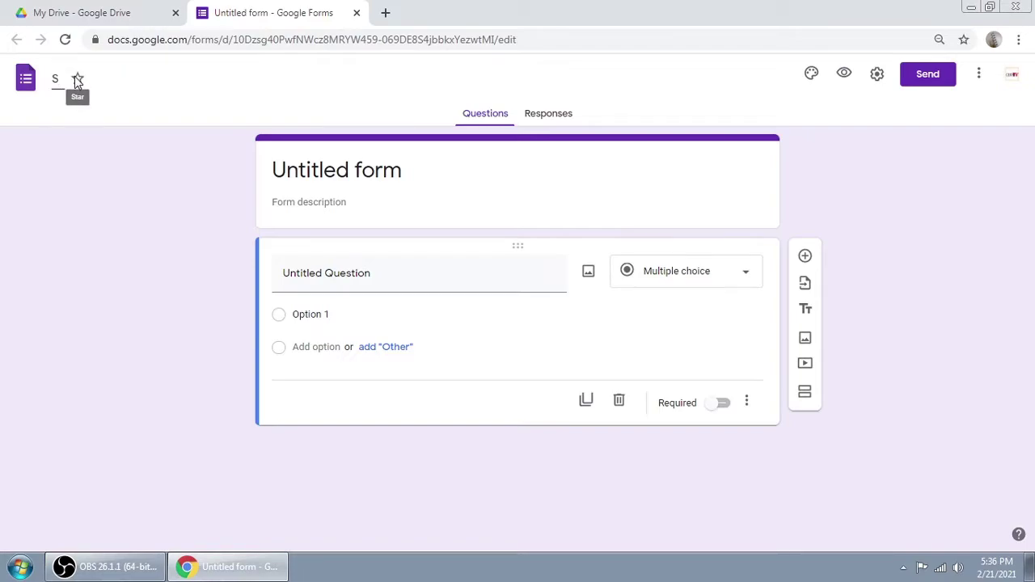
key("BackSpace")
key("BackSpace")
type("ve")
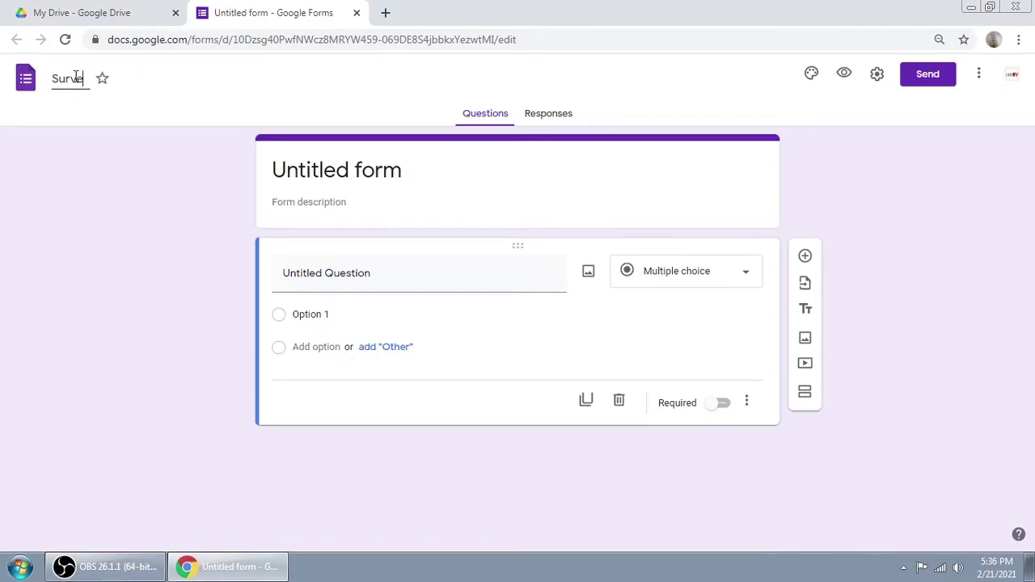
type("y Fe")
key("BackSpace")
key("BackSpace")
key("BackSpace")
type("1")
left_click(53, 185)
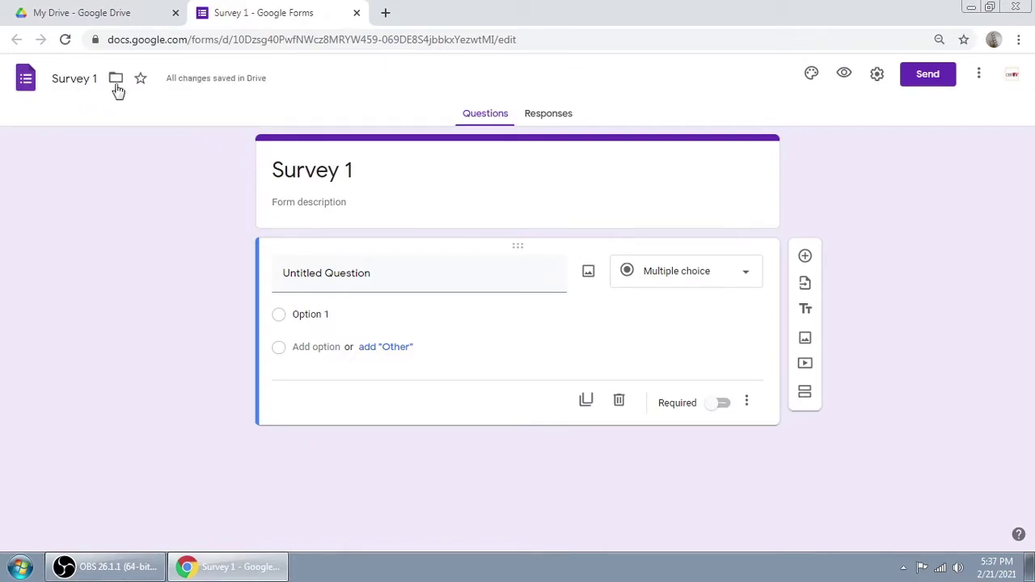
triple_click(352, 169)
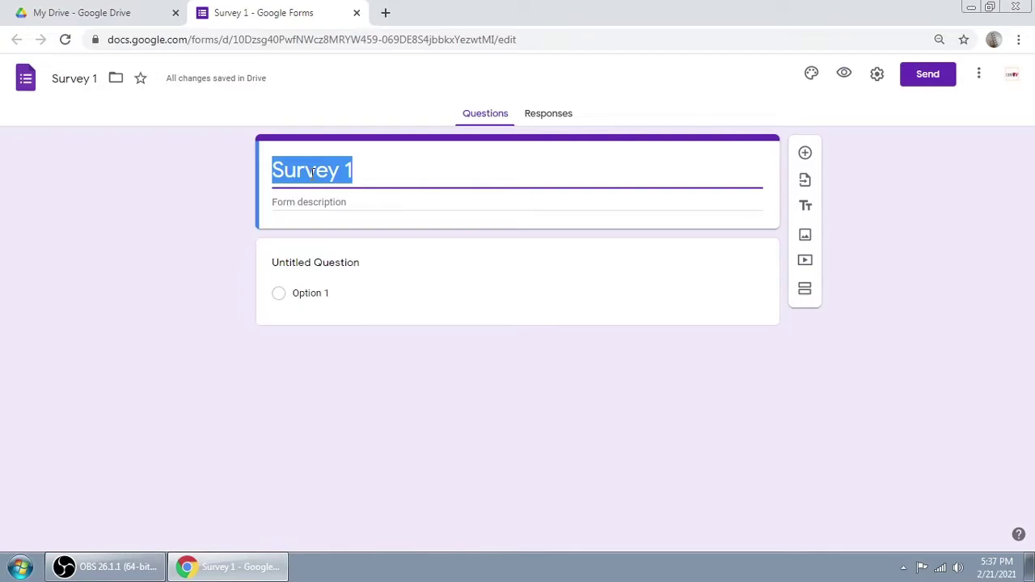
Step: Replace the header title with 'Survey Kepuasan Pelanggan'
left_click(384, 175)
key("BackSpace")
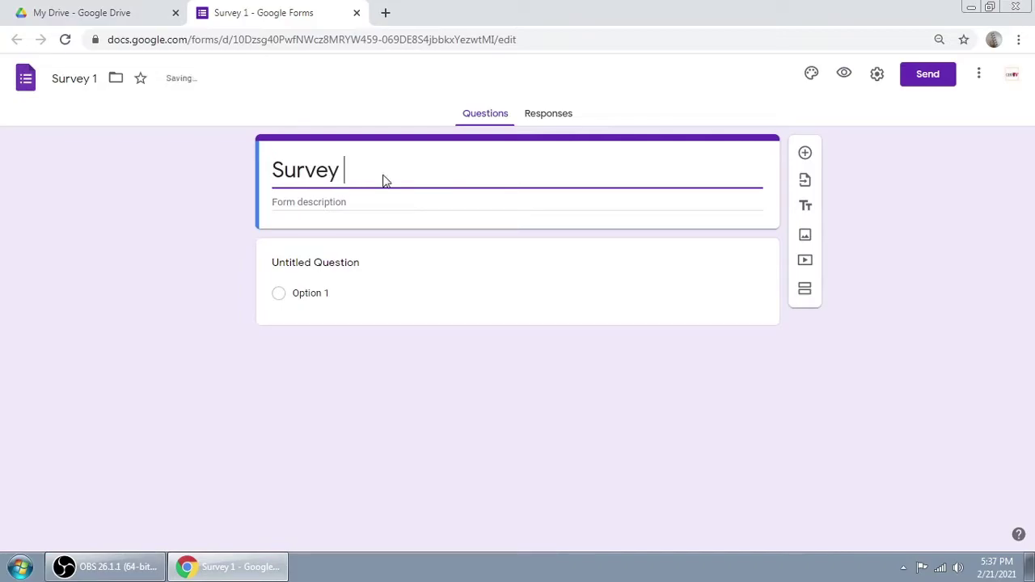
type("Kepuasan pe")
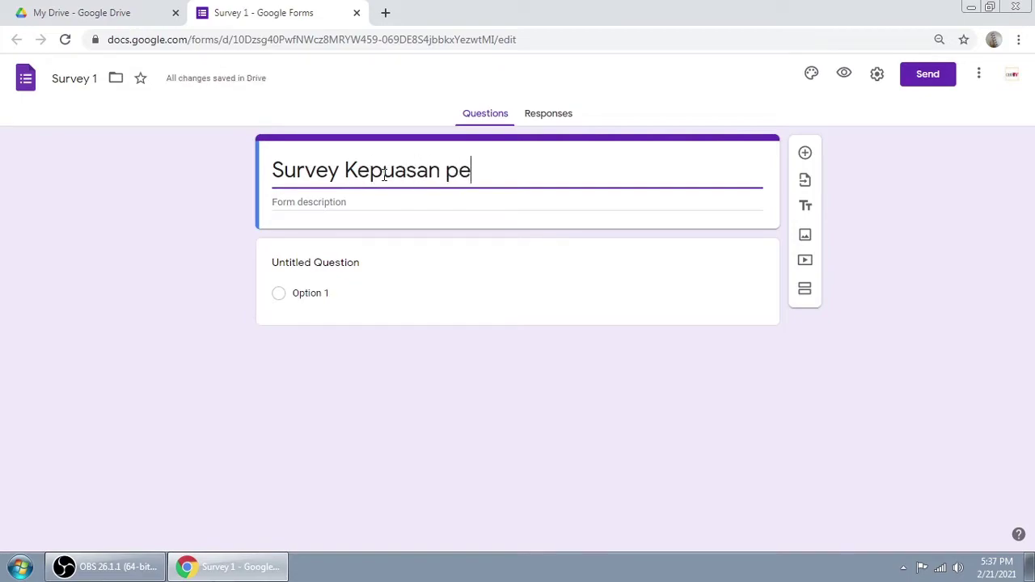
key("BackSpace")
key("BackSpace")
type("Peln")
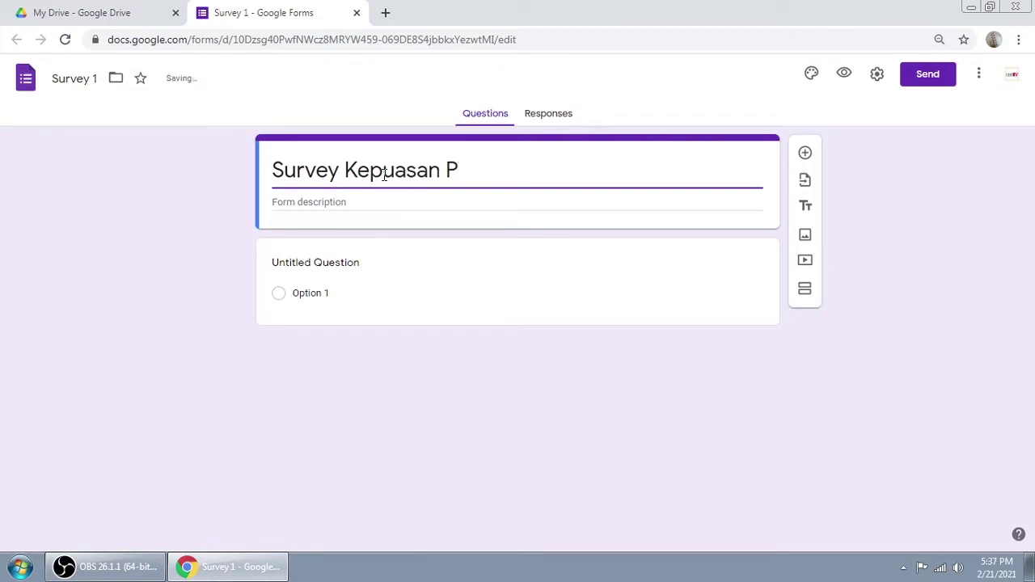
key("BackSpace")
type("ang")
key("BackSpace")
key("BackSpace")
key("BackSpace")
key("BackSpace")
key("BackSpace")
key("BackSpace")
type("Pen")
key("BackSpace")
type("langgan")
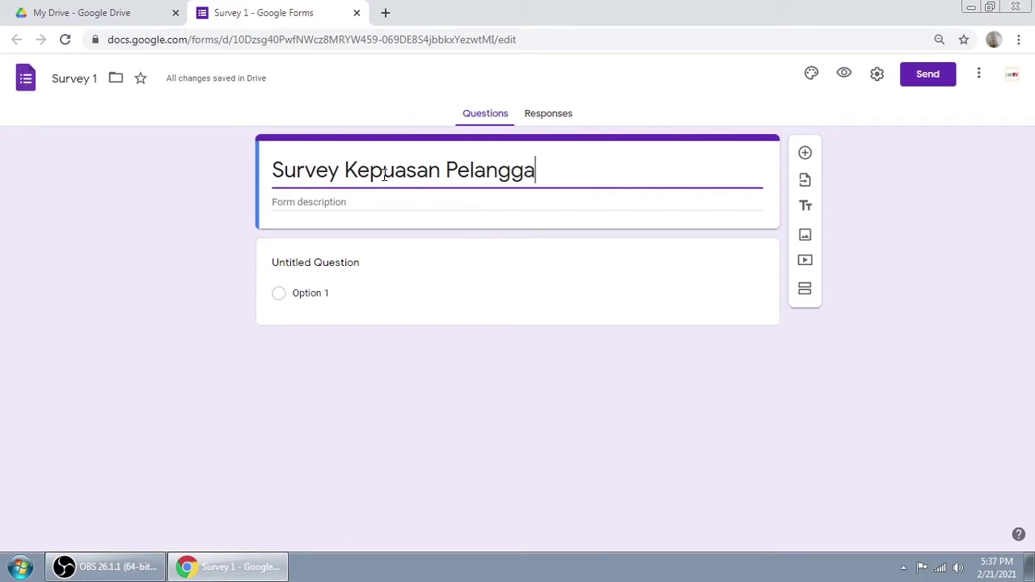
left_click(322, 203)
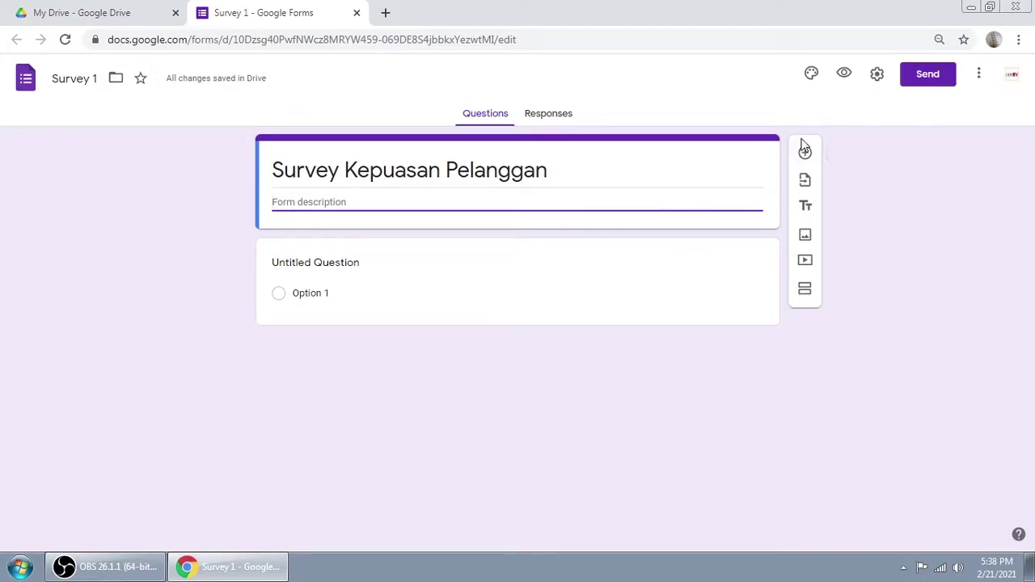
Step: Add a second section and describe the first as 'Isilah identitasmu dengan lengkap'
left_click(805, 293)
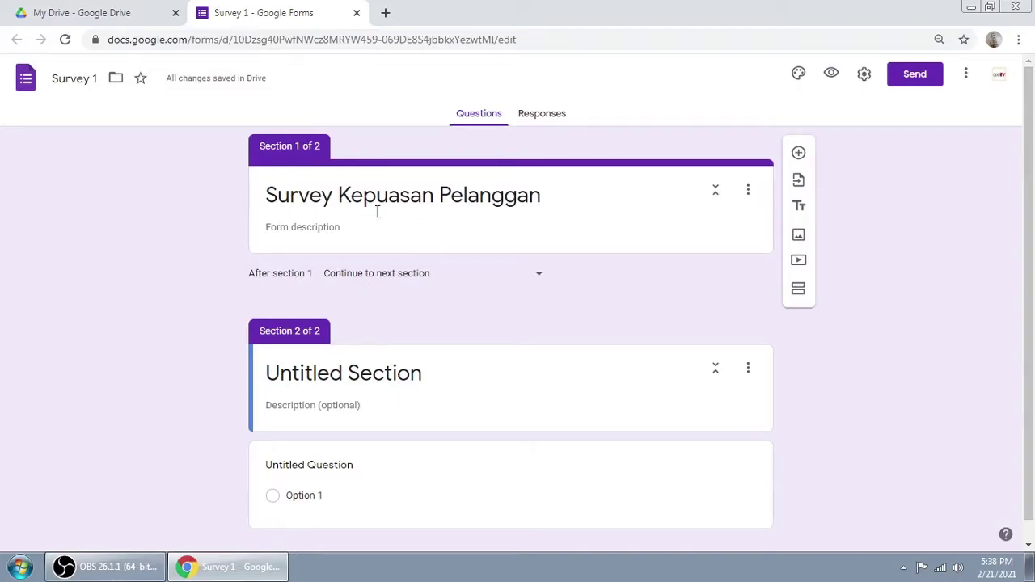
left_click(324, 222)
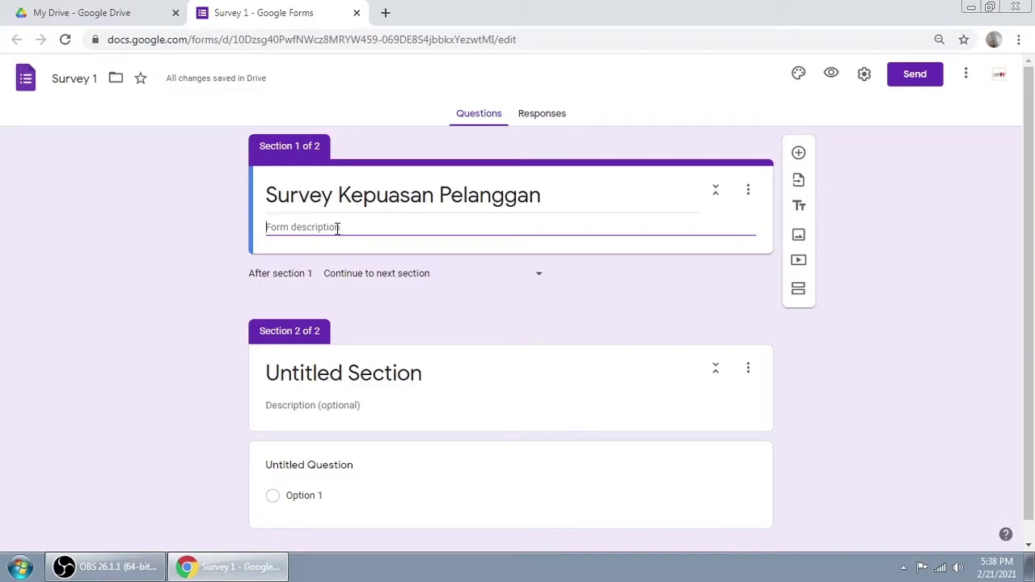
type("Isilah identitasmu dengan lengkap")
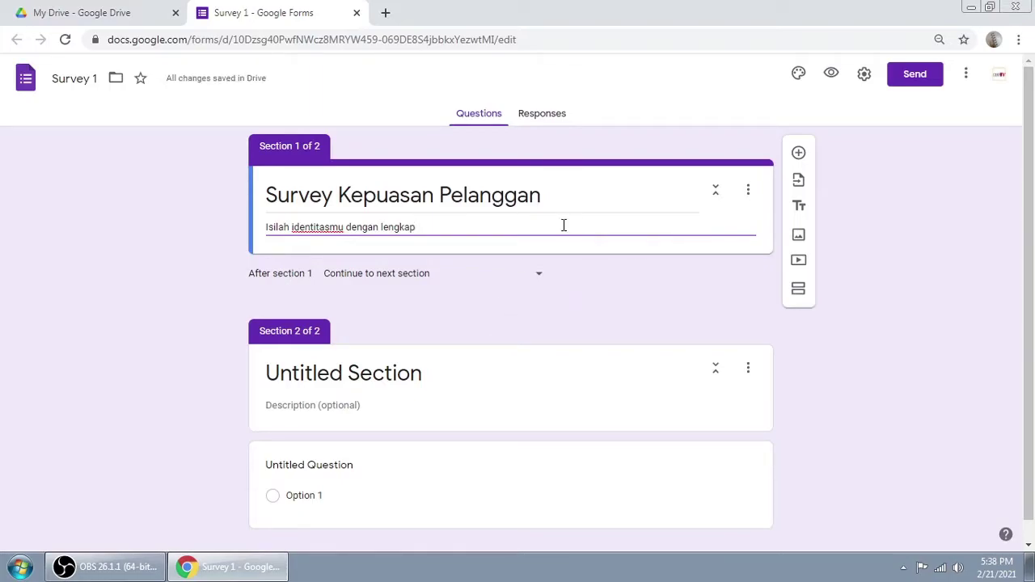
left_click(908, 252)
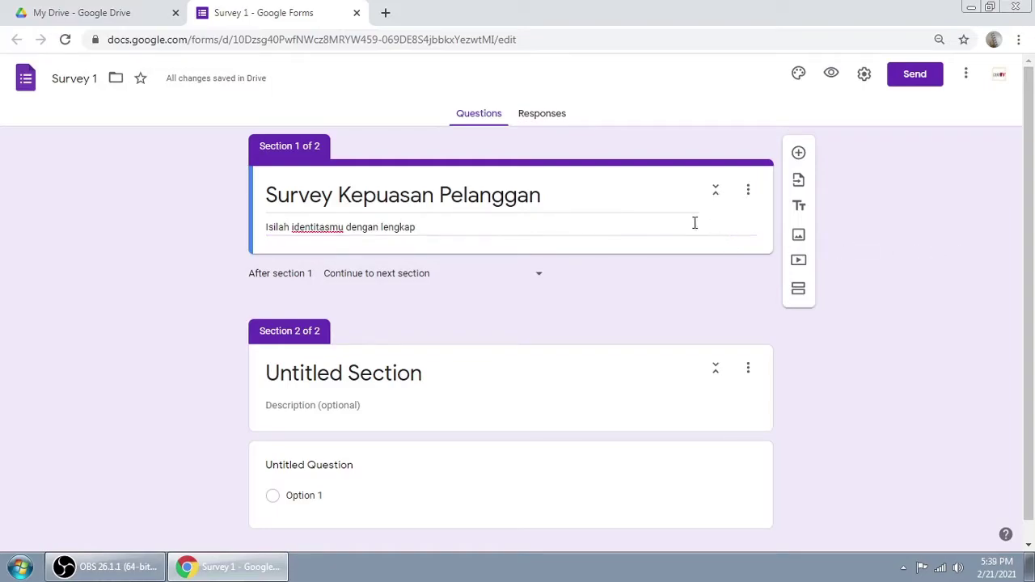
triple_click(559, 191)
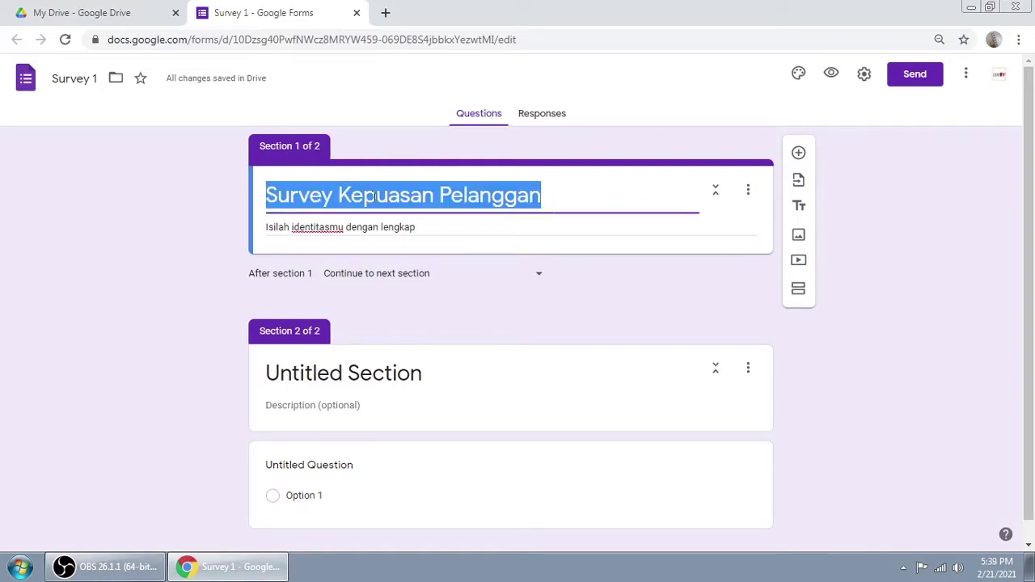
triple_click(396, 225)
left_click(309, 148)
triple_click(339, 186)
Step: Add a Short answer question titled 'Nama Lengkap:' to section 1
left_click(798, 154)
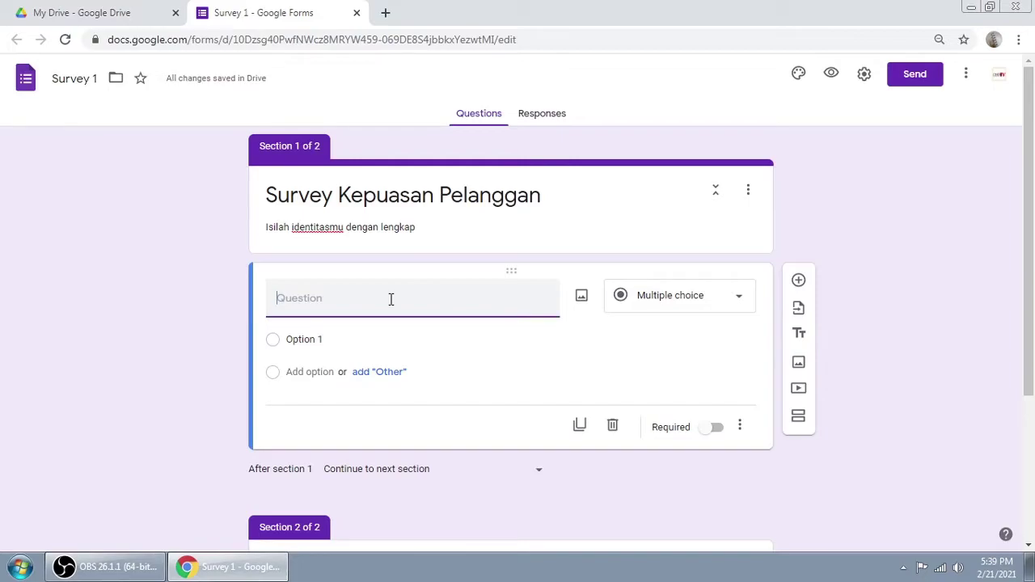
type("Nama Lengkap:")
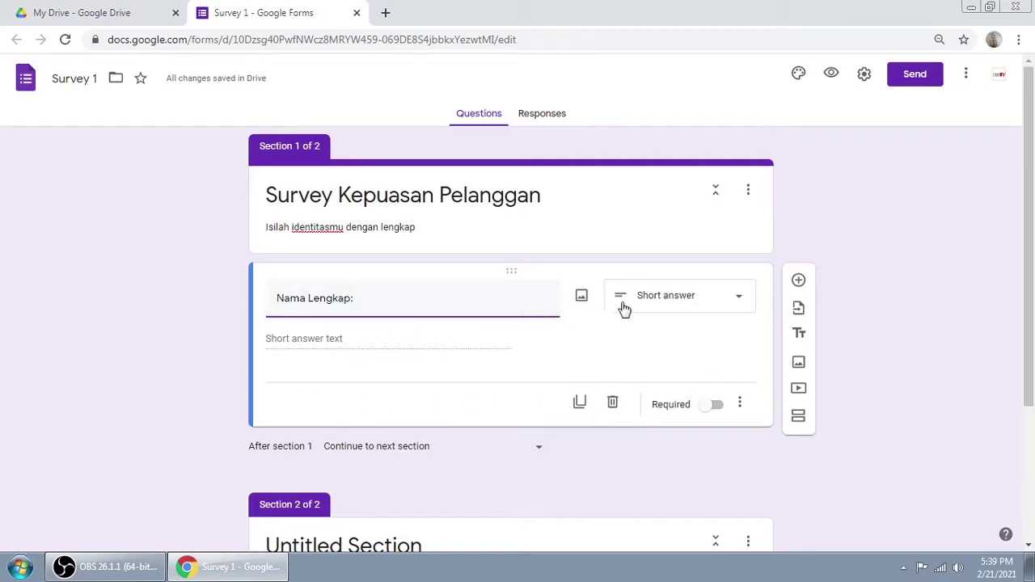
left_click(737, 305)
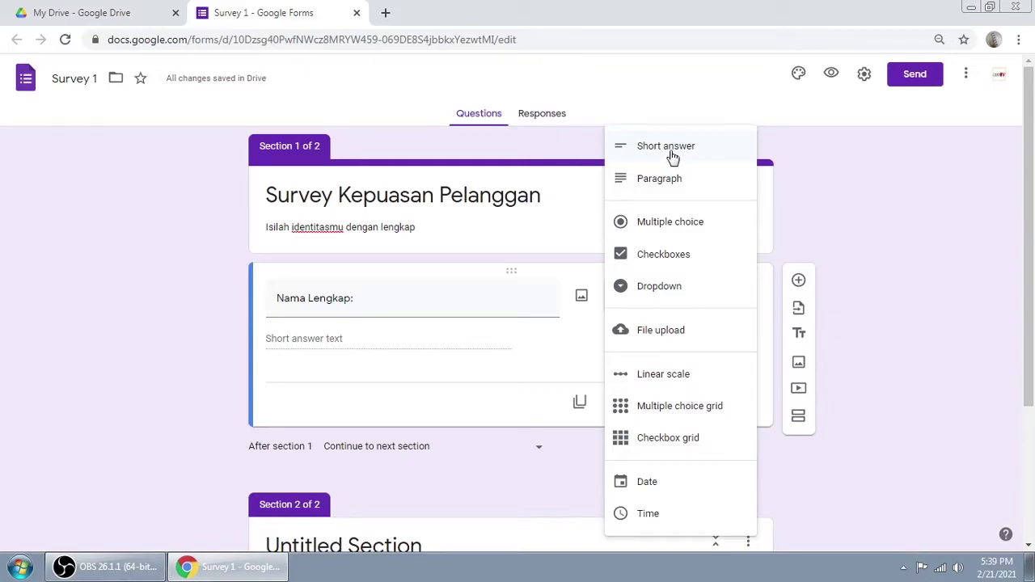
left_click(667, 153)
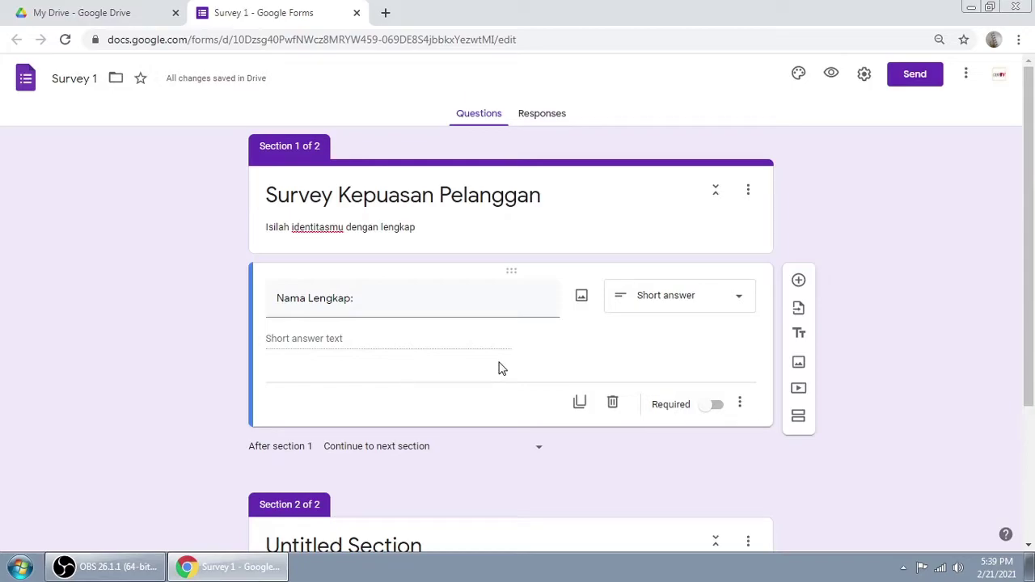
Step: Add a question titled 'Jenis Kelamin:' and make it a Dropdown
left_click(798, 283)
scroll(507, 346, "down", 2)
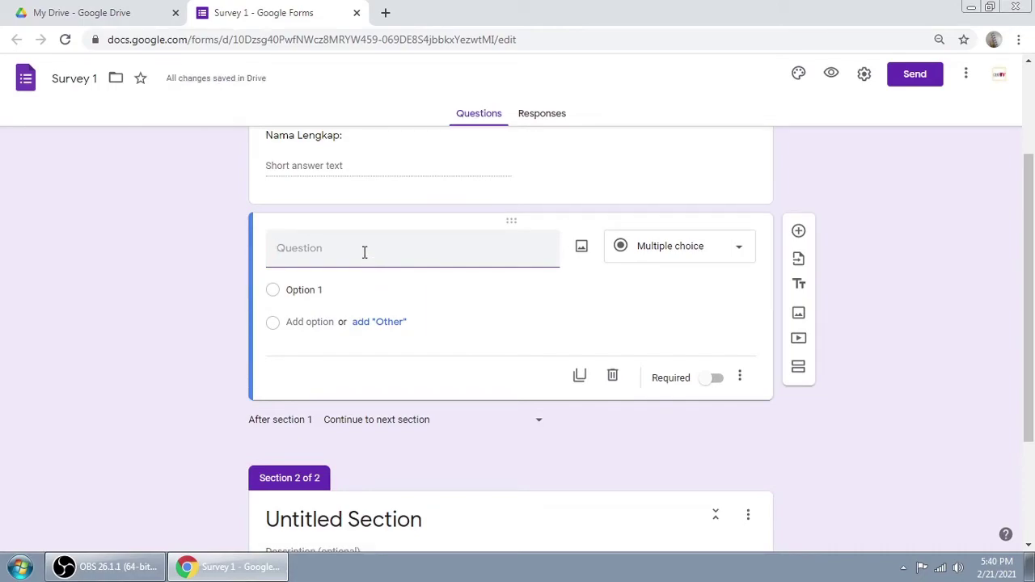
type("Jenis ")
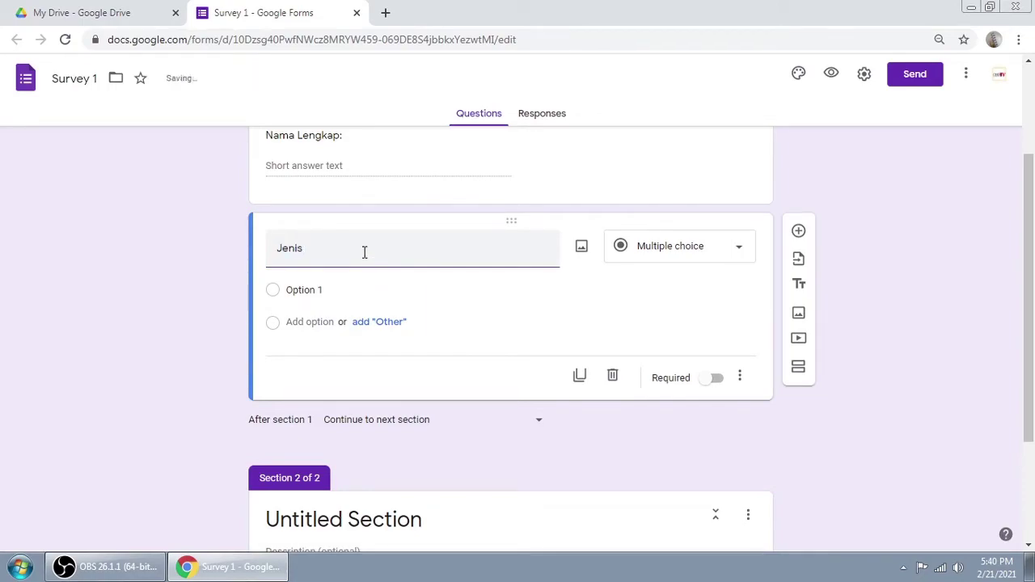
type("Kelamin:")
left_click(670, 251)
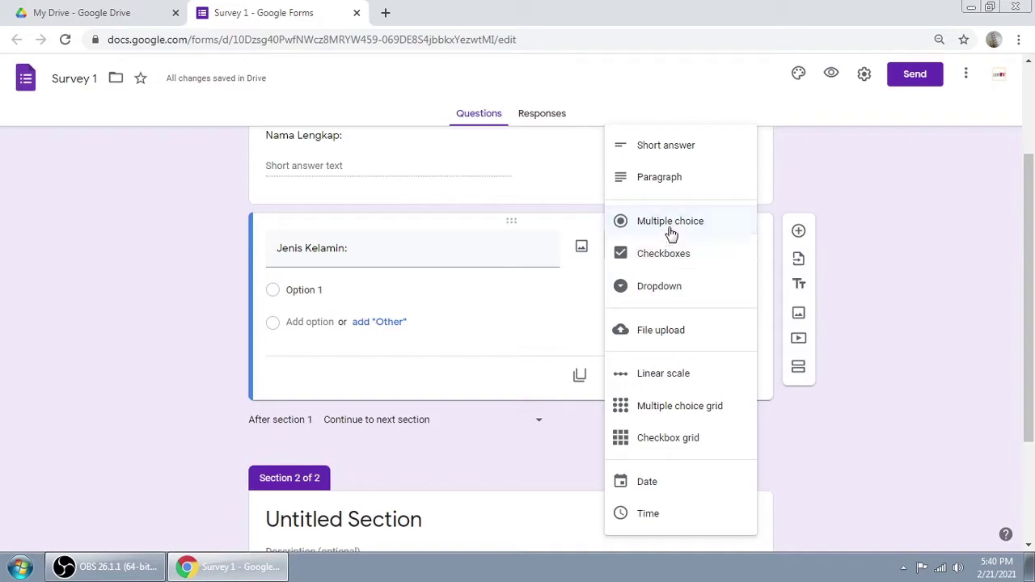
left_click(663, 148)
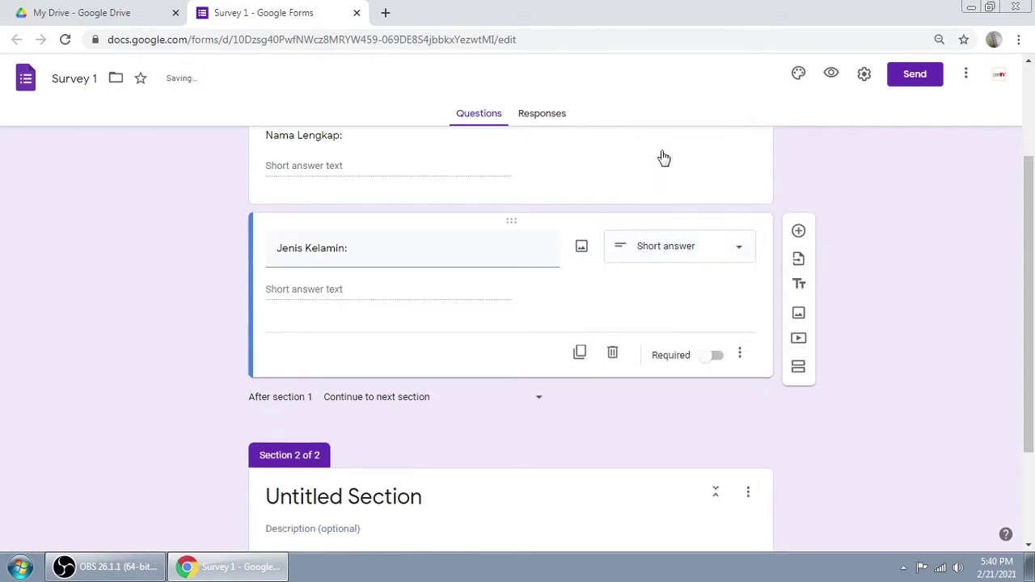
left_click(661, 249)
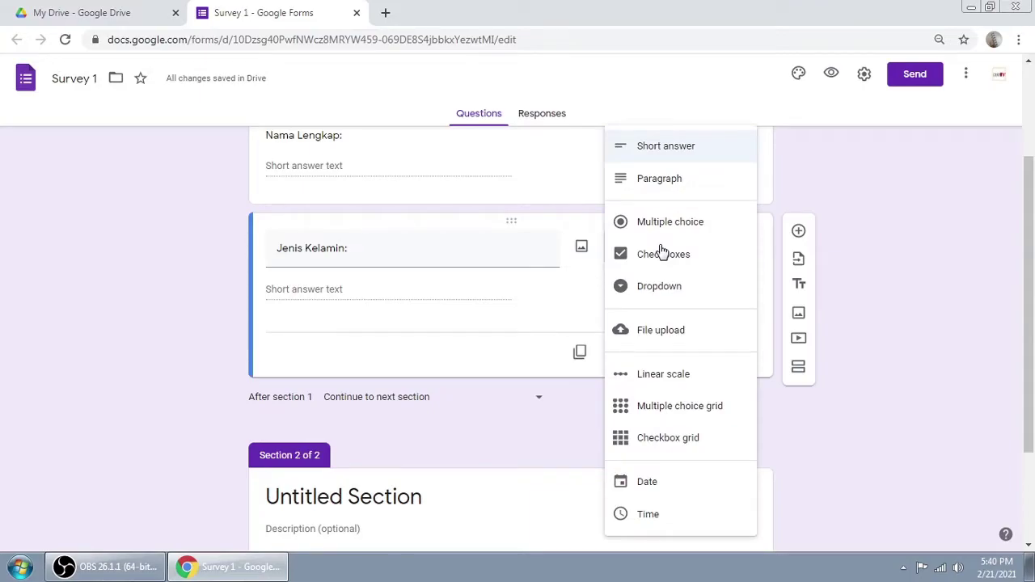
left_click(647, 295)
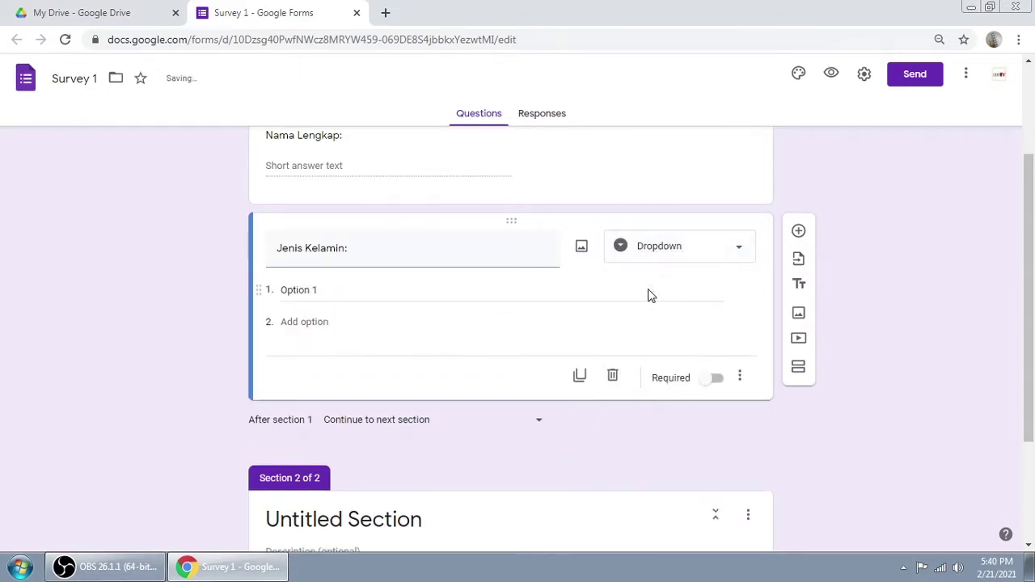
Step: Give the dropdown options Laki-laki and Perempuan, removing the extra third option
left_click(319, 290)
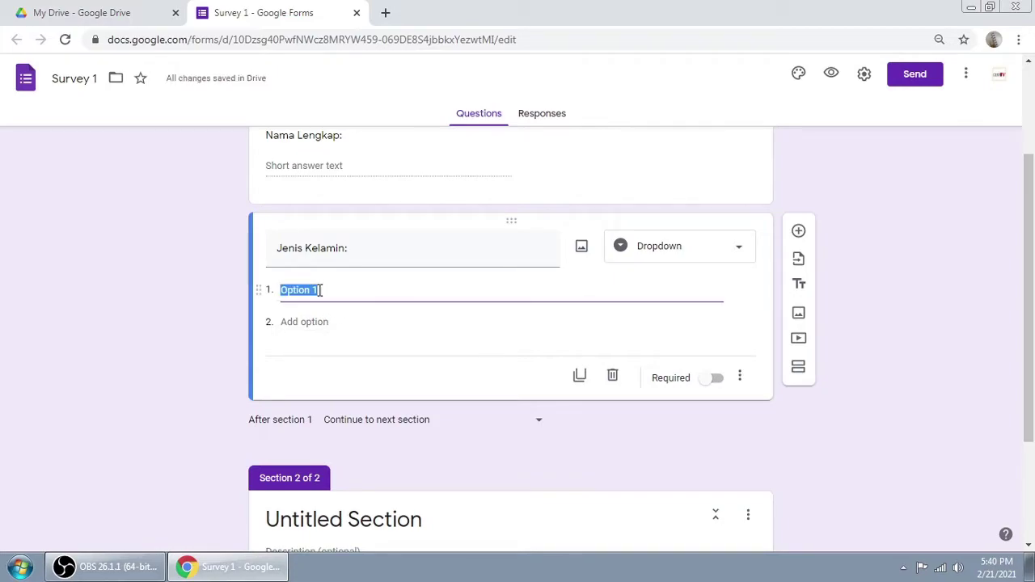
type("LAKI")
key("BackSpace")
key("BackSpace")
type("ak")
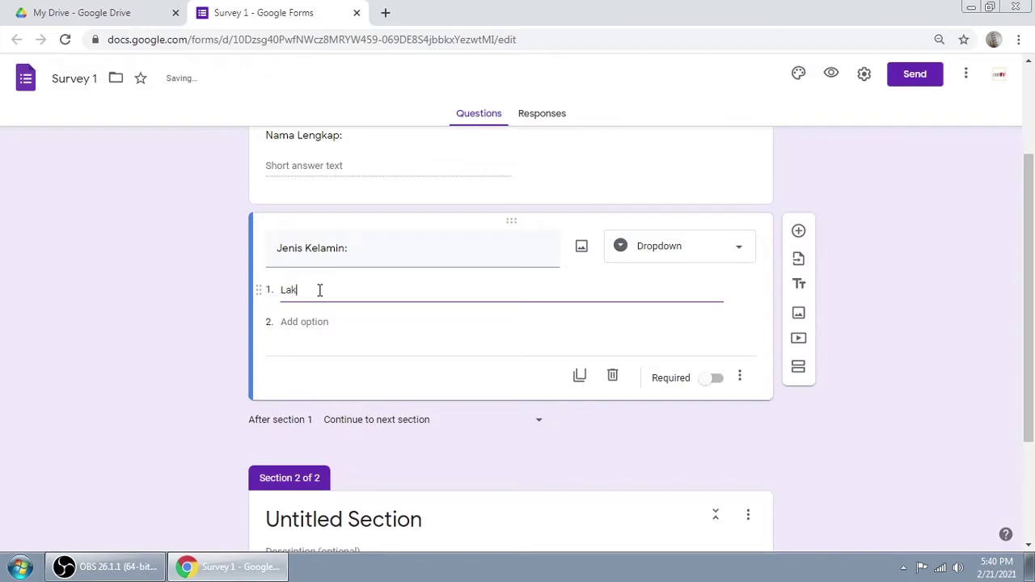
type("i-alki")
type("laki")
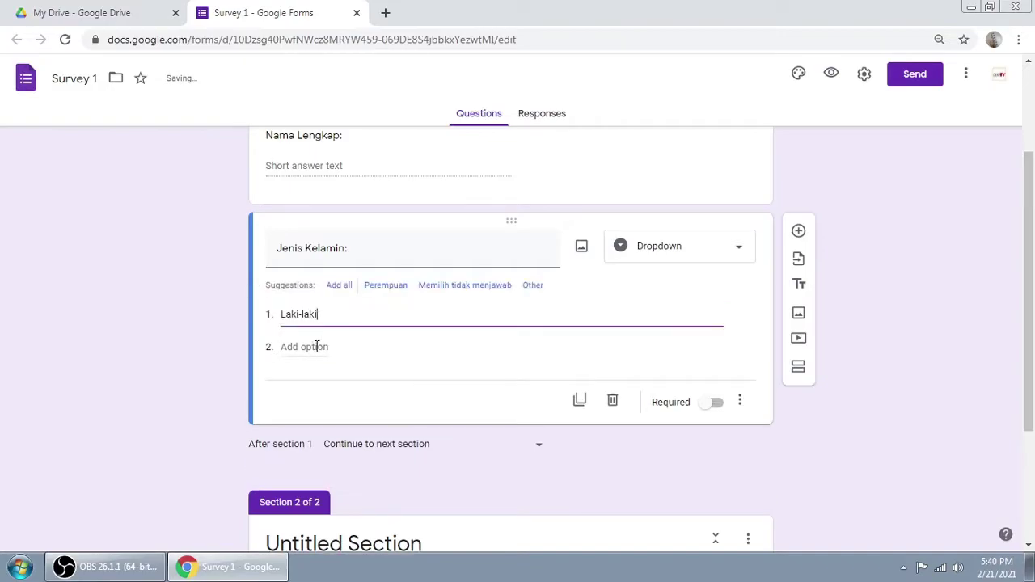
left_click(316, 345)
type("Perempuan")
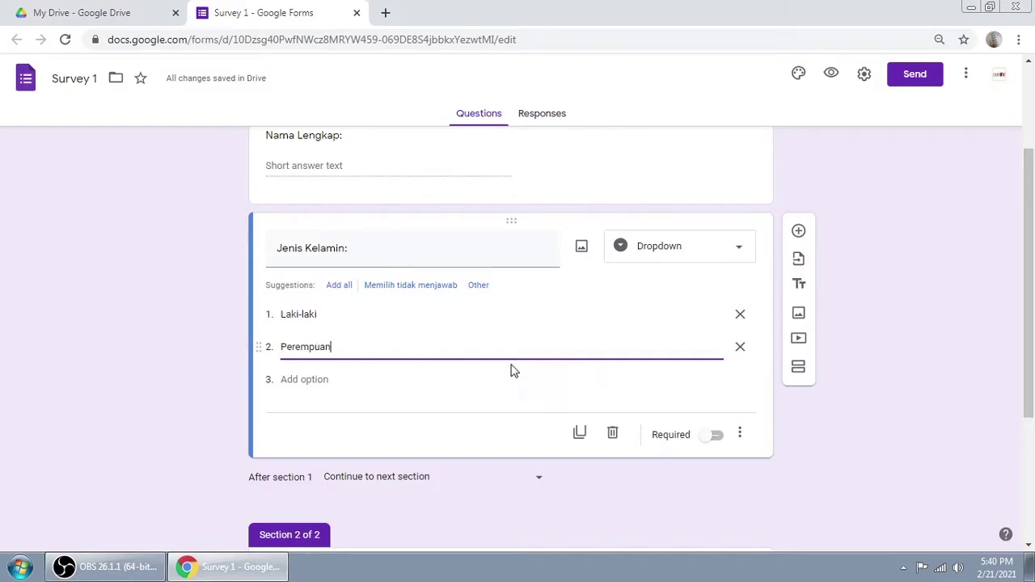
left_click(313, 379)
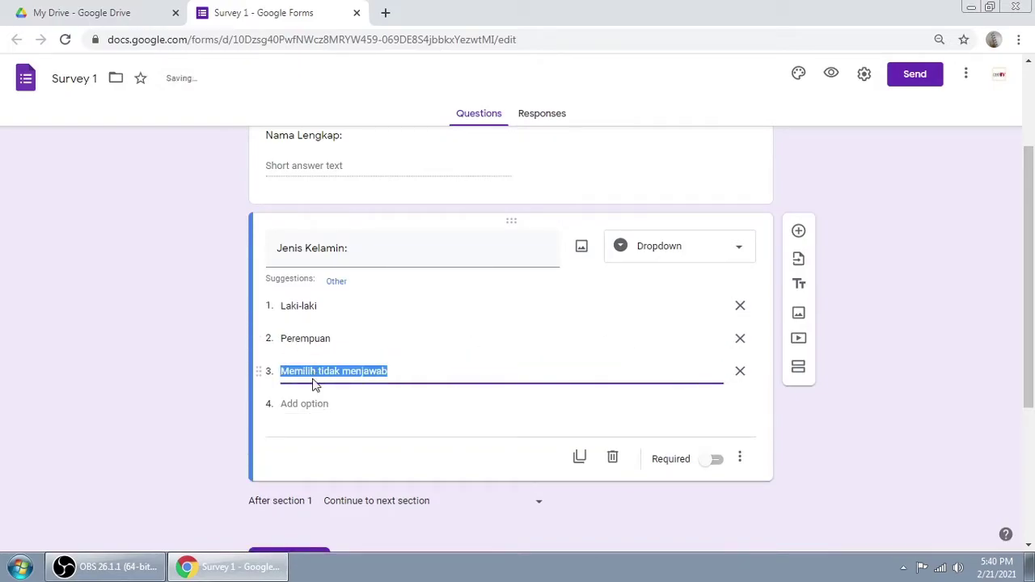
left_click(739, 372)
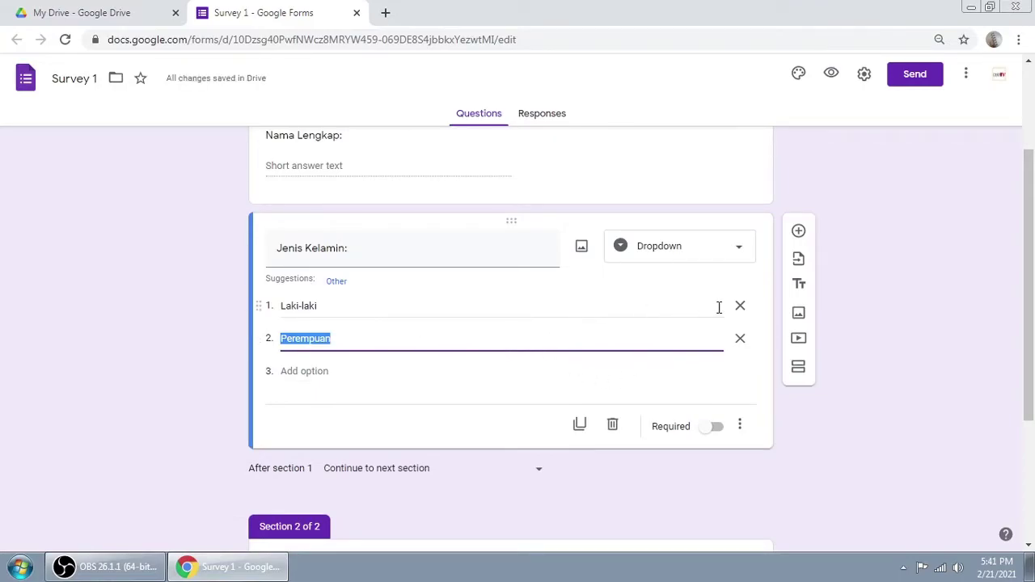
Step: Add a new question below Jenis Kelamin and begin its title with 'Umu'
scroll(904, 234, "up", 2)
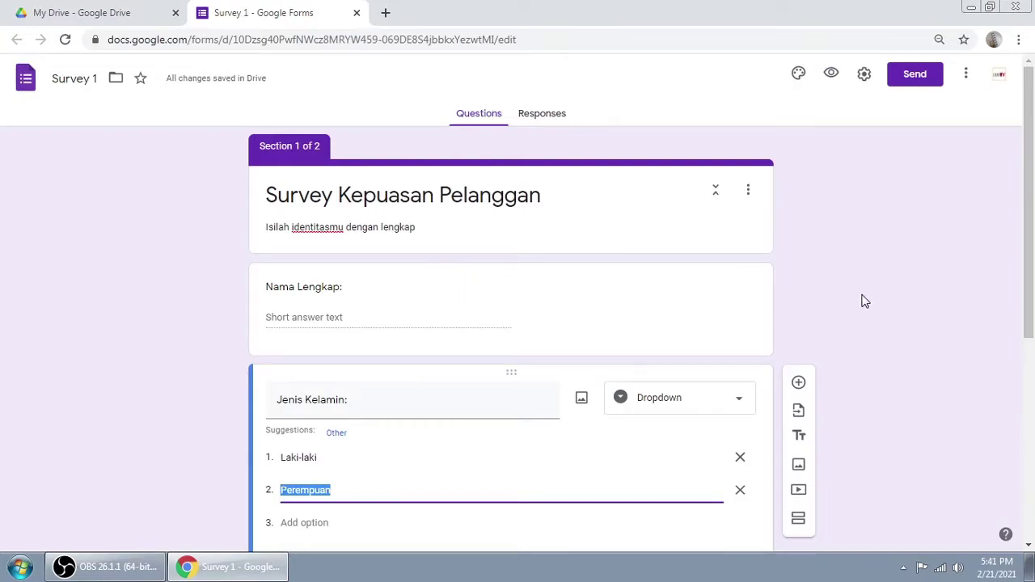
scroll(861, 300, "down", 1)
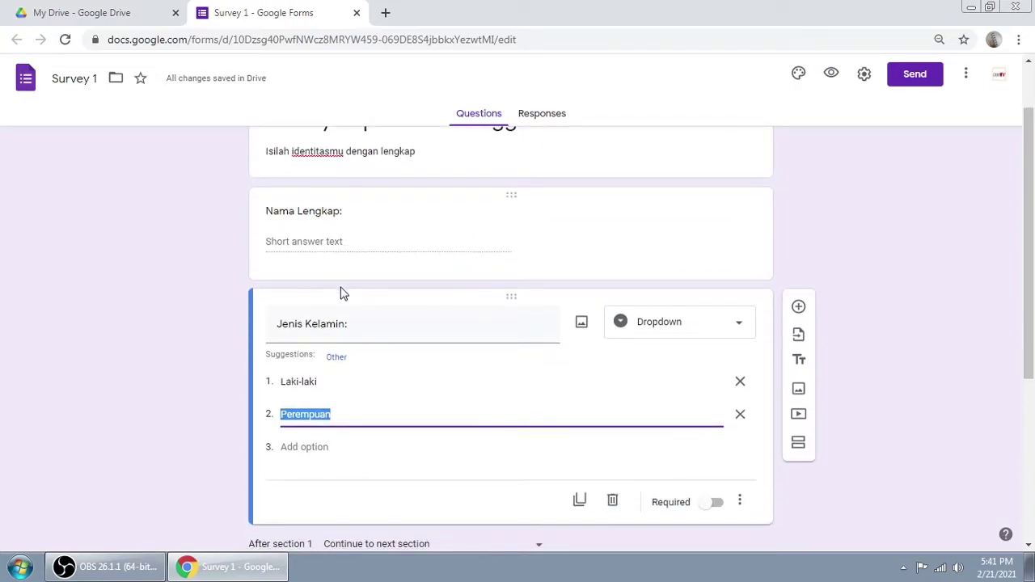
scroll(1016, 307, "down", 2)
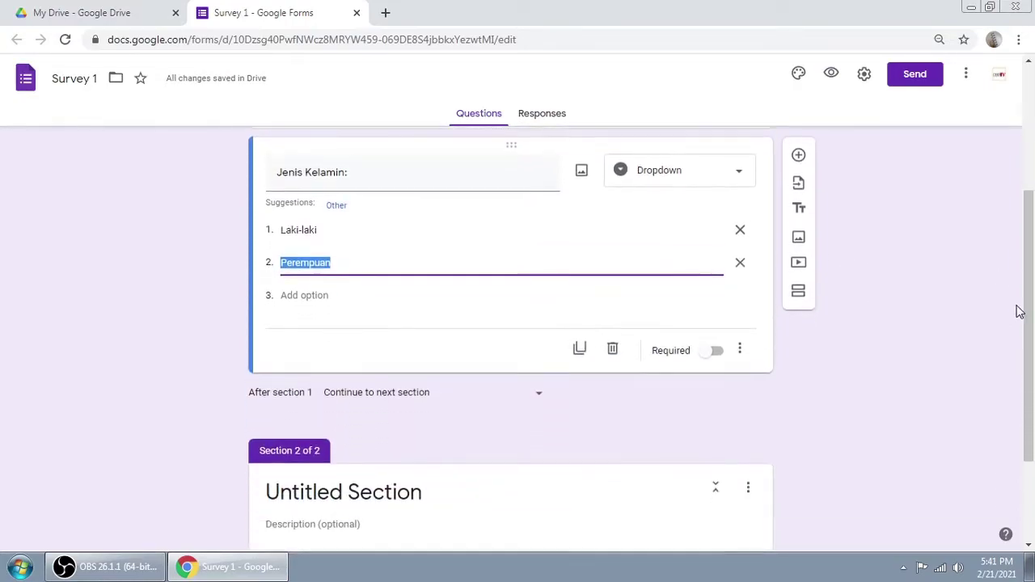
left_click(798, 155)
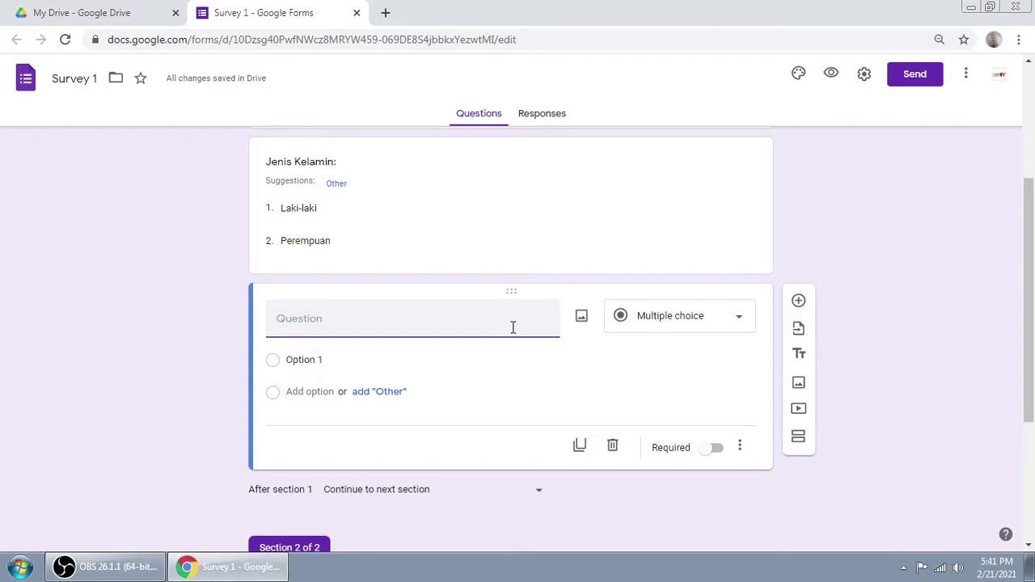
type("Umur")
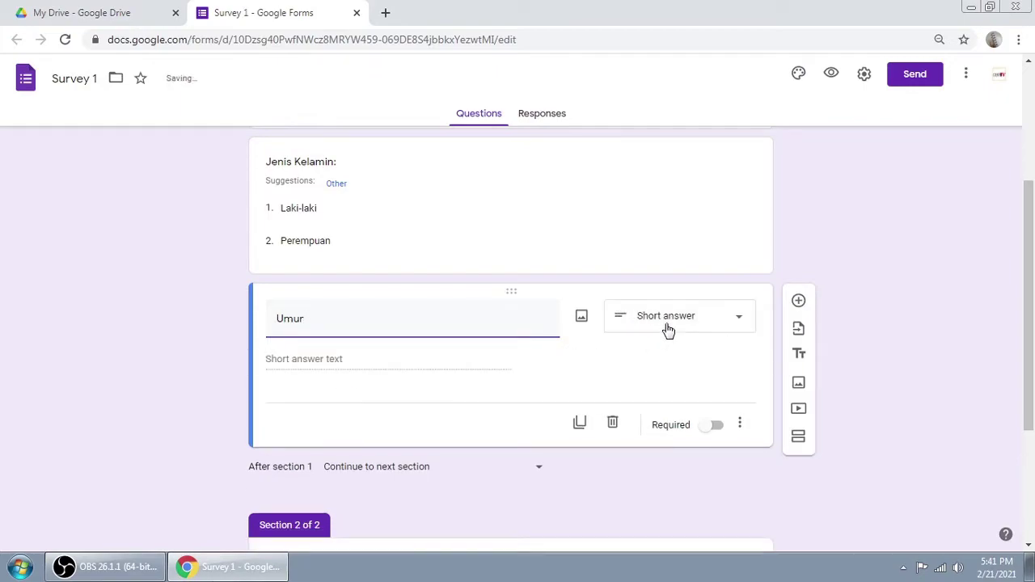
Step: Set the 'Umur' question's type to Short answer
left_click(667, 330)
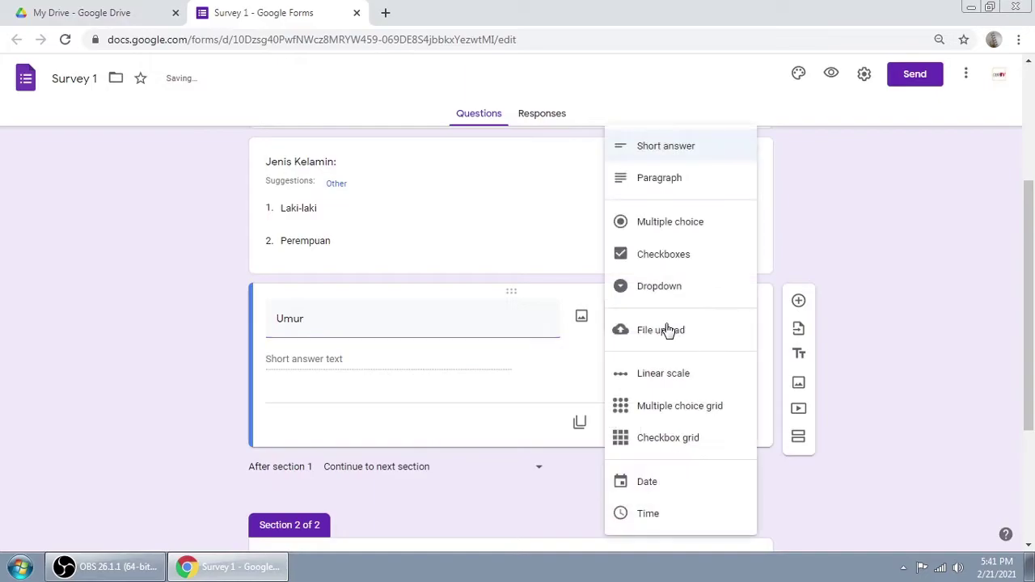
left_click(680, 158)
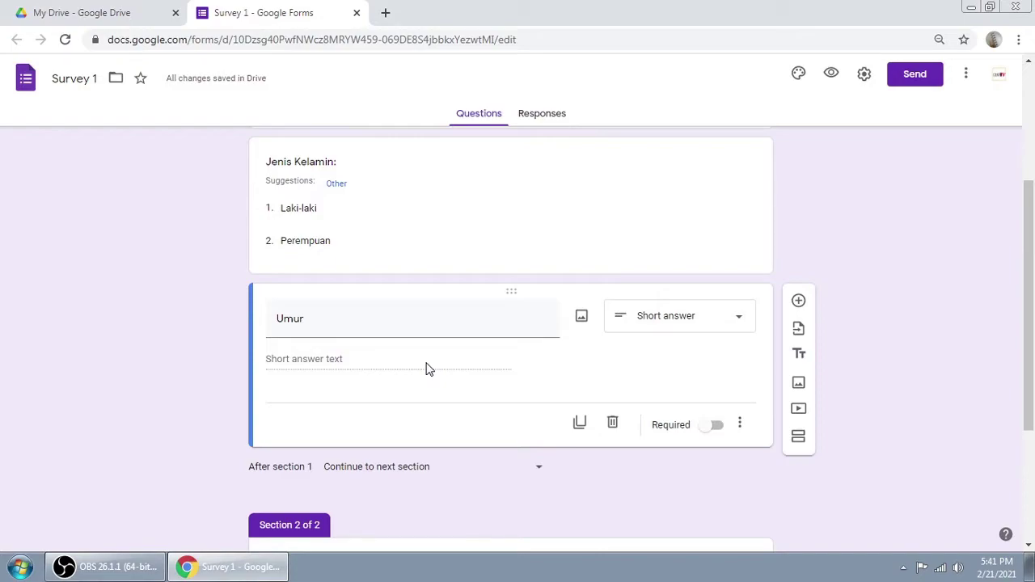
left_click_drag(1031, 277, 1032, 336)
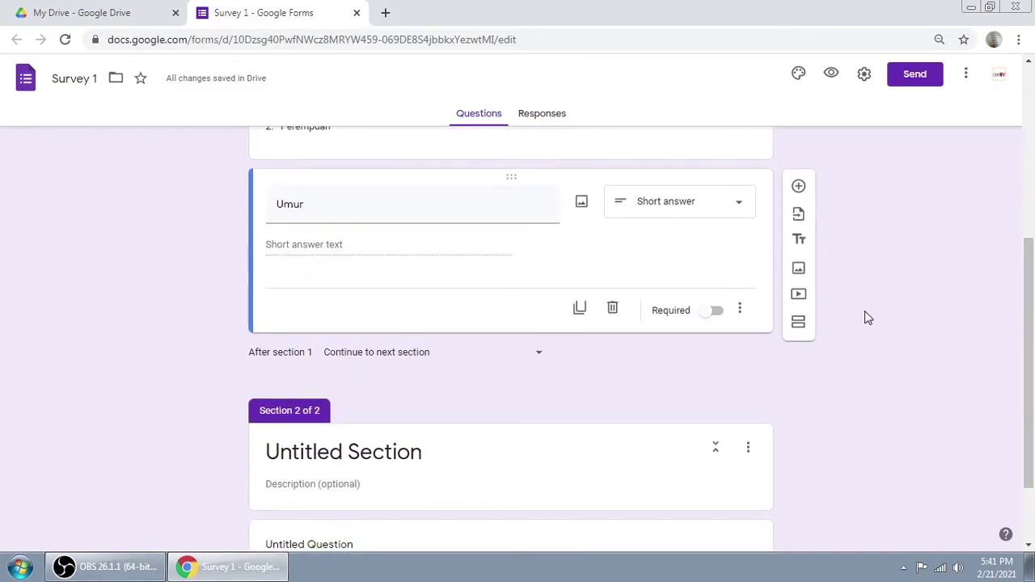
Step: Add a File upload question below Umur and accept the Drive upload notice
left_click(798, 188)
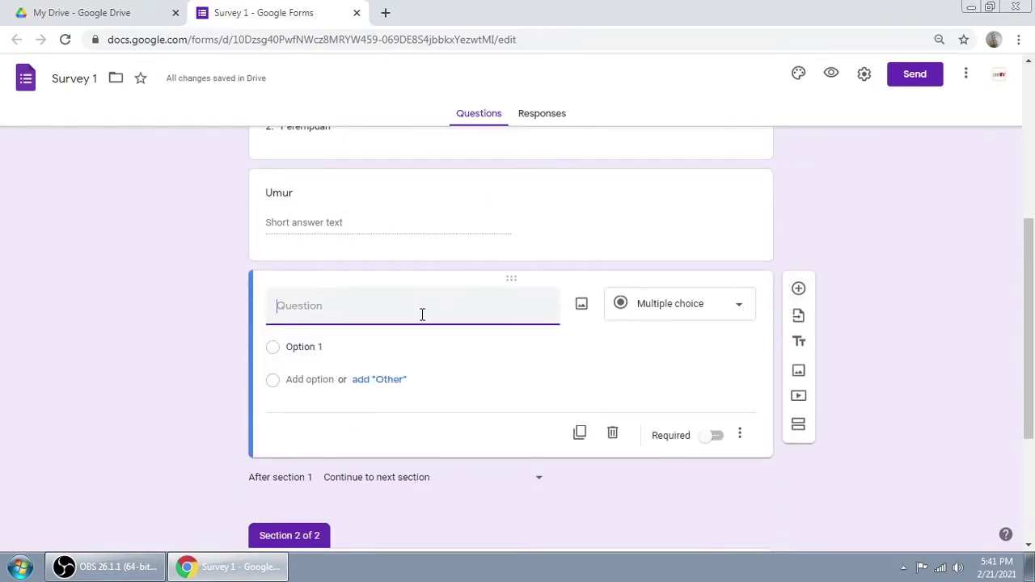
left_click(688, 315)
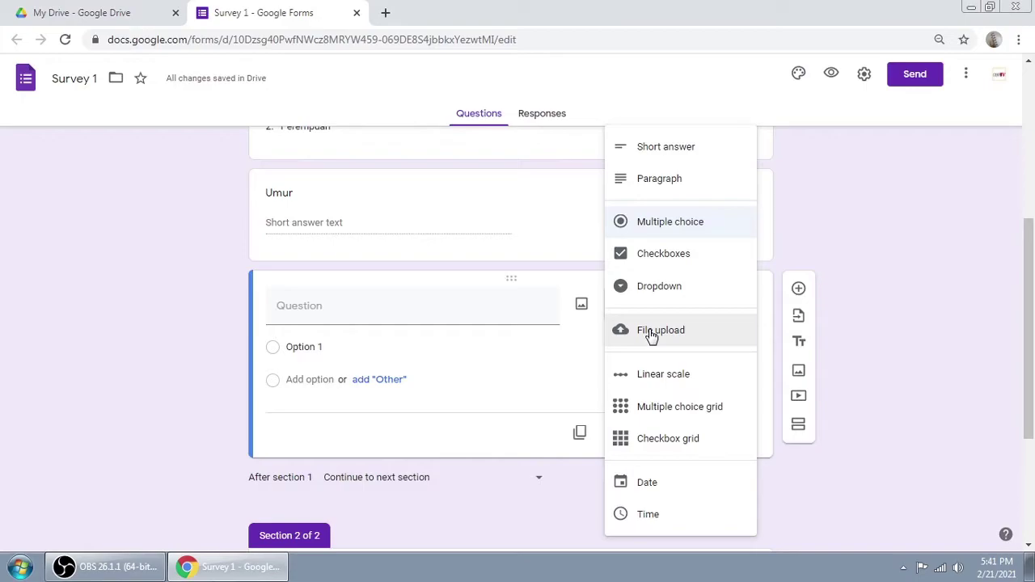
left_click(653, 338)
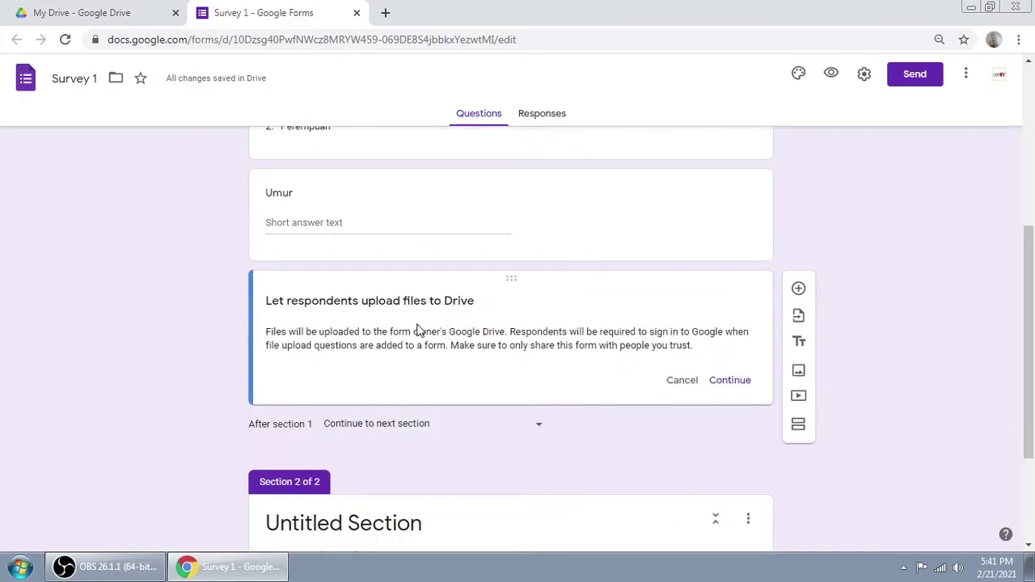
scroll(667, 330, "up", 1)
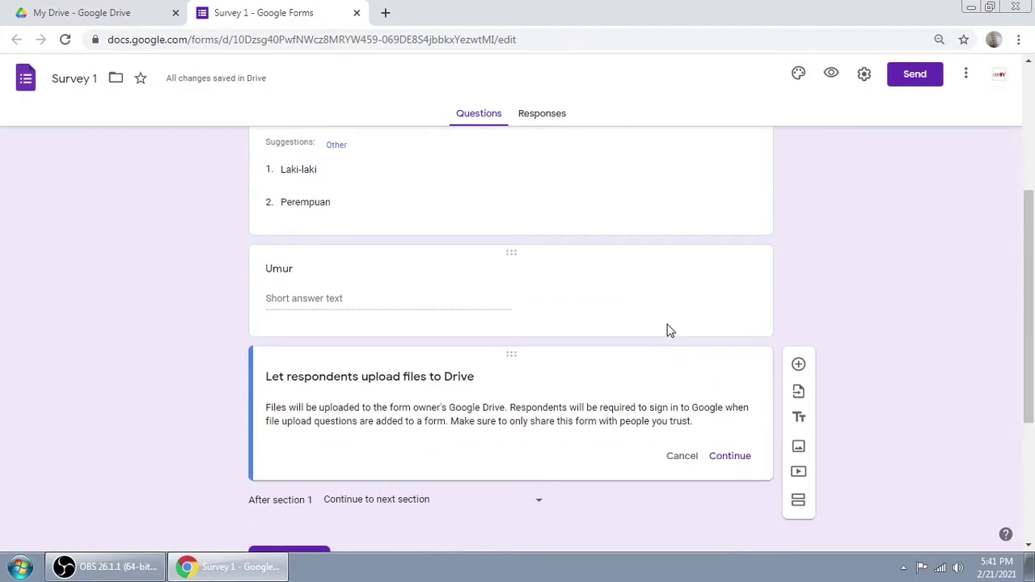
scroll(668, 330, "down", 1)
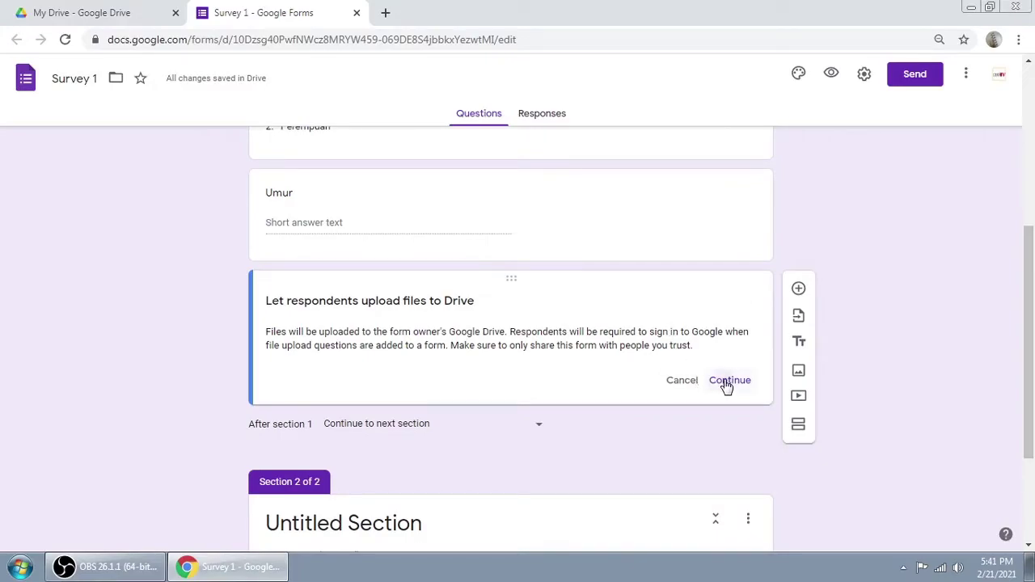
left_click(726, 383)
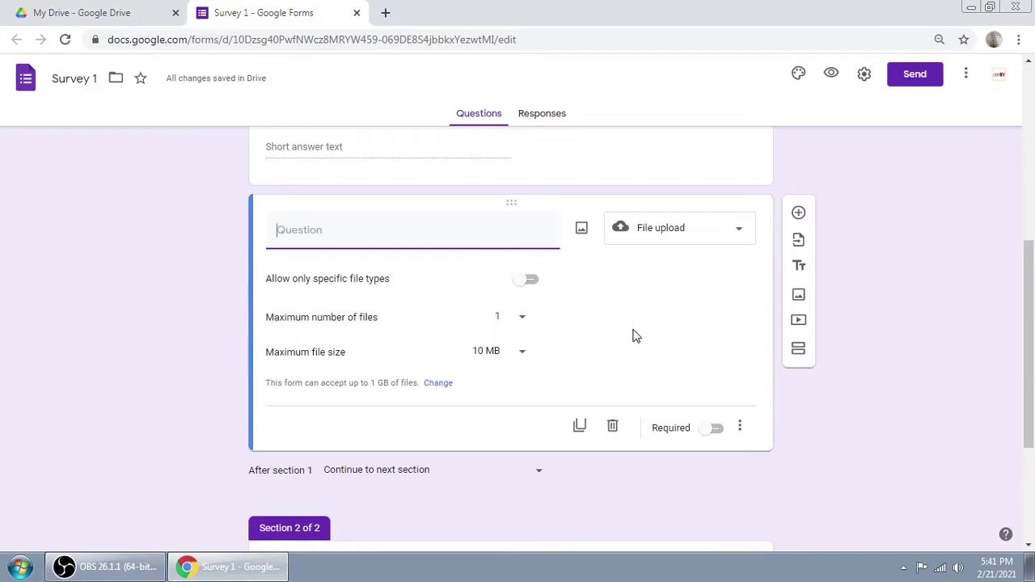
scroll(635, 335, "up", 2)
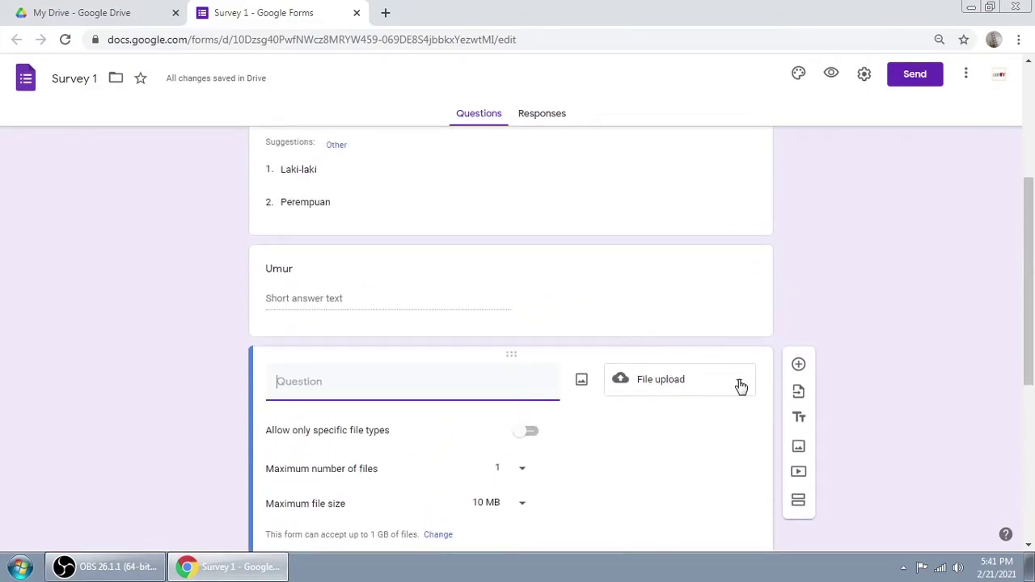
scroll(576, 362, "down", 1)
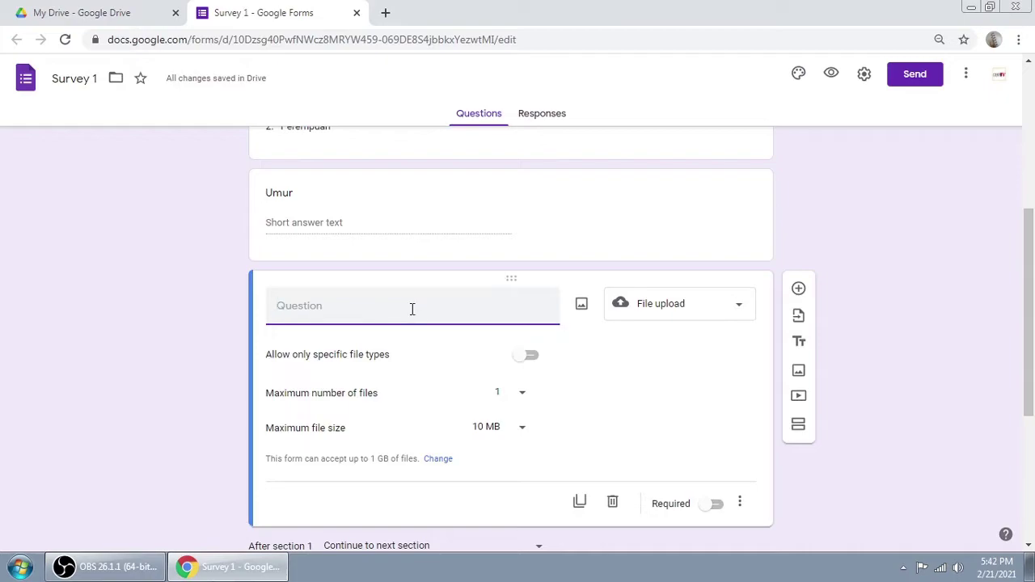
Step: Title the file upload question 'Kirim Foto', keeping the File upload type
type("Kirim Foto")
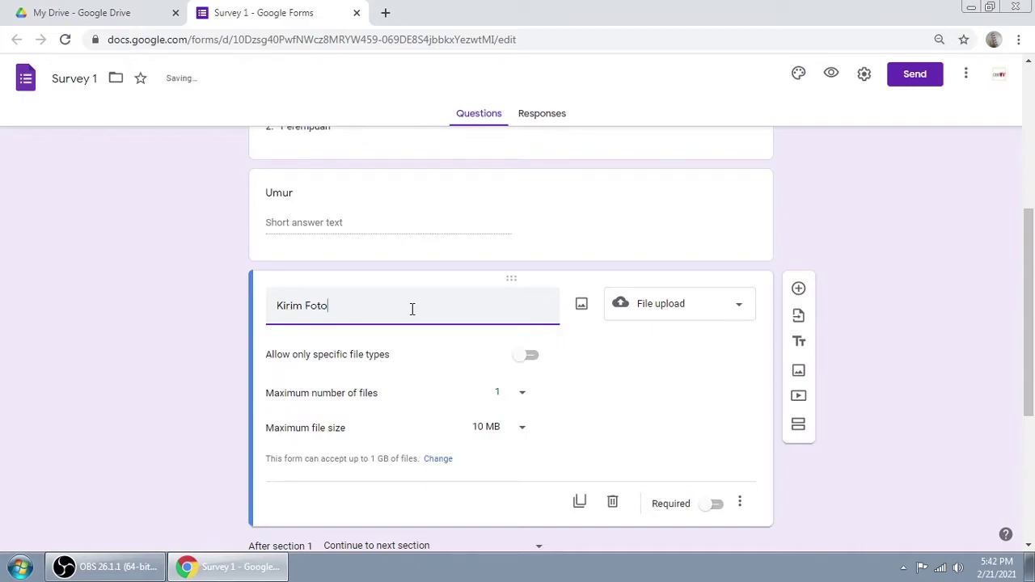
scroll(429, 307, "down", 2)
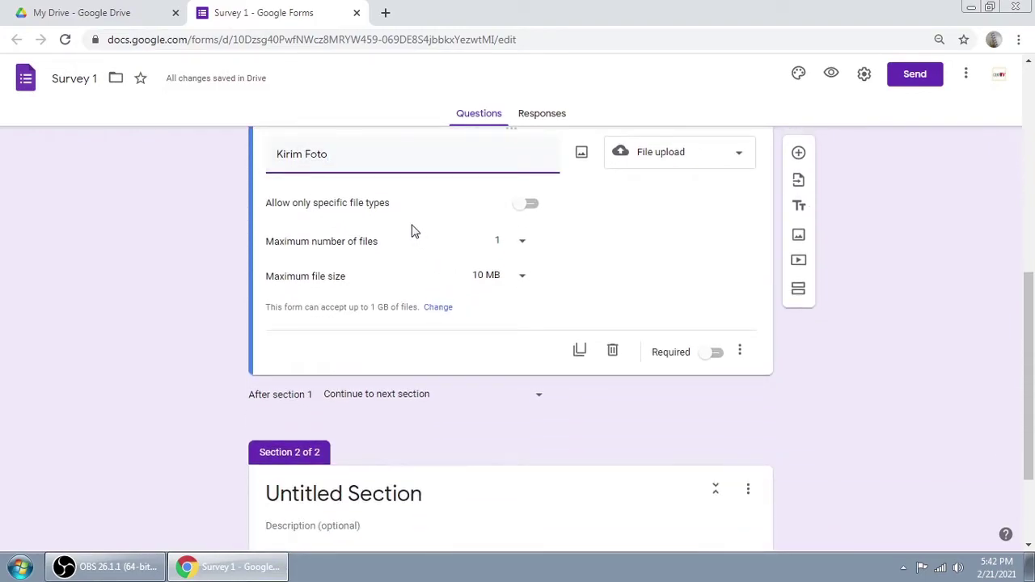
scroll(443, 233, "up", 1)
left_click(720, 242)
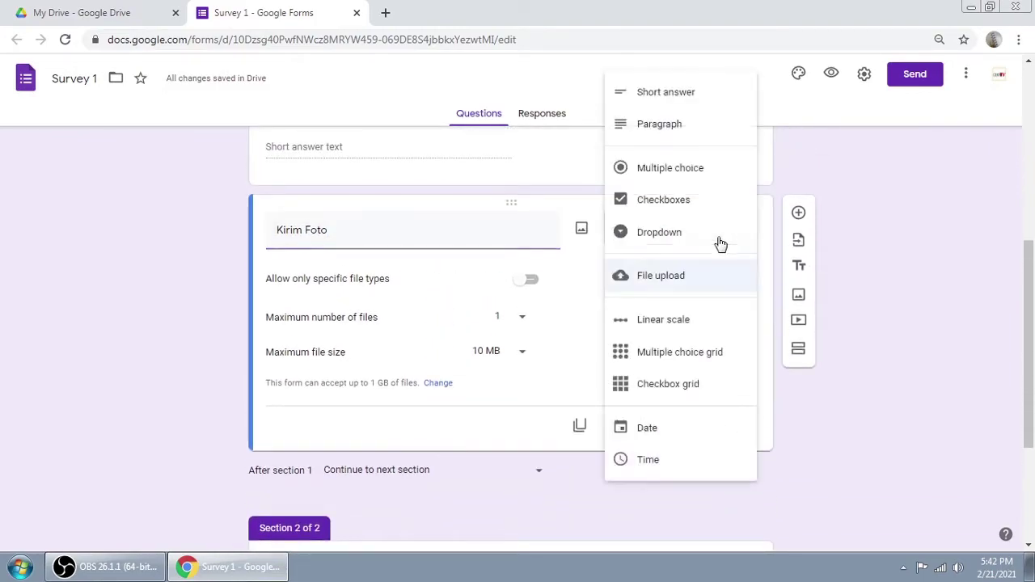
left_click(927, 178)
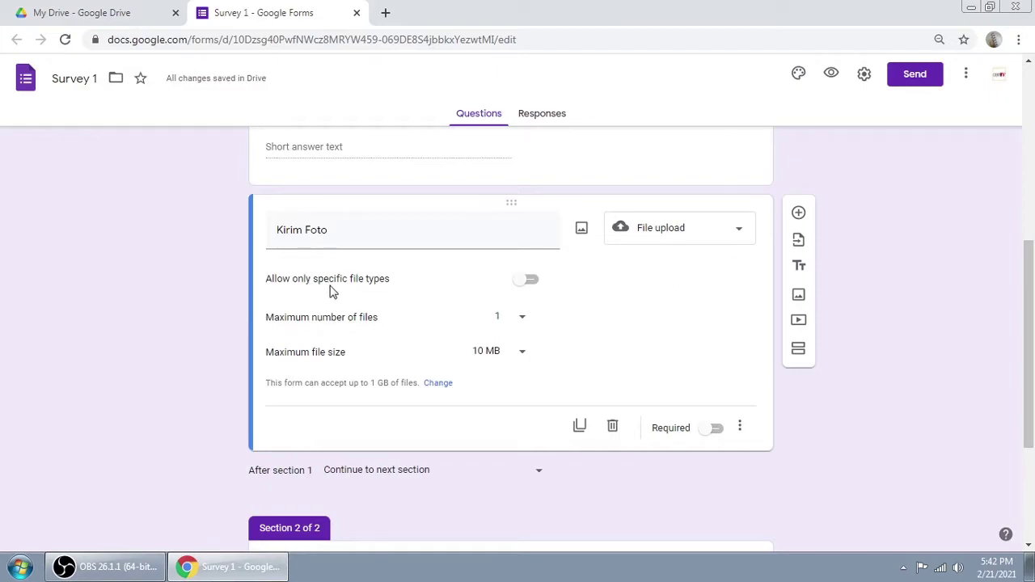
Step: Restrict Kirim Foto uploads to specific file types, allowing Image and PDF files
left_click(530, 279)
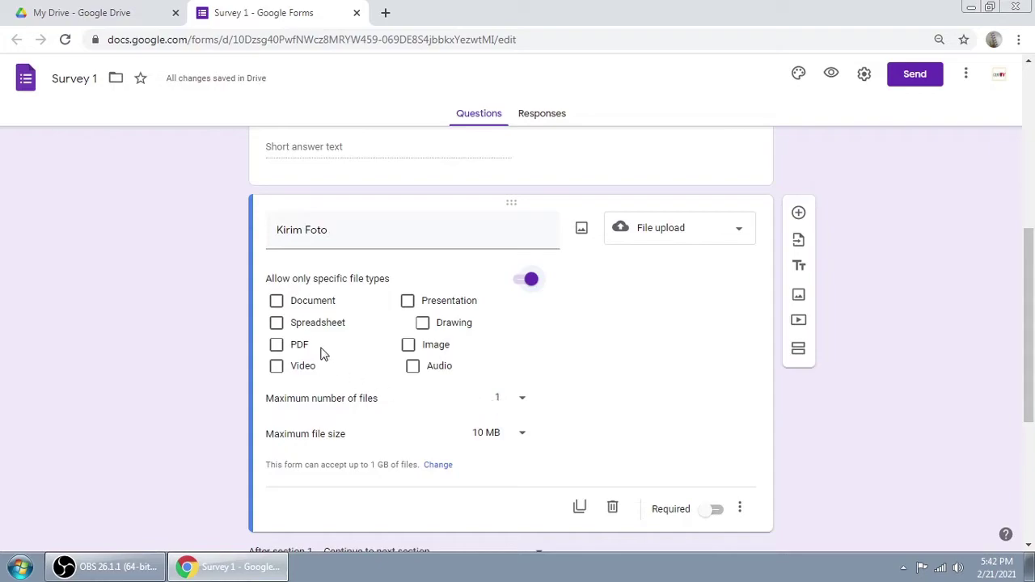
left_click(410, 347)
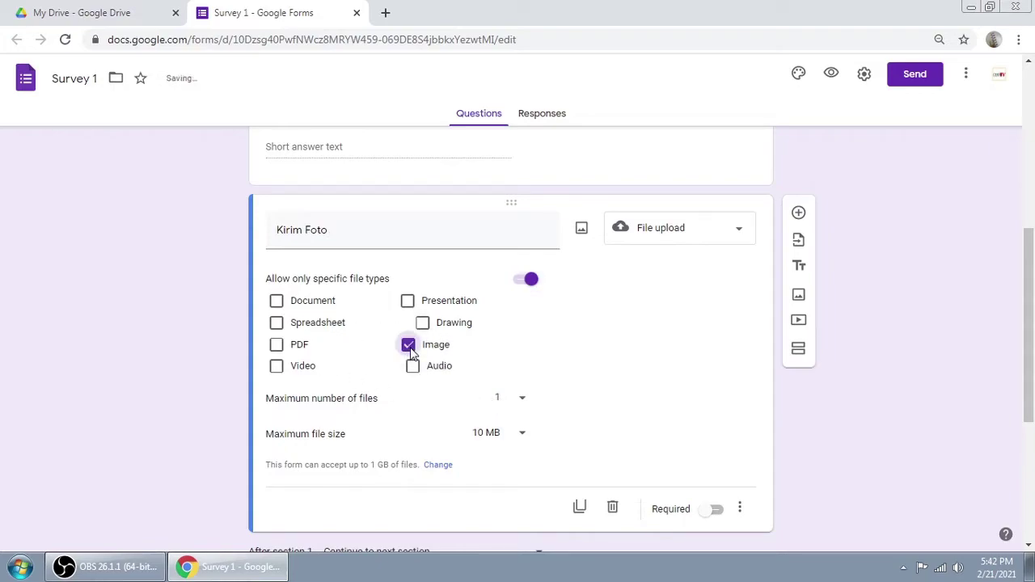
scroll(629, 352, "down", 1)
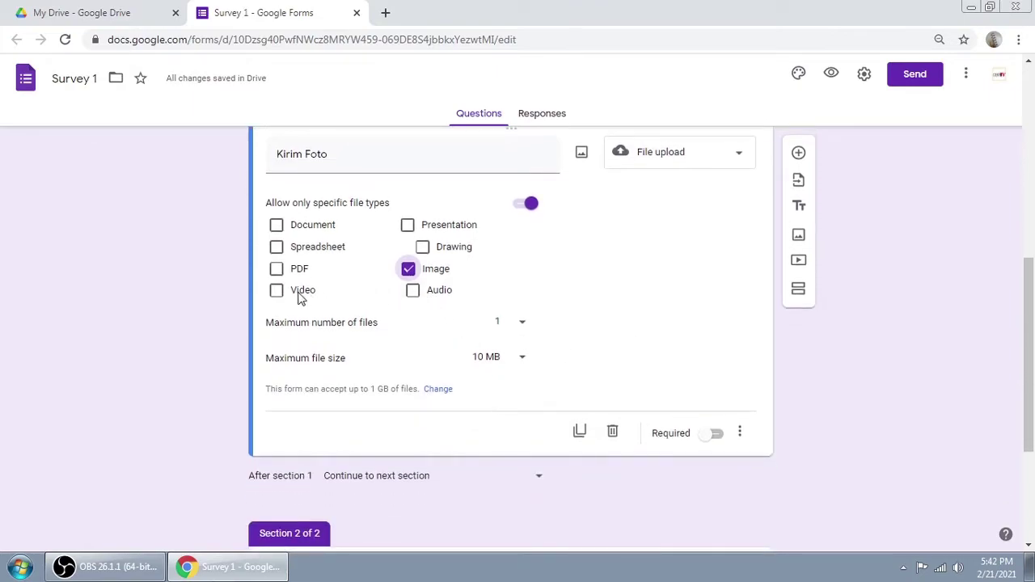
left_click(287, 294)
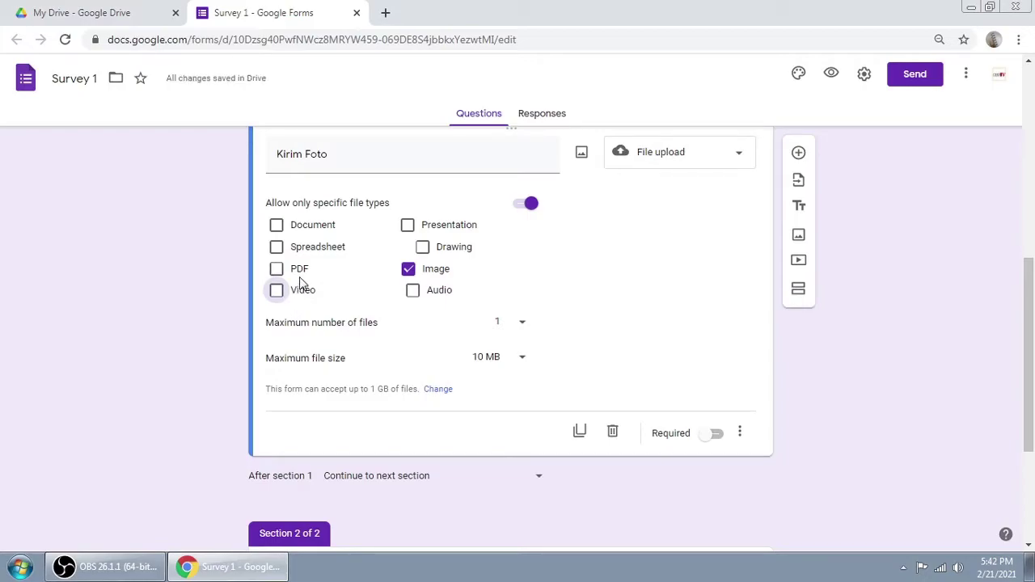
left_click(305, 232)
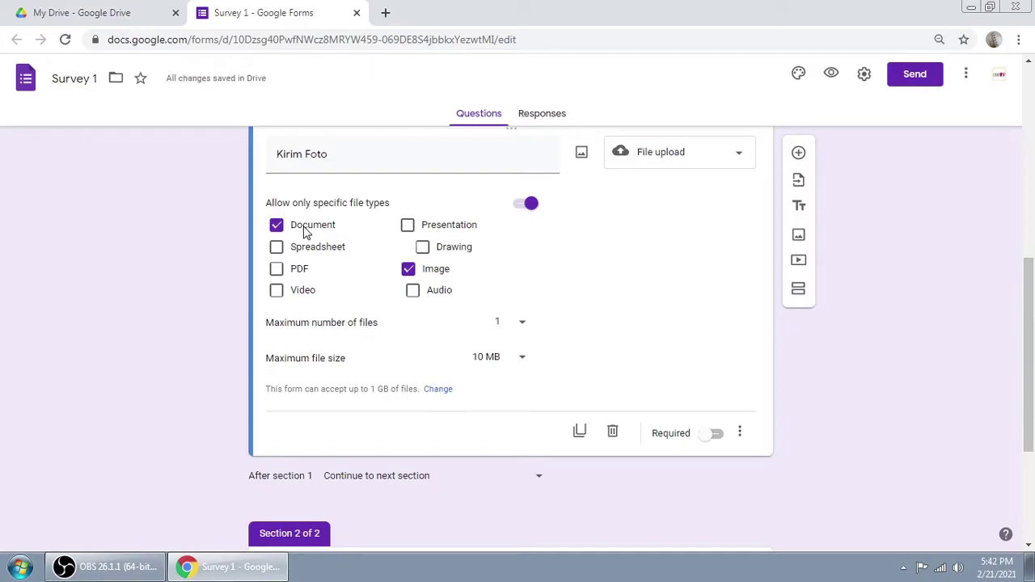
left_click(304, 232)
left_click(297, 274)
left_click(520, 329)
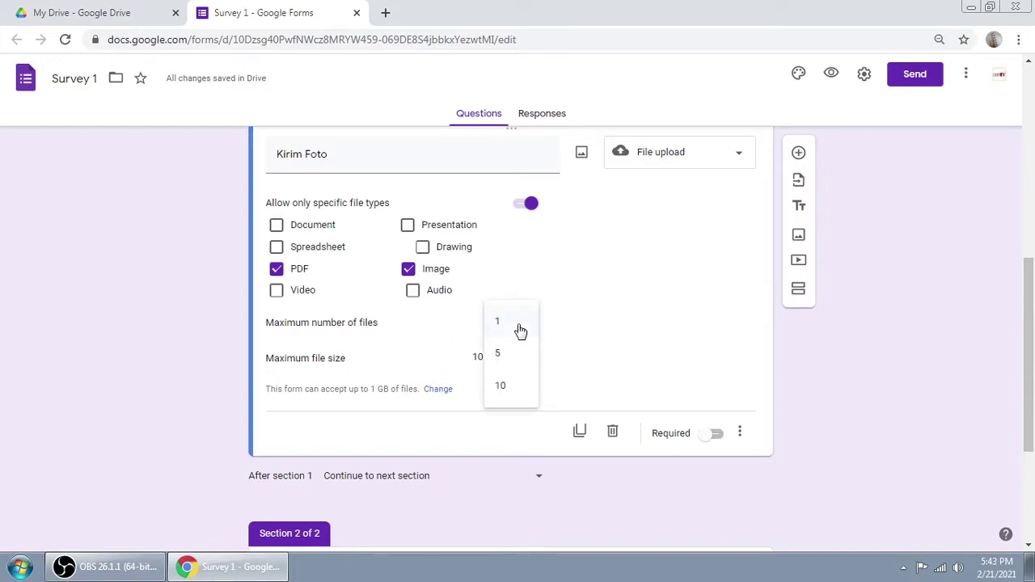
left_click(507, 323)
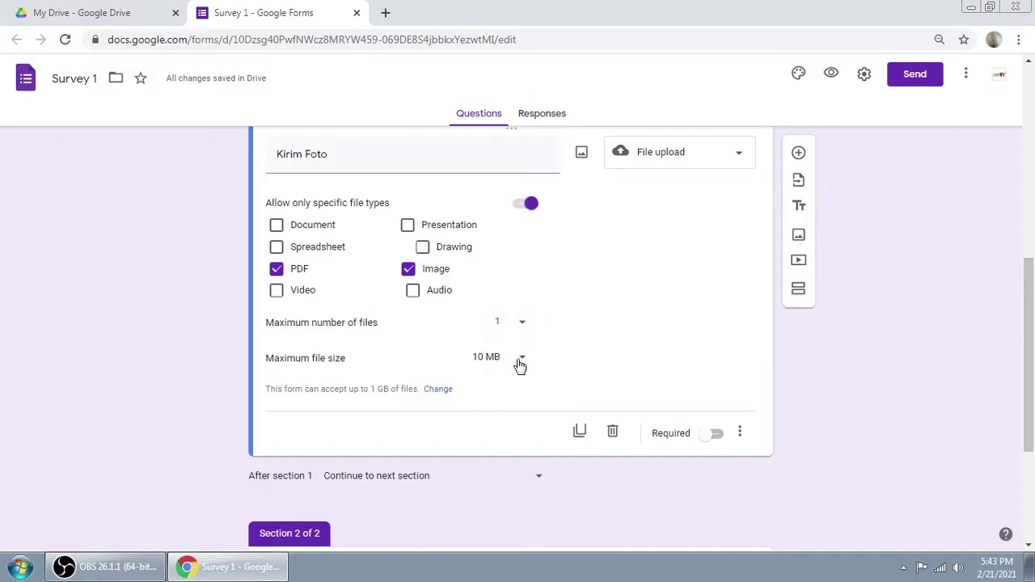
left_click(520, 364)
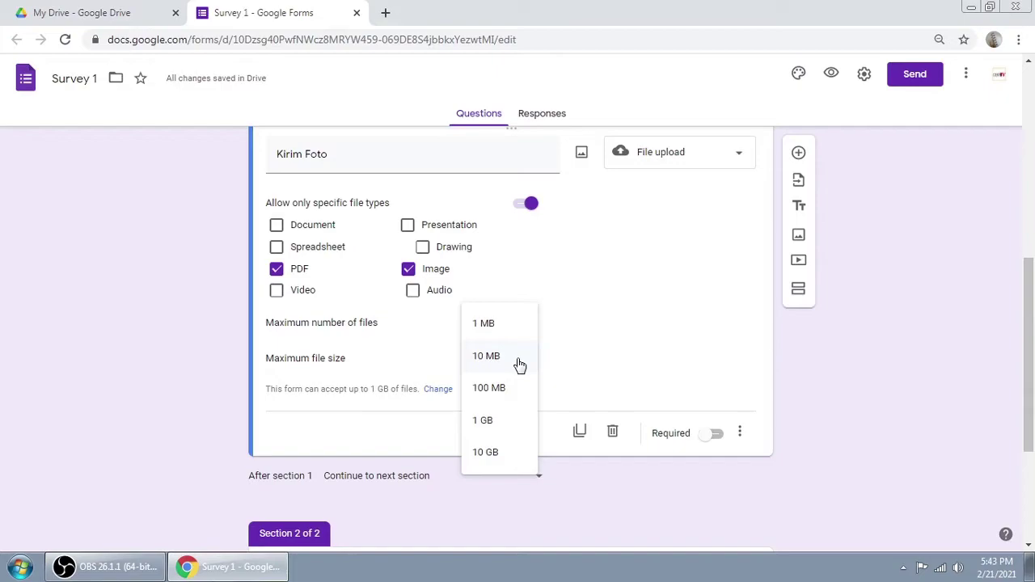
left_click(488, 333)
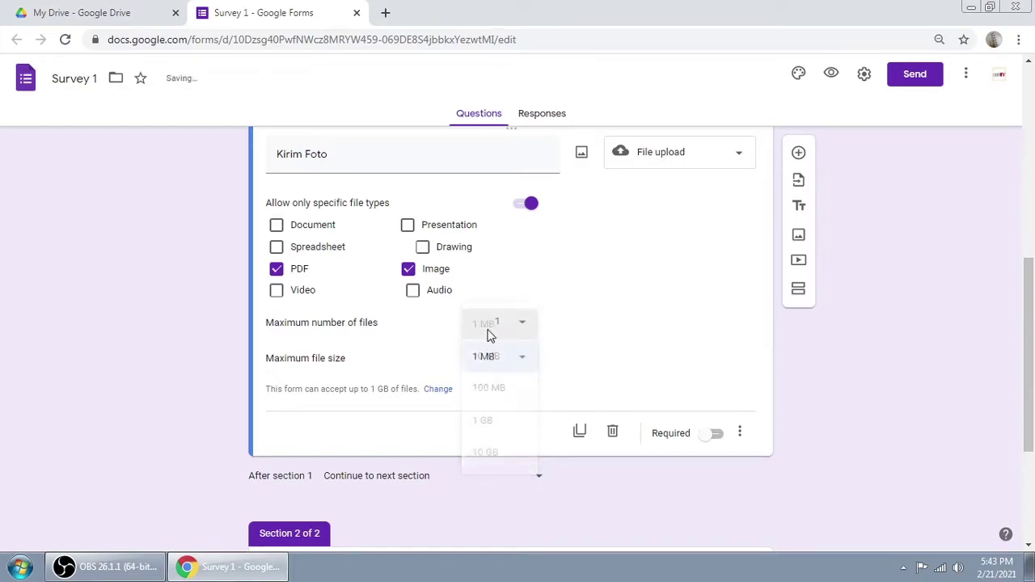
left_click(523, 366)
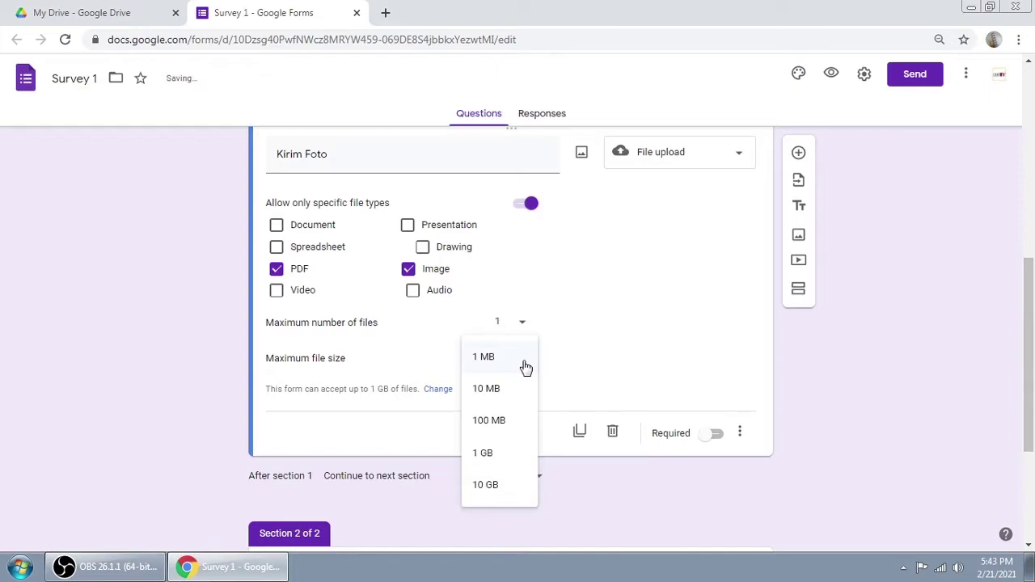
left_click(496, 391)
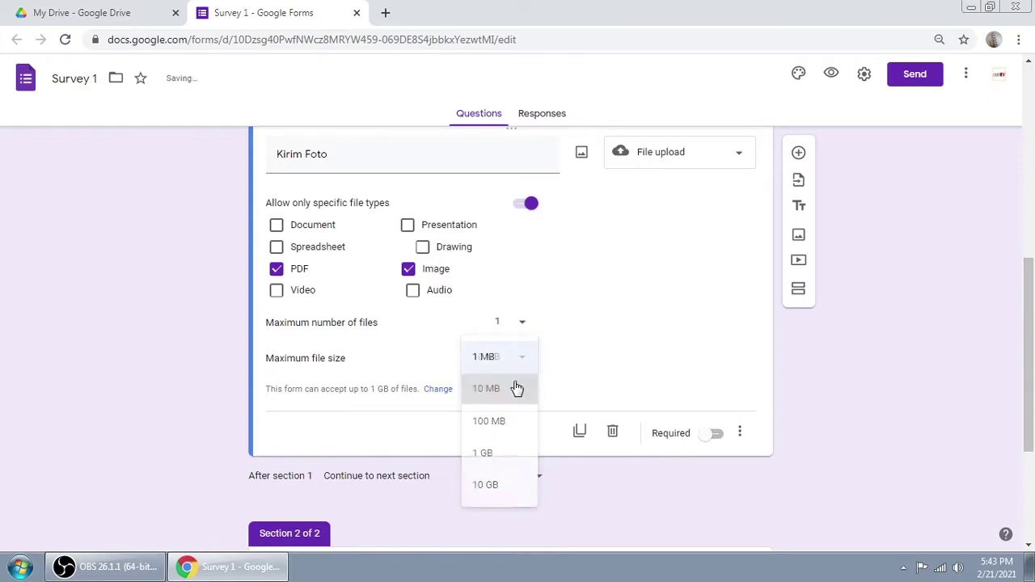
scroll(616, 355, "down", 1)
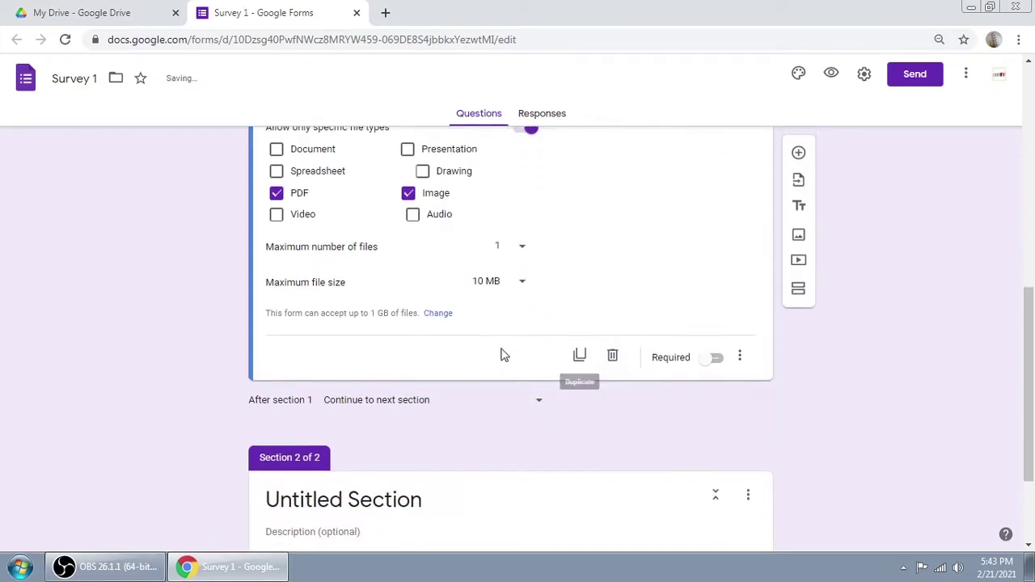
scroll(769, 323, "up", 2)
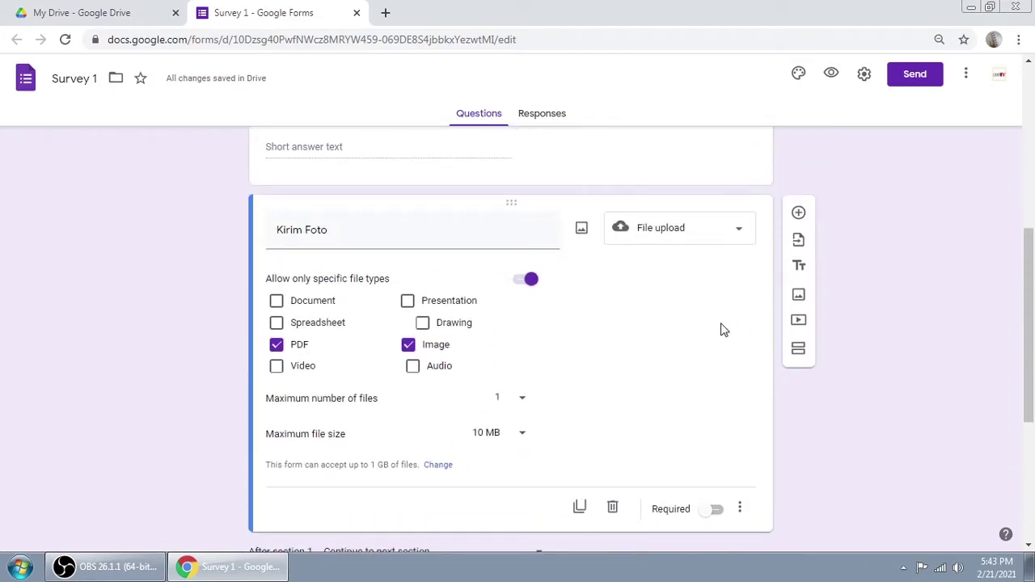
scroll(721, 328, "up", 5)
Step: Scroll through section 1 and briefly select the Kirim Foto question title
scroll(723, 330, "up", 1)
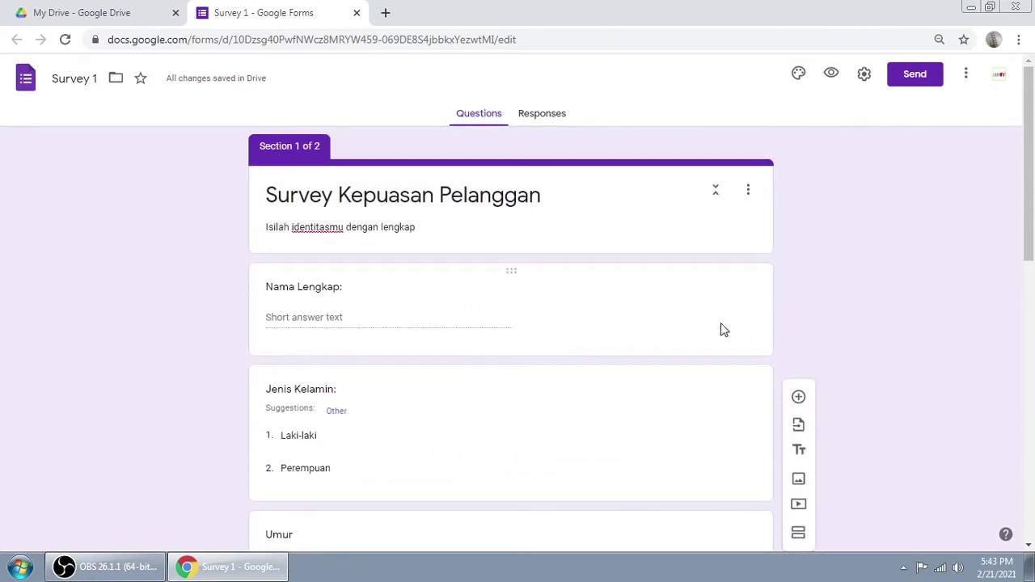
scroll(363, 289, "down", 3)
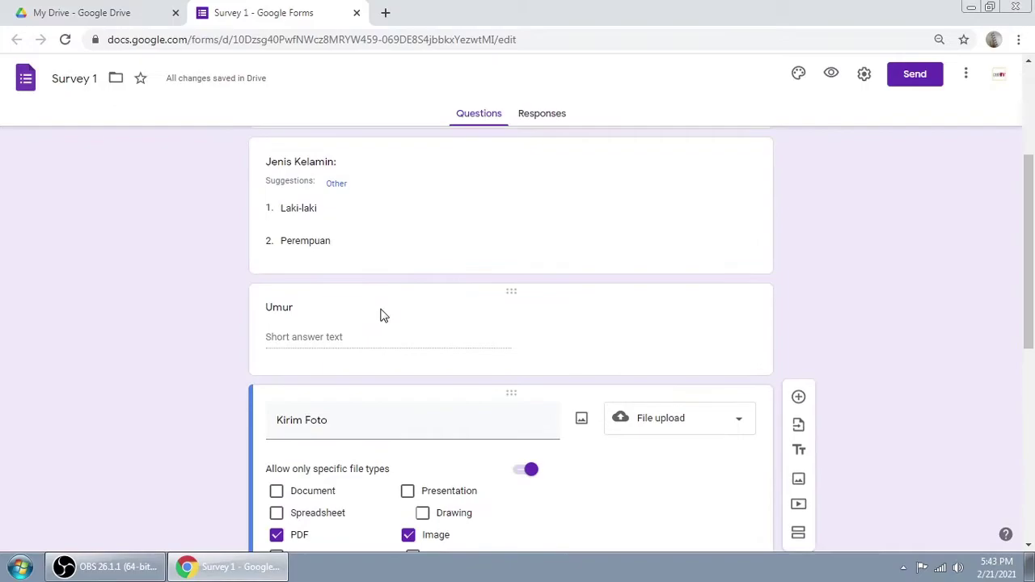
scroll(385, 315, "down", 2)
triple_click(396, 268)
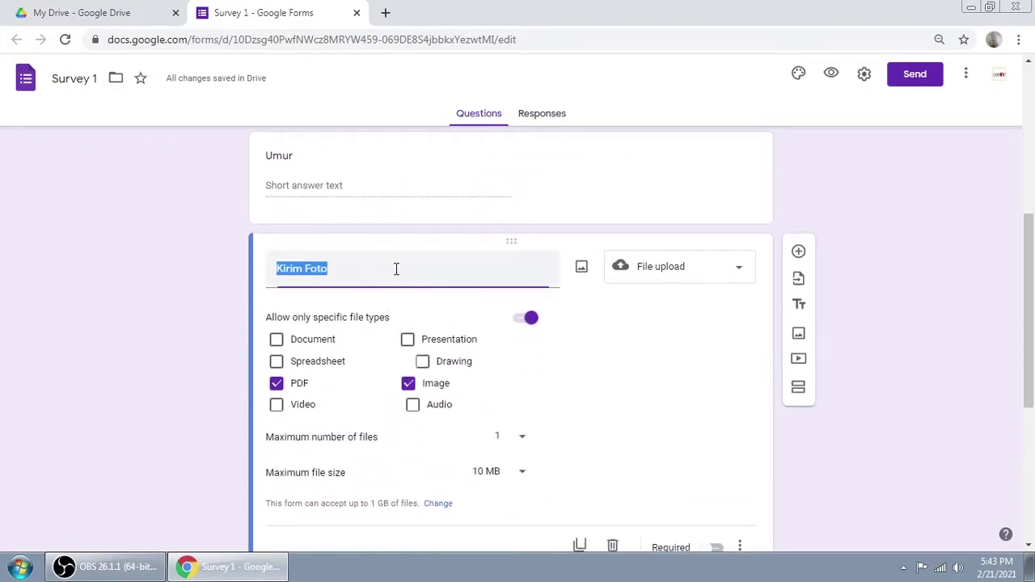
left_click(737, 372)
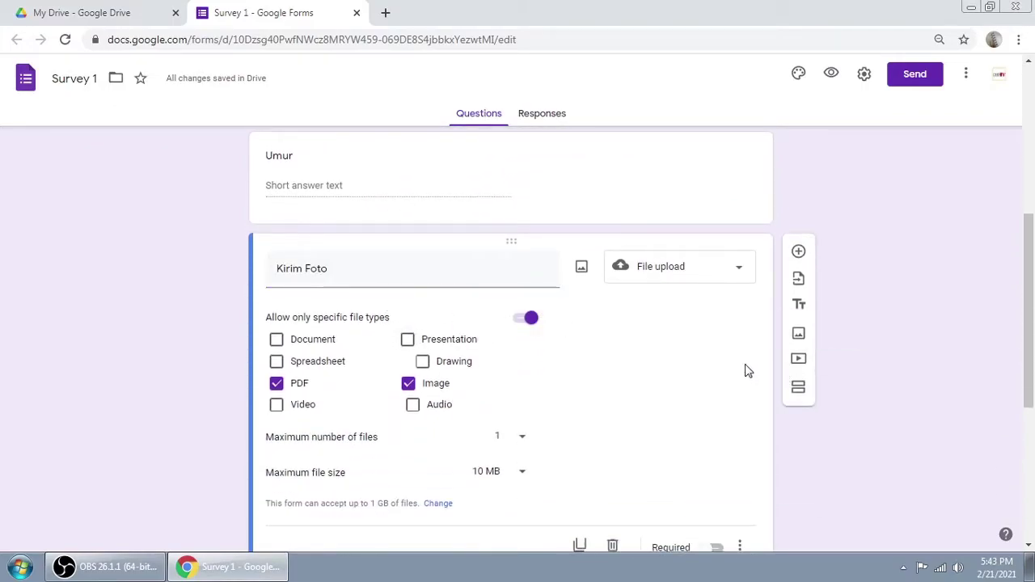
scroll(862, 344, "down", 2)
scroll(453, 390, "up", 2)
scroll(554, 369, "down", 2)
scroll(607, 307, "up", 7)
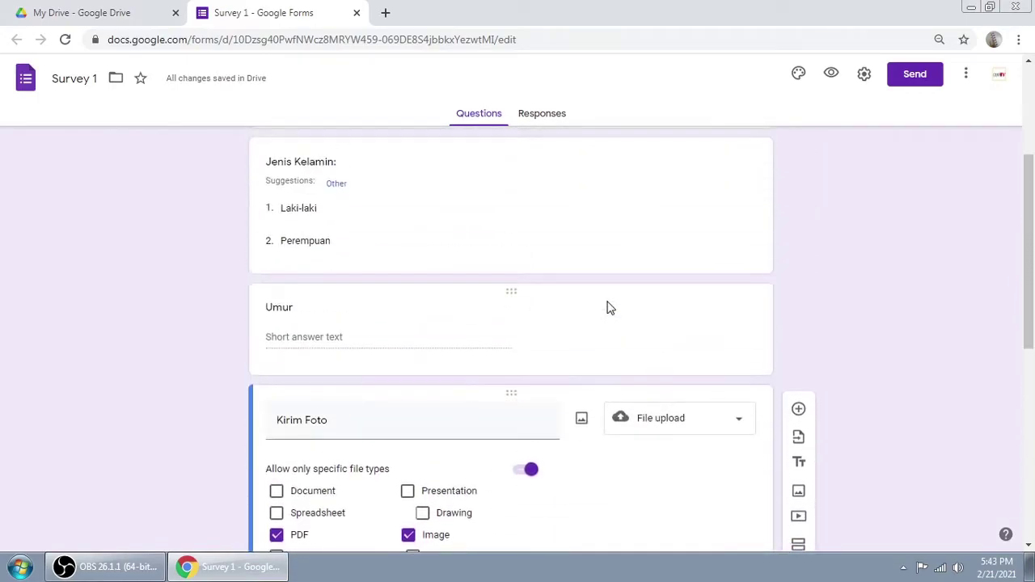
scroll(661, 296, "down", 5)
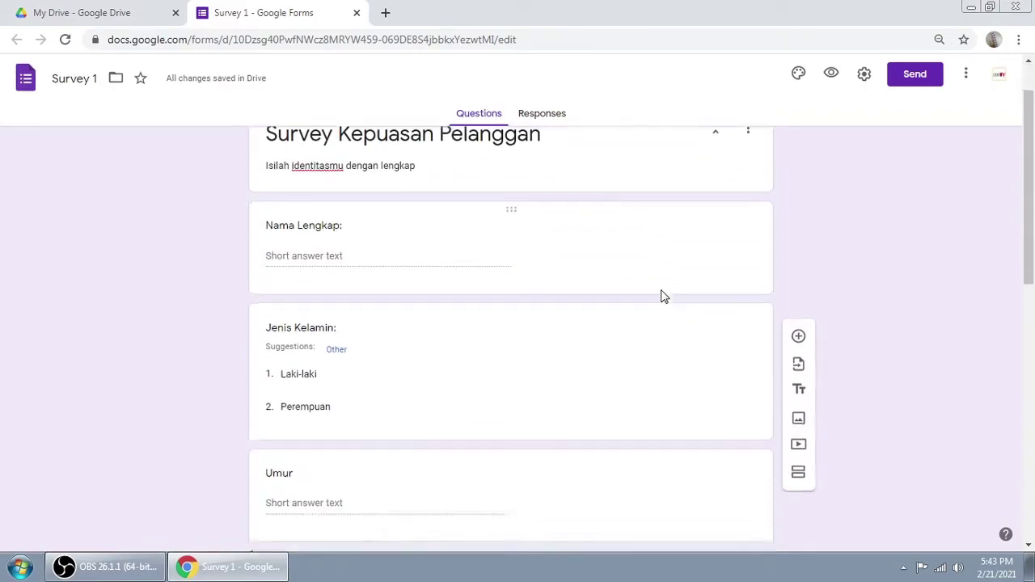
scroll(660, 296, "up", 5)
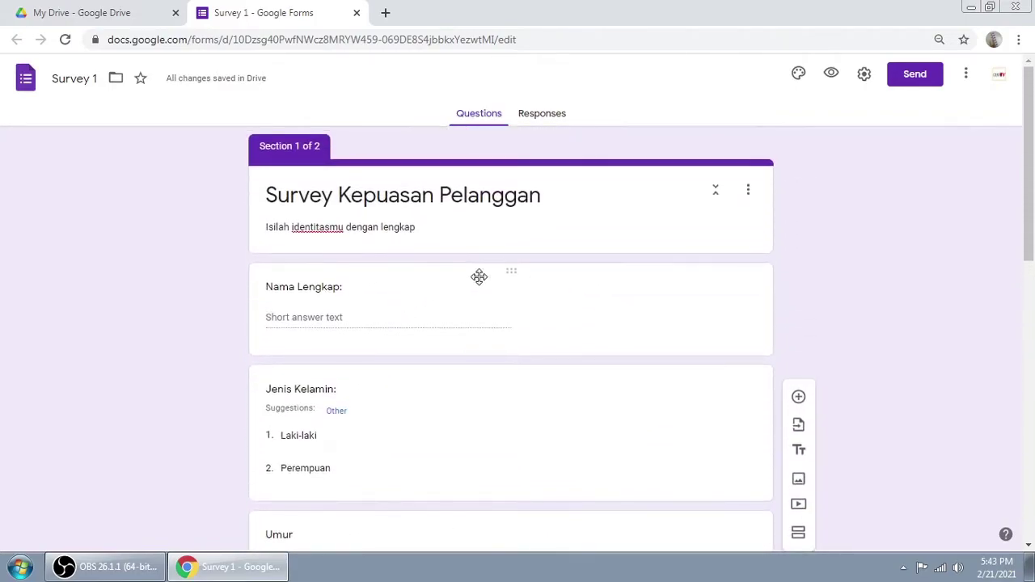
Step: Switch on Required for the Nama Lengkap, Jenis Kelamin and Umur questions
left_click(507, 289)
scroll(849, 290, "down", 1)
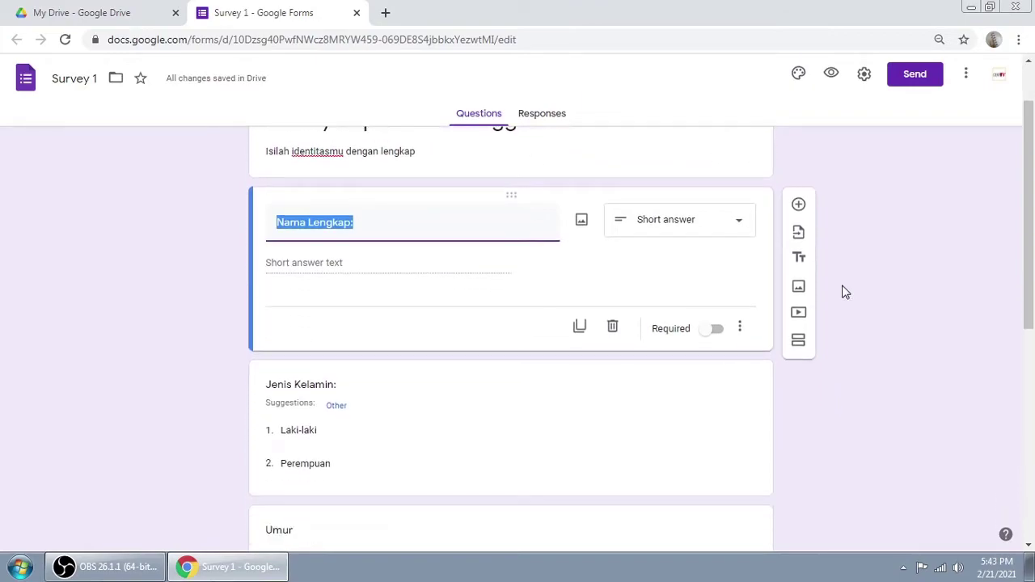
left_click(715, 331)
scroll(628, 329, "down", 2)
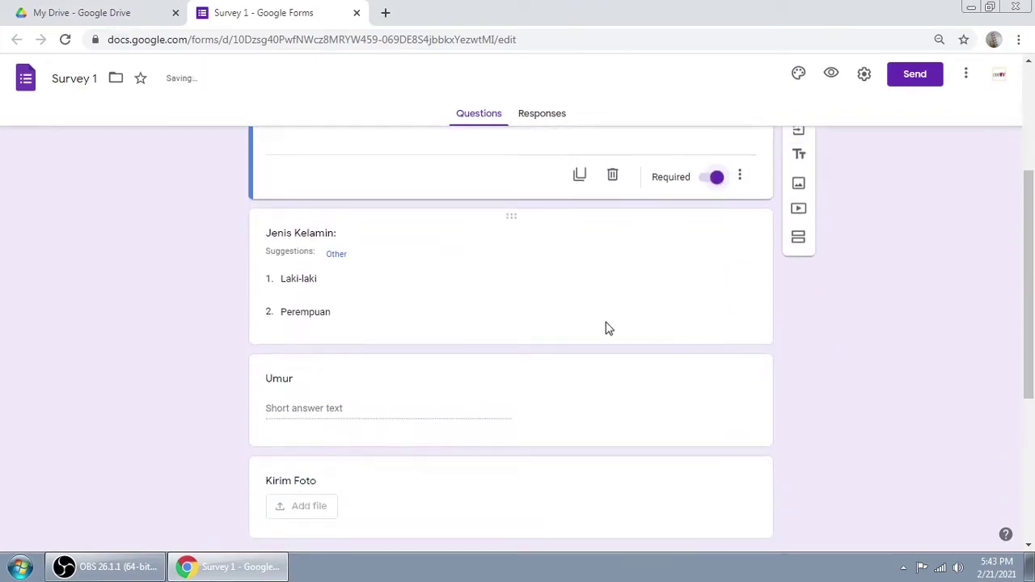
left_click(540, 300)
left_click(714, 353)
scroll(788, 355, "down", 2)
left_click(663, 292)
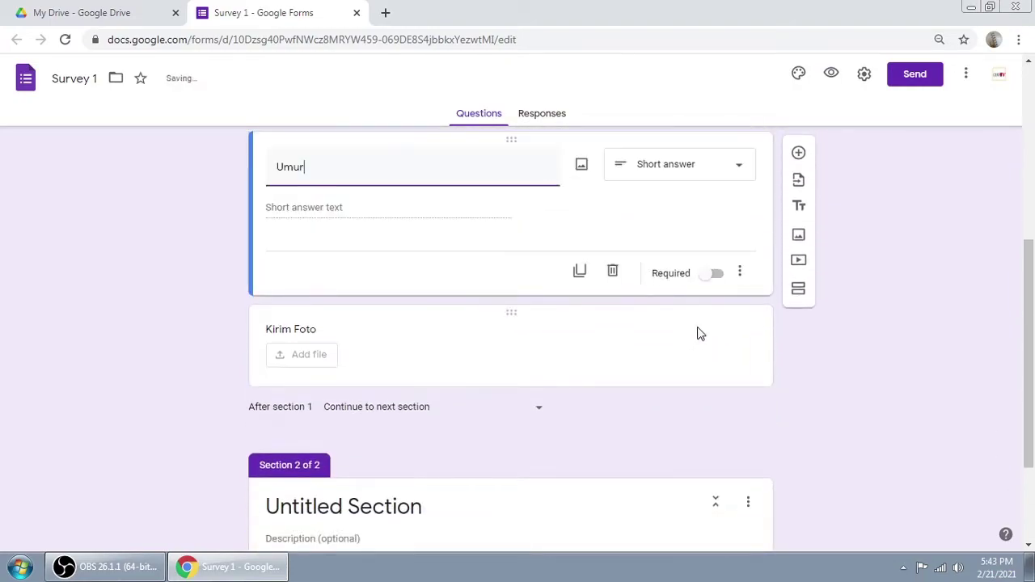
left_click(716, 276)
Step: Select the Kirim Foto question and scroll over the form to review it
left_click(566, 349)
scroll(709, 358, "down", 2)
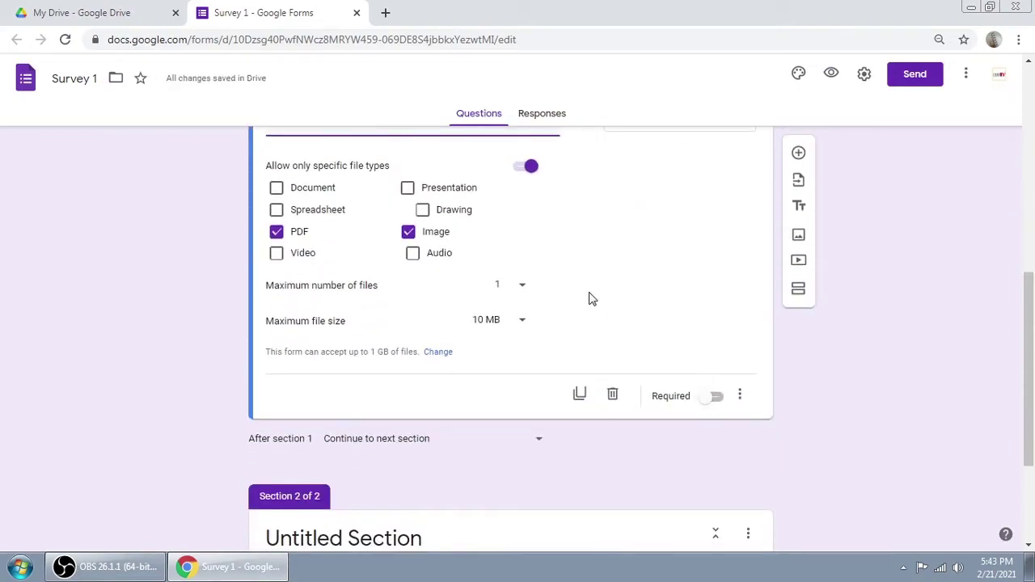
scroll(584, 296, "up", 2)
scroll(570, 293, "down", 2)
scroll(859, 351, "down", 2)
scroll(862, 345, "up", 4)
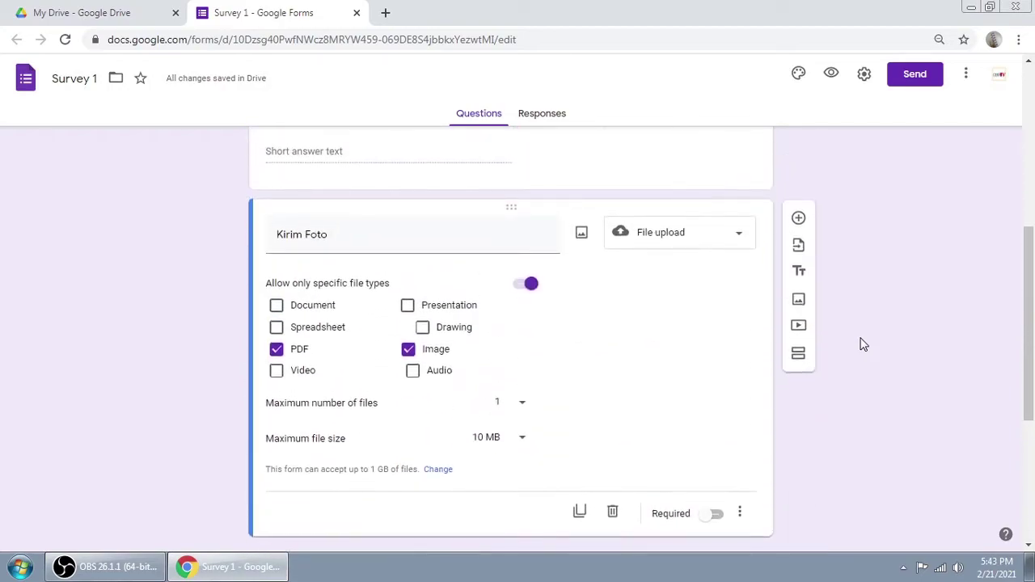
scroll(861, 345, "up", 8)
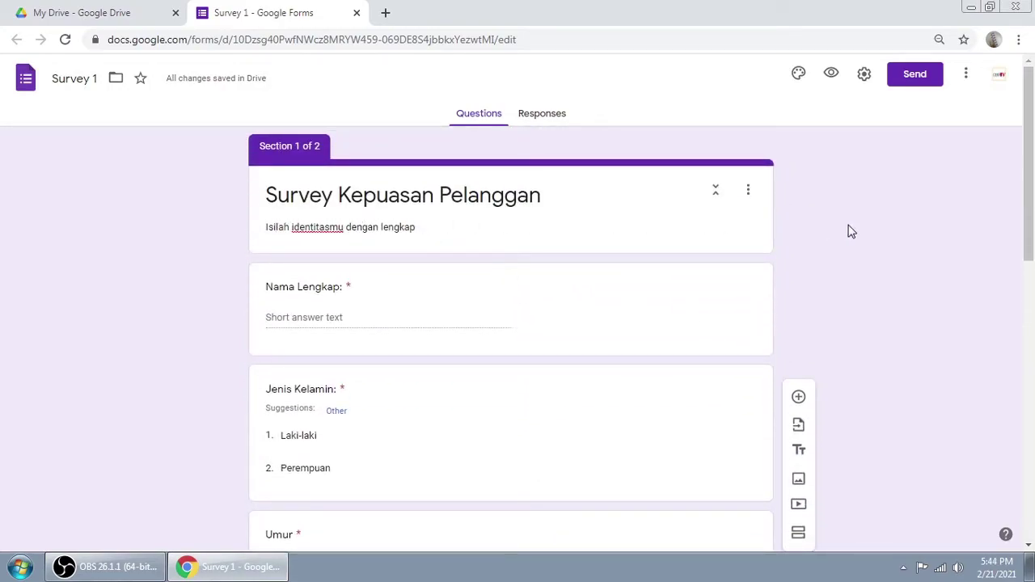
scroll(850, 231, "down", 10)
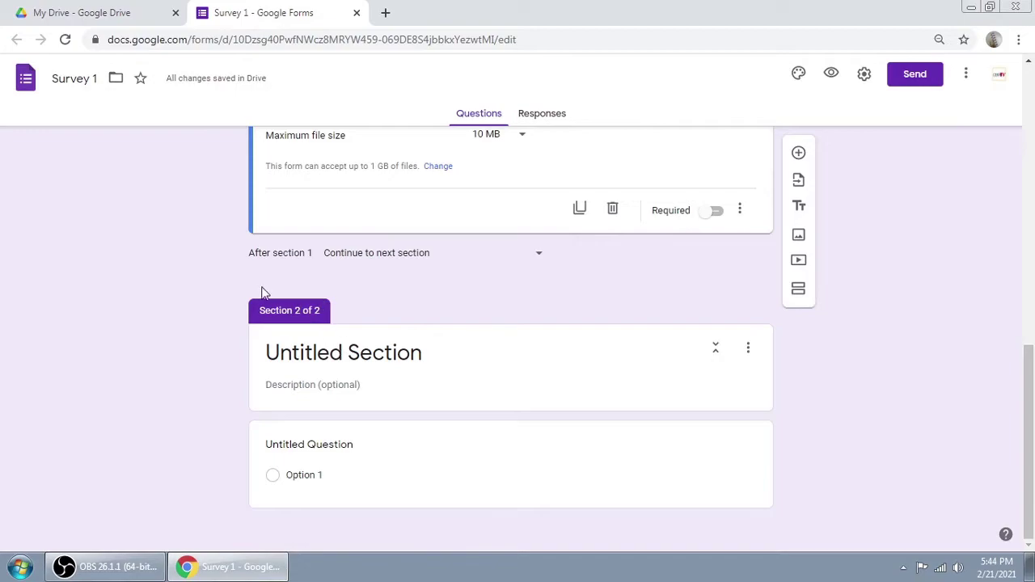
scroll(528, 341, "up", 10)
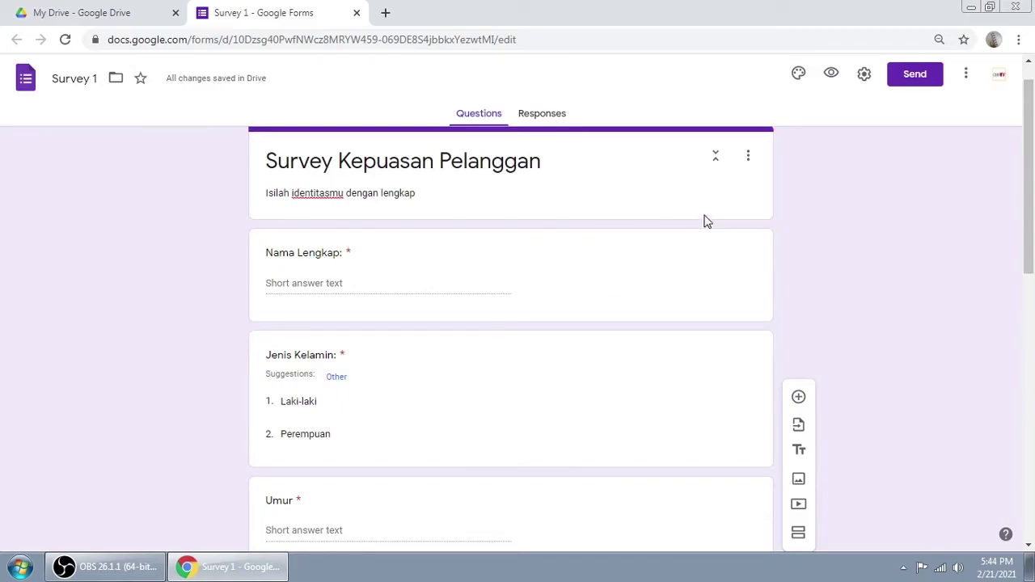
Step: Preview the form, enter a name and choose Laki-laki for Jenis Kelamin
left_click(831, 74)
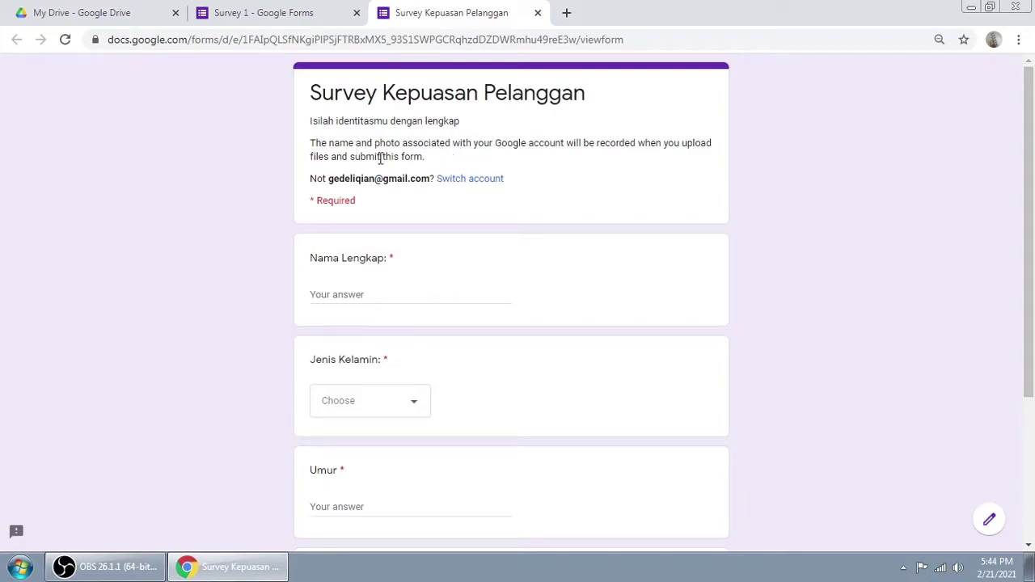
scroll(448, 219, "down", 3)
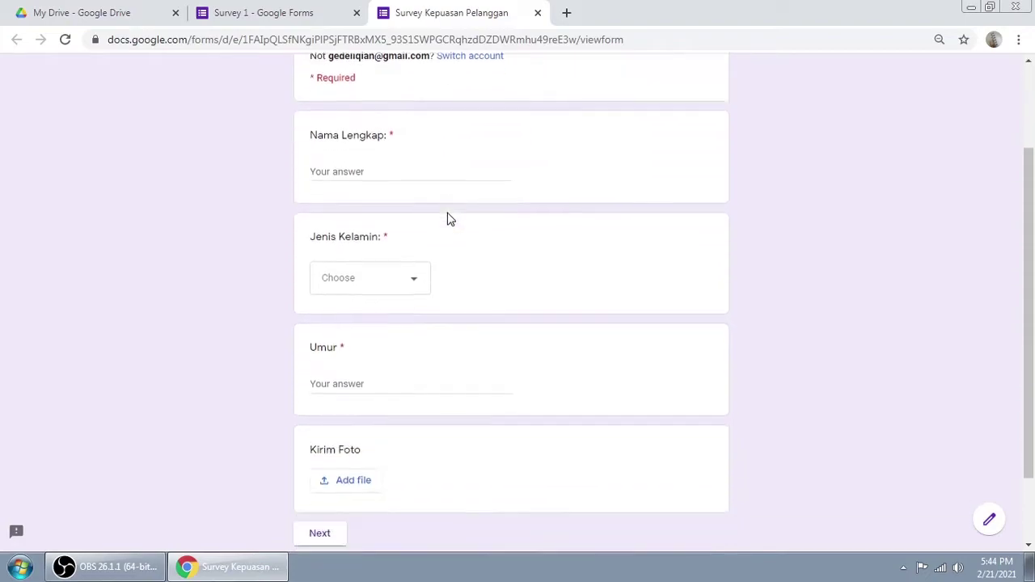
left_click(383, 145)
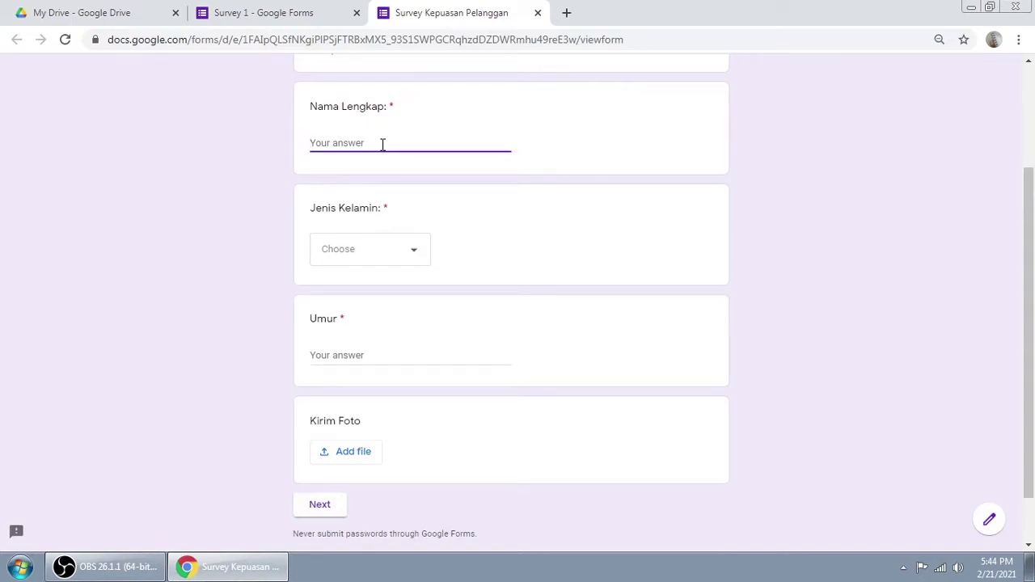
left_click(416, 265)
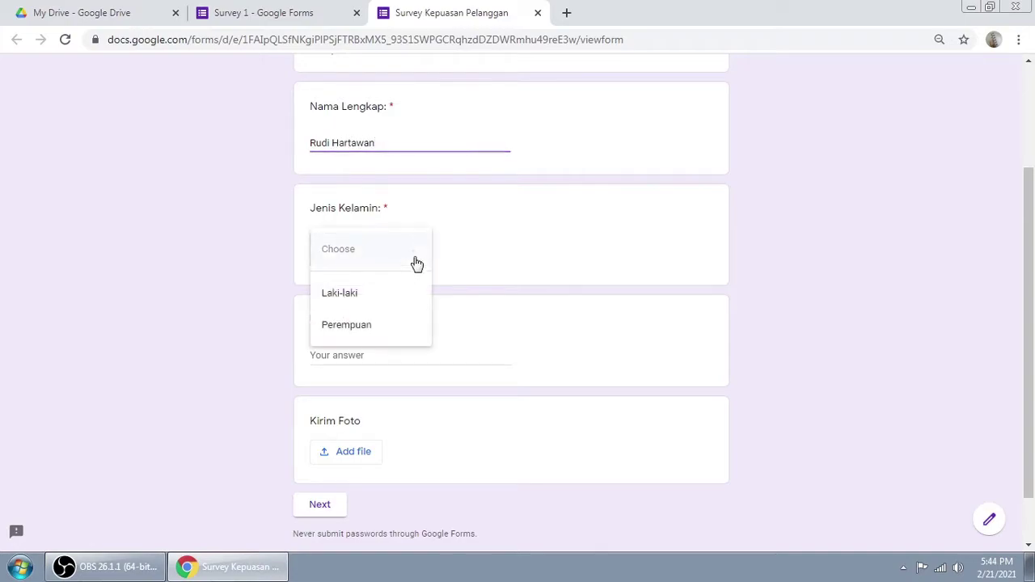
left_click(356, 294)
Step: Enter age 23, continue to section 2, and close the preview
scroll(598, 283, "down", 1)
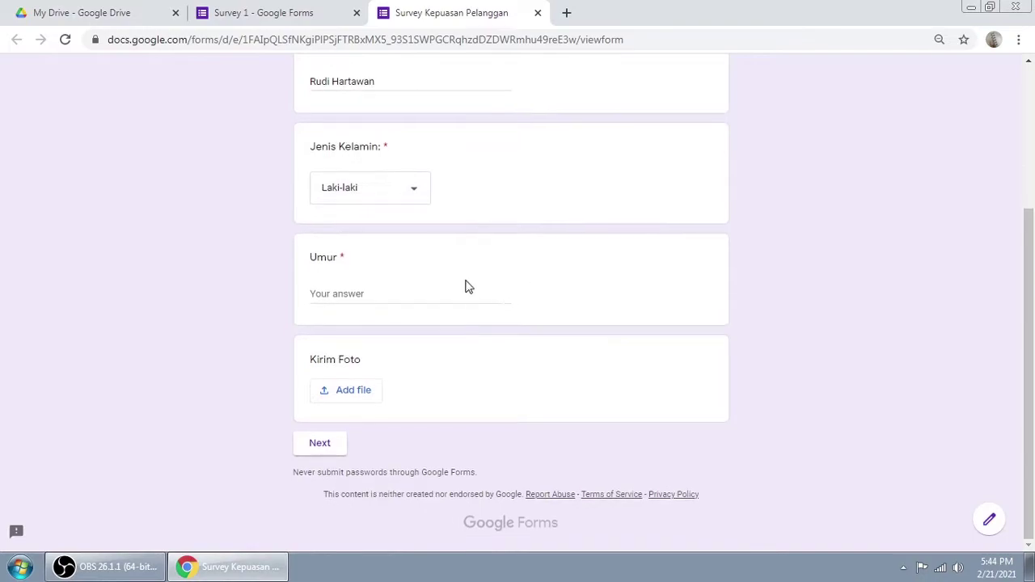
left_click(372, 289)
type("23")
left_click(322, 447)
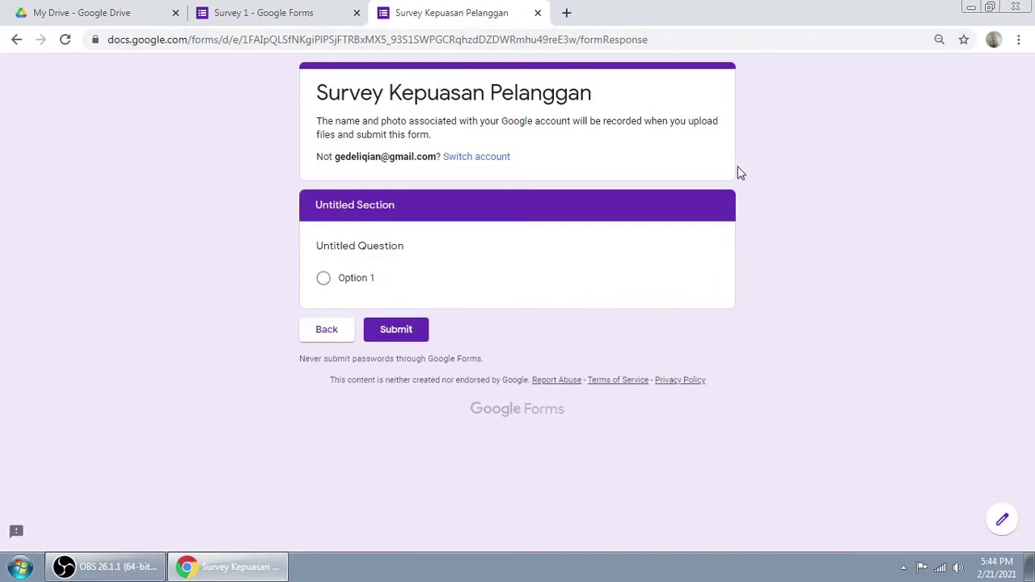
left_click(537, 13)
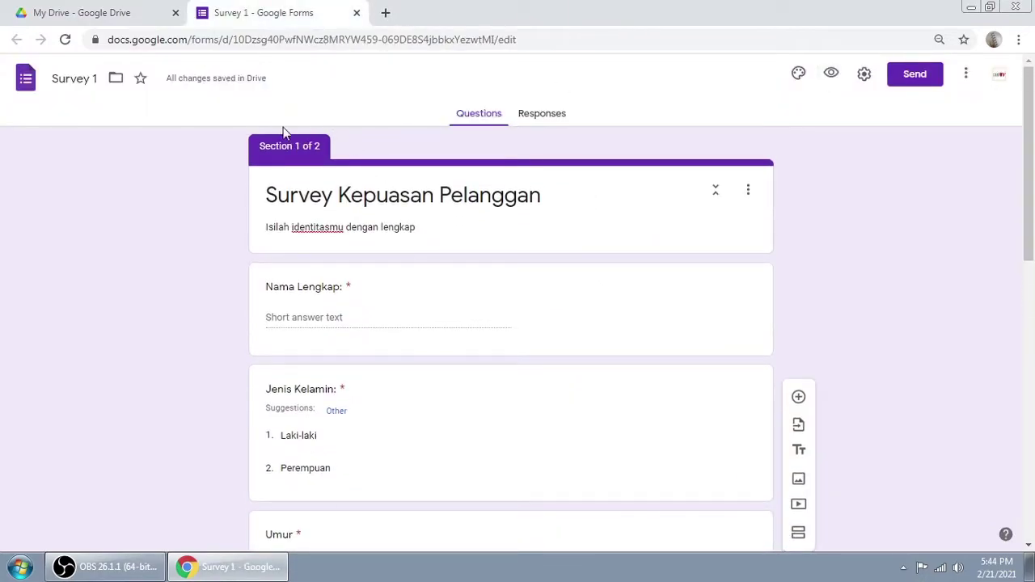
Step: Delete the untitled question in section 2
scroll(308, 177, "down", 10)
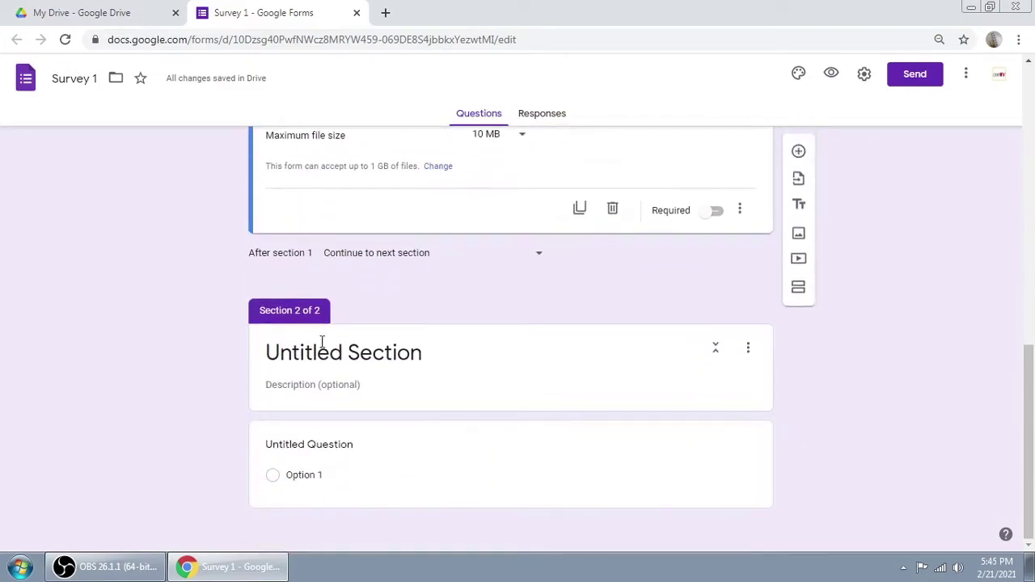
scroll(316, 323, "up", 10)
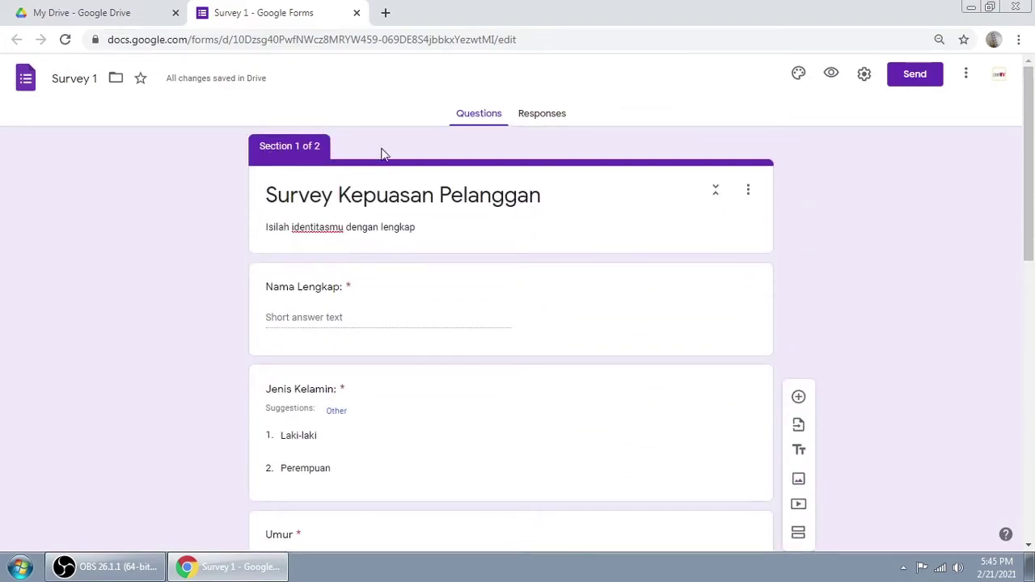
scroll(485, 327, "down", 10)
scroll(511, 323, "down", 3)
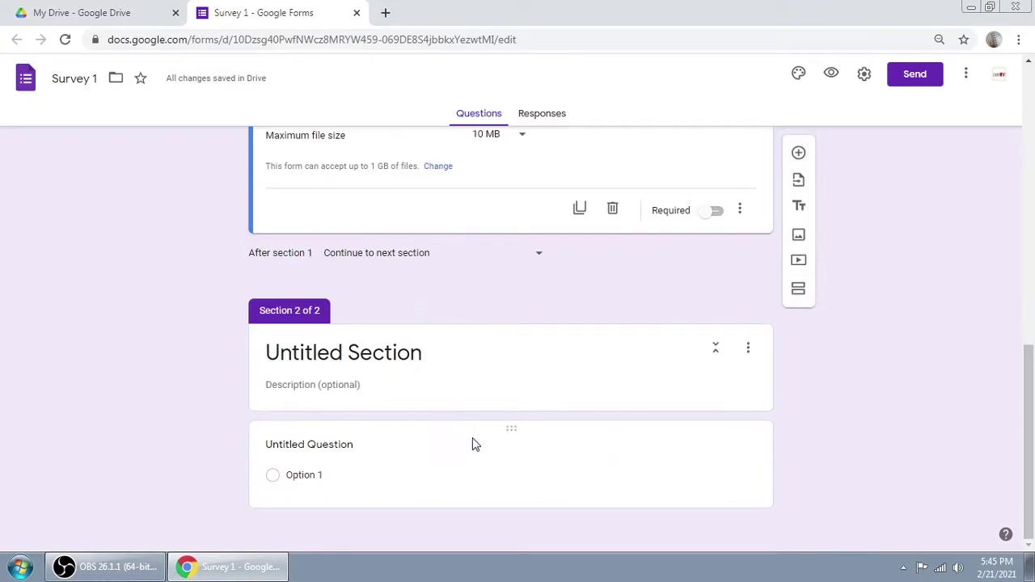
scroll(529, 350, "up", 2)
scroll(530, 350, "down", 2)
left_click(552, 377)
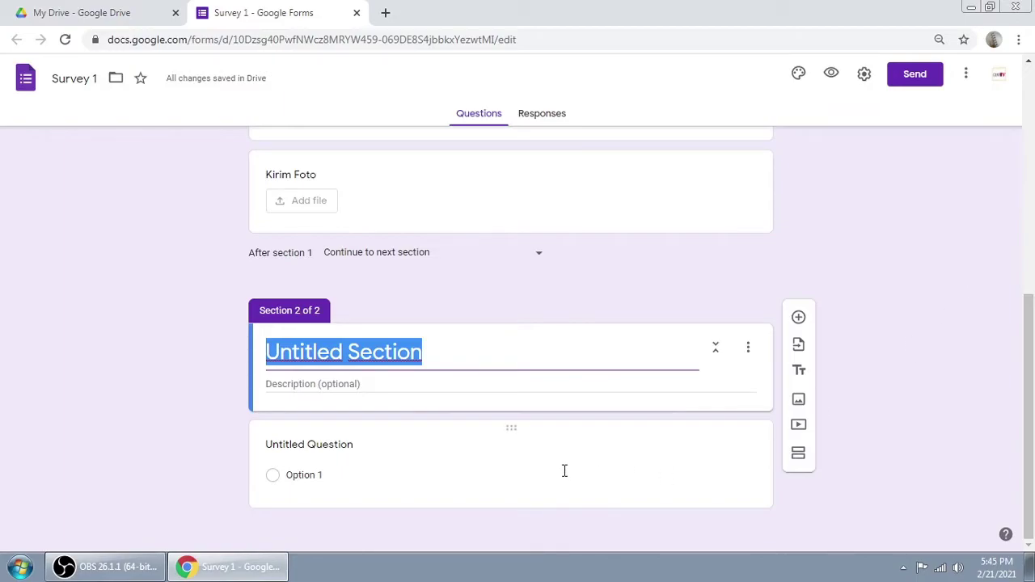
left_click(564, 470)
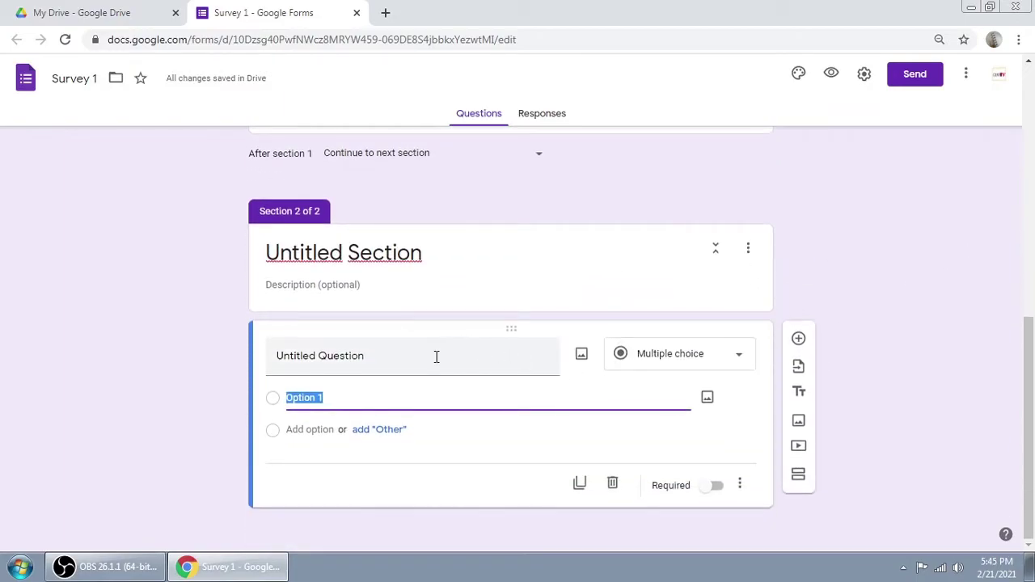
left_click(612, 487)
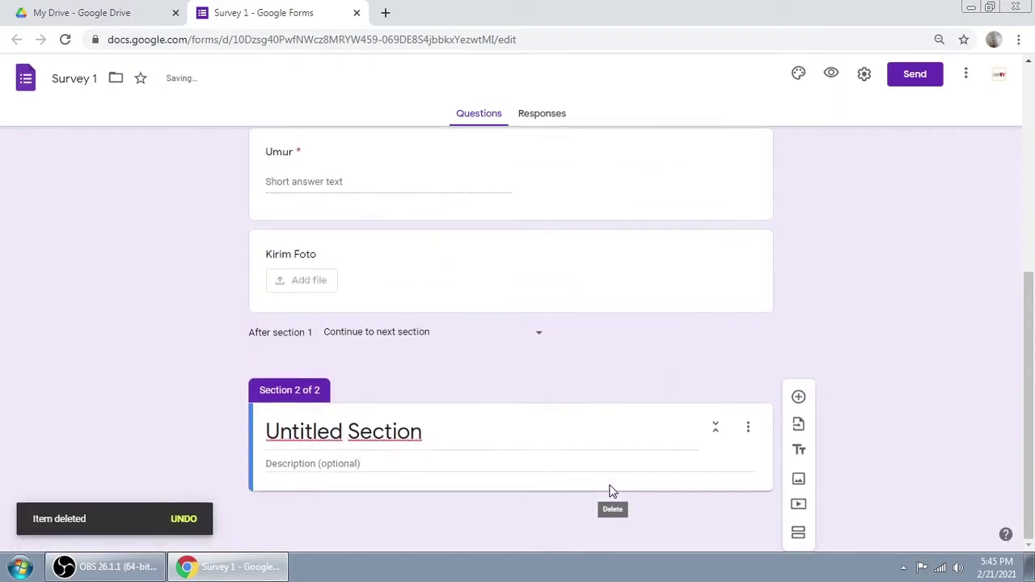
Step: Add a new question, remove it, and add a fresh blank question card
left_click(800, 398)
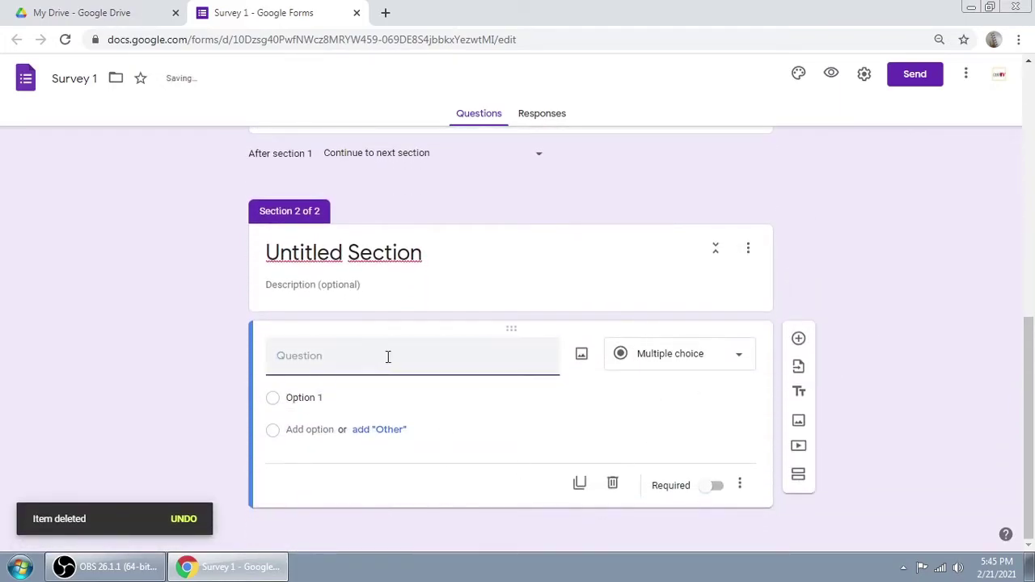
left_click(611, 483)
left_click(800, 400)
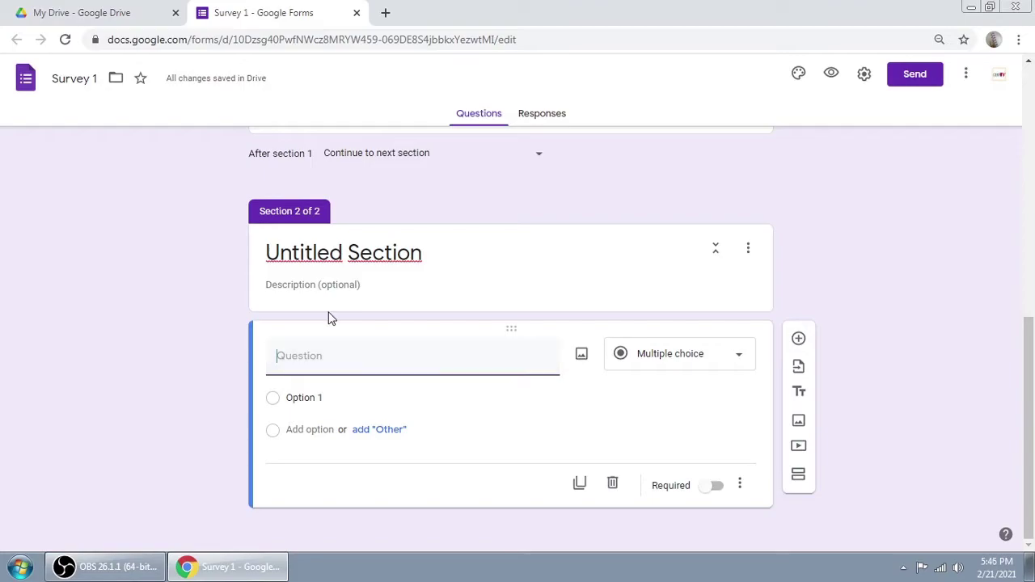
left_click(338, 259)
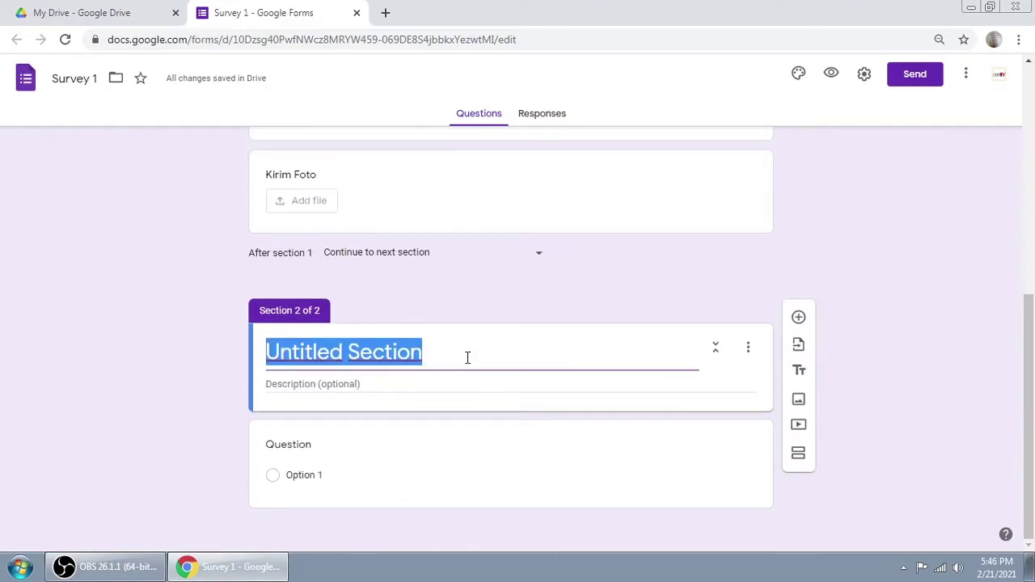
Step: Type the section 2 title 'SURVEY KEPUASAN PELANGGAN RS', correcting typos along the way
type("SURBE")
key("BackSpace")
key("BackSpace")
type("VEY KEPAUSAN")
key("BackSpace")
key("BackSpace")
key("BackSpace")
key("BackSpace")
key("BackSpace")
type("UASAN PELANGGAN RS")
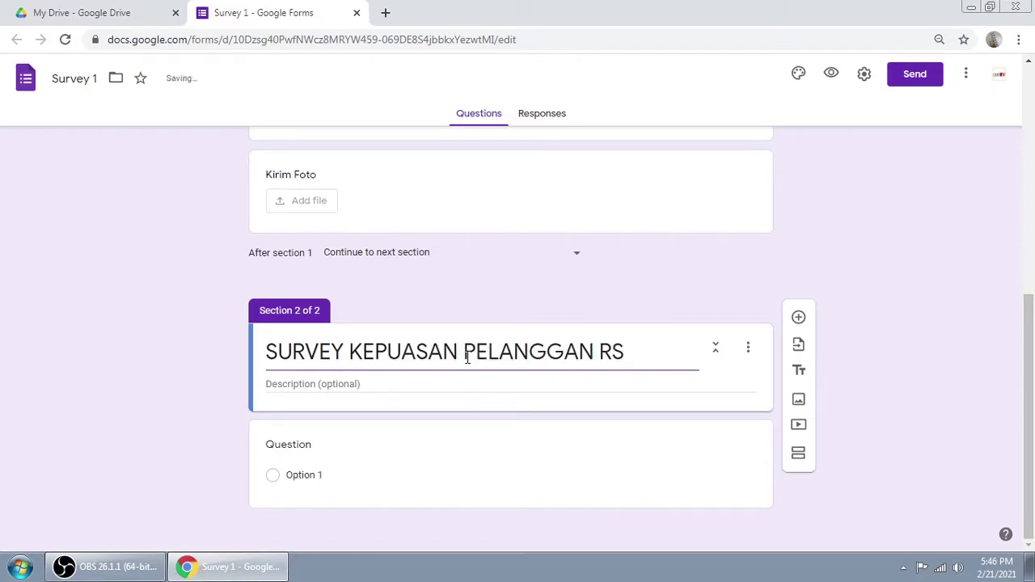
Step: Add the description 'Isilah survey berikut dengan jujur dari hati' to section 2
left_click(927, 348)
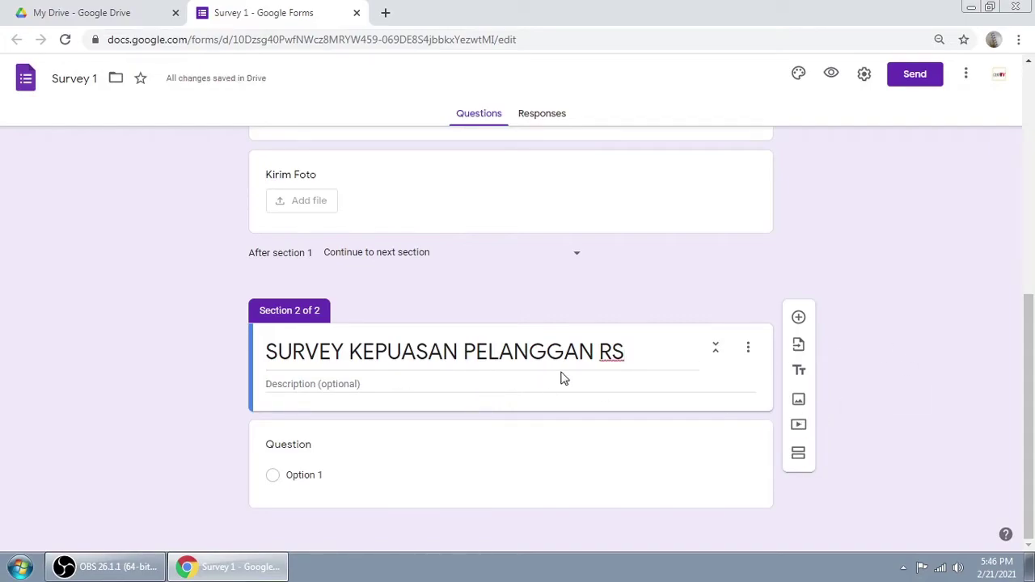
left_click(384, 387)
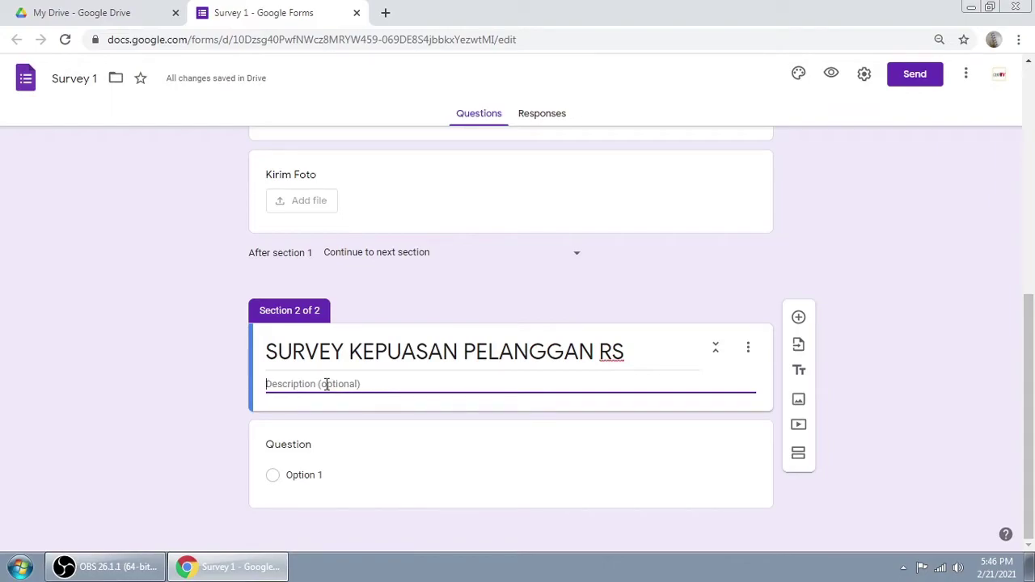
type("Isis")
type("lah sur")
type("vey berikut dengan ")
type("jujur dari hati")
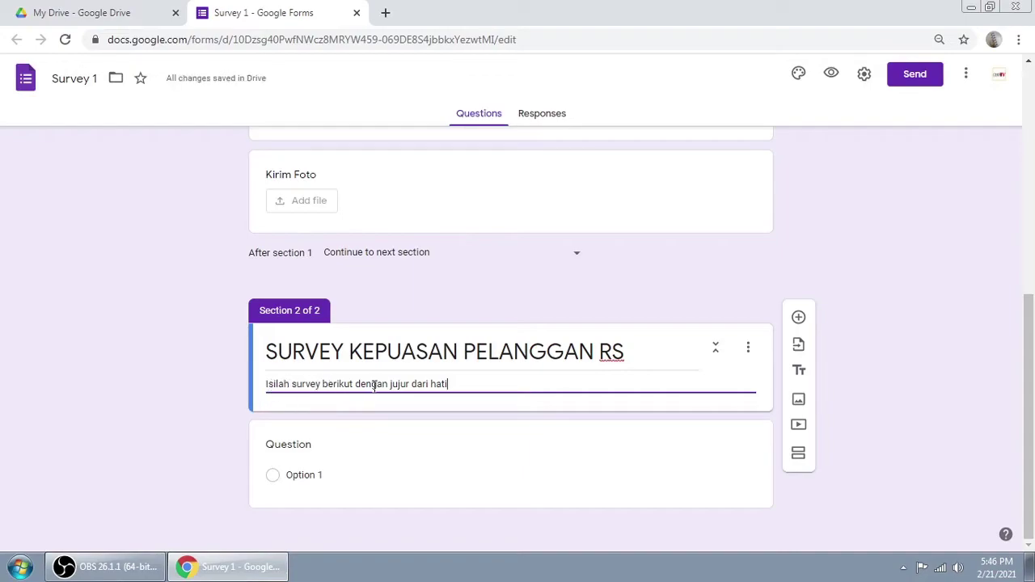
Step: Write the question 'Keramahan karyawan dalam melayani pasien' and make it a linear scale
left_click(498, 468)
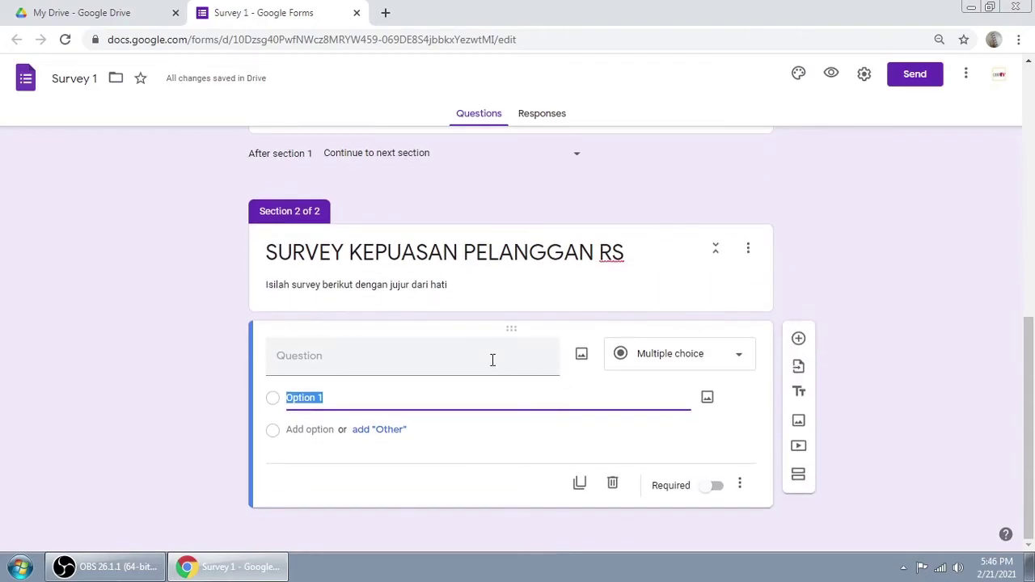
left_click(420, 371)
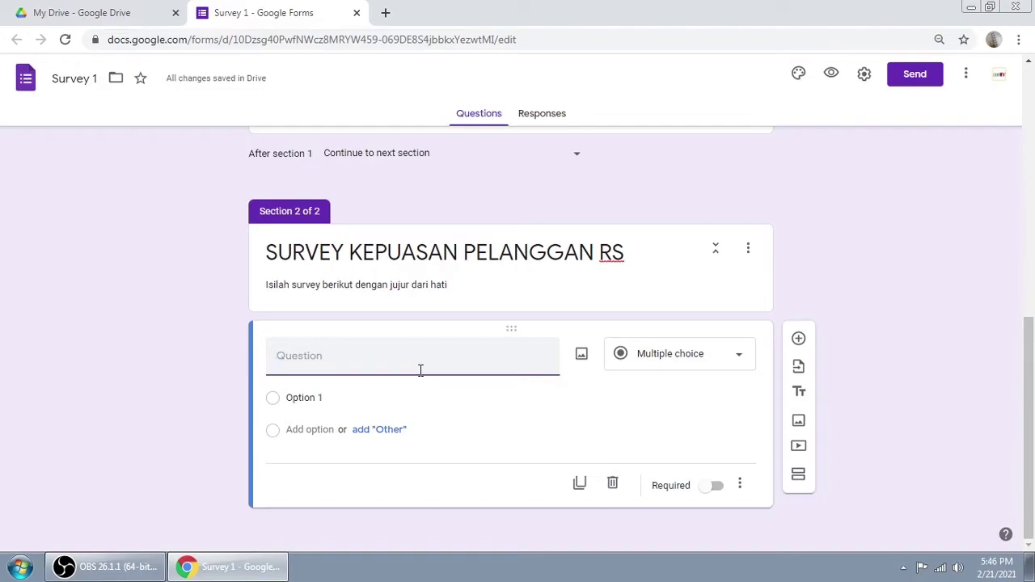
type("Keramahan karyawan dalam")
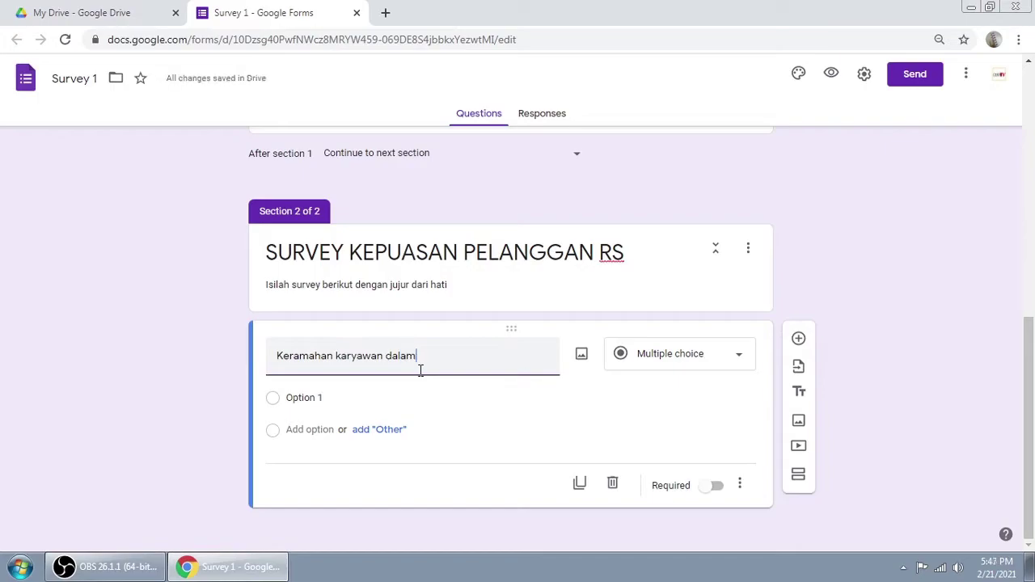
type(" melayani pasien")
left_click(710, 368)
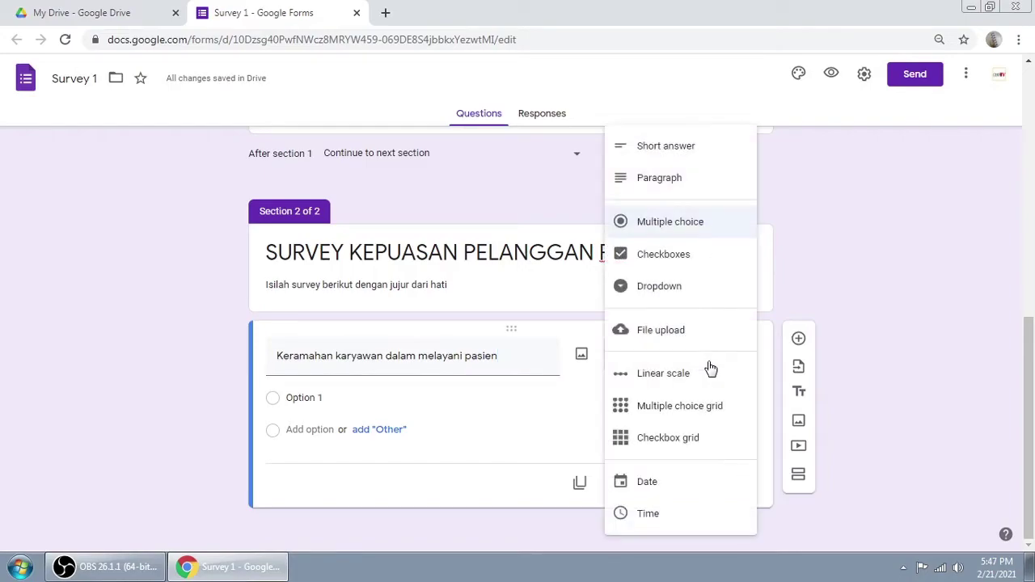
left_click(652, 375)
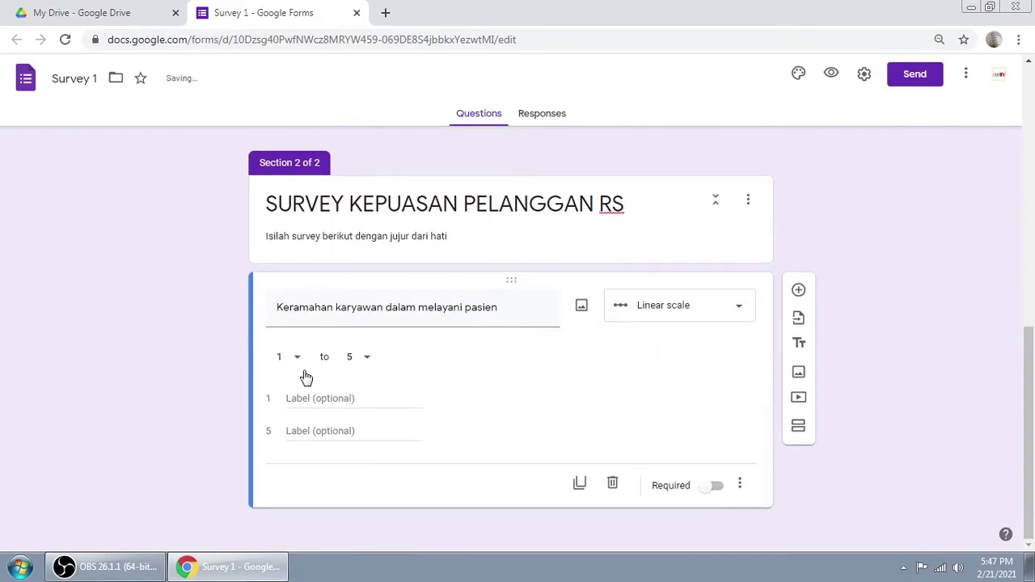
Step: Keep the scale's range at 1 to 5 after briefly trying 3
left_click(367, 361)
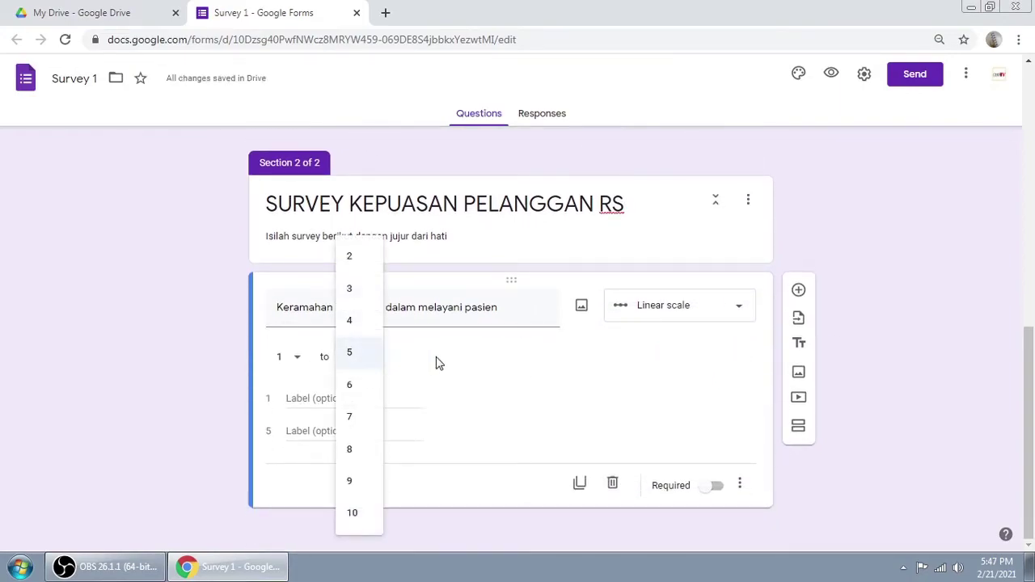
left_click(354, 362)
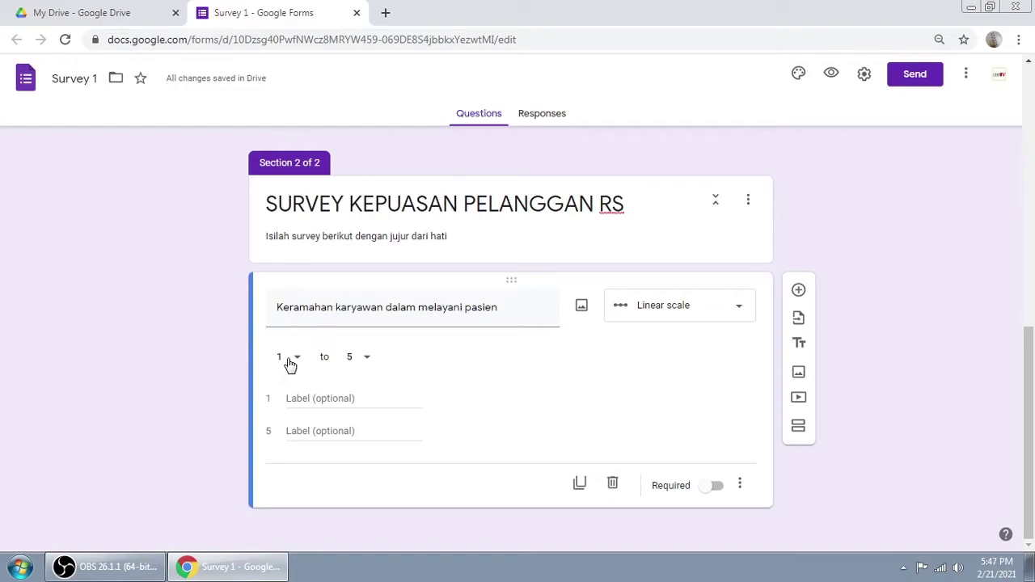
left_click(362, 359)
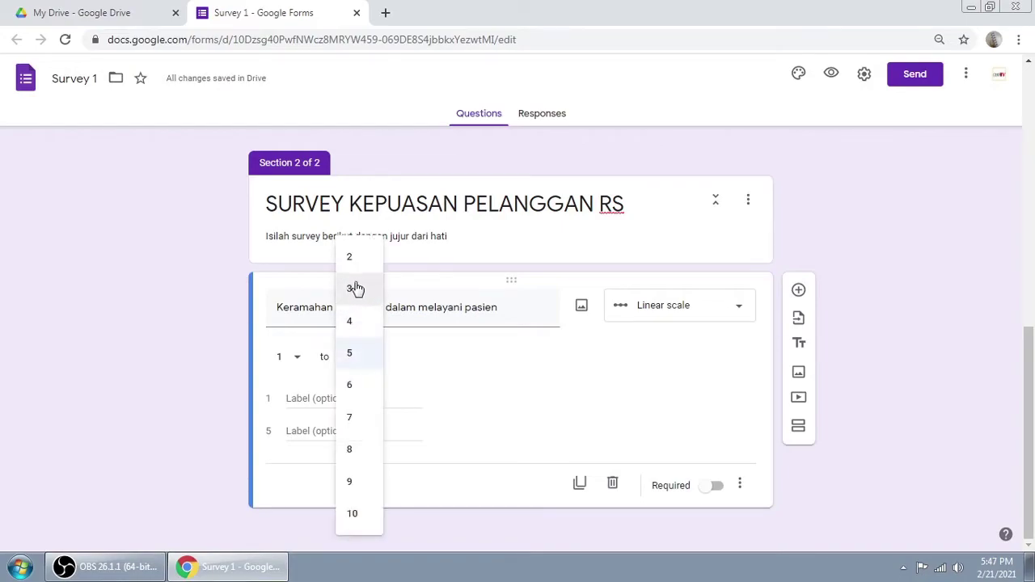
left_click(356, 288)
left_click(363, 359)
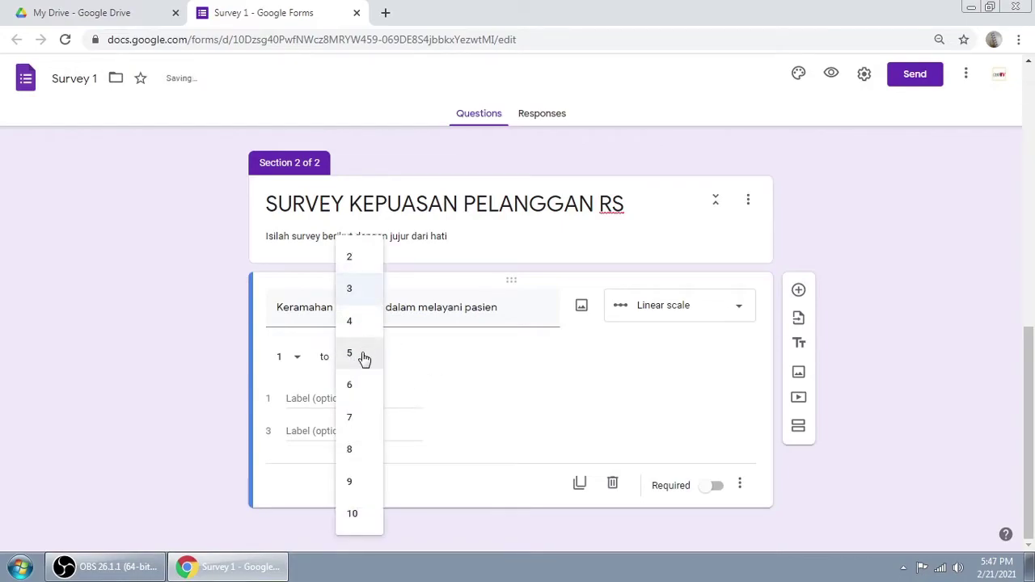
left_click(364, 356)
Step: Label the ends 'Sangat tidak puas' and 'Sangat puas' and mark the question required
left_click(341, 398)
type("Sangat")
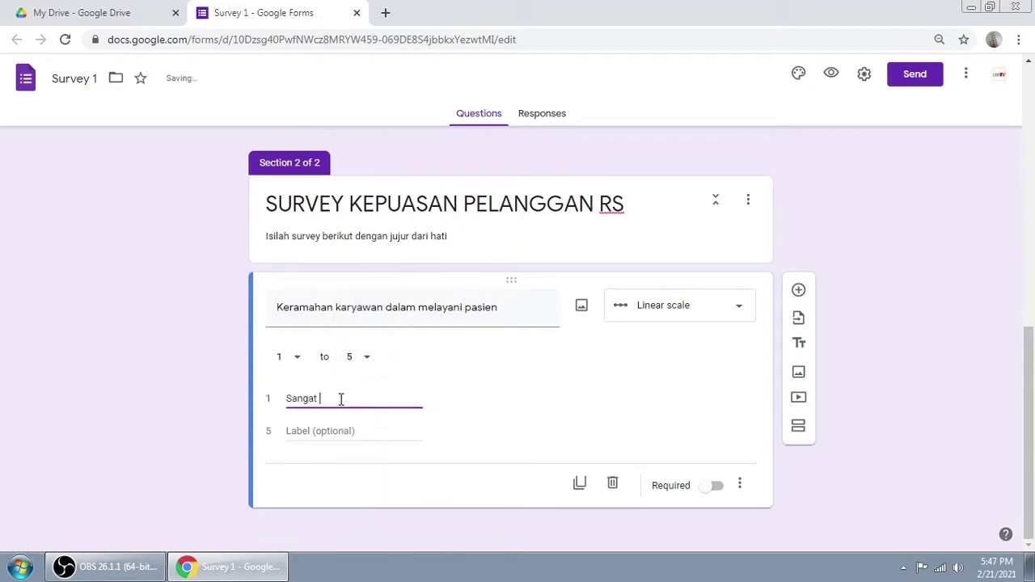
type(" tidak puas")
left_click(333, 431)
type("Sangat puas")
left_click(967, 380)
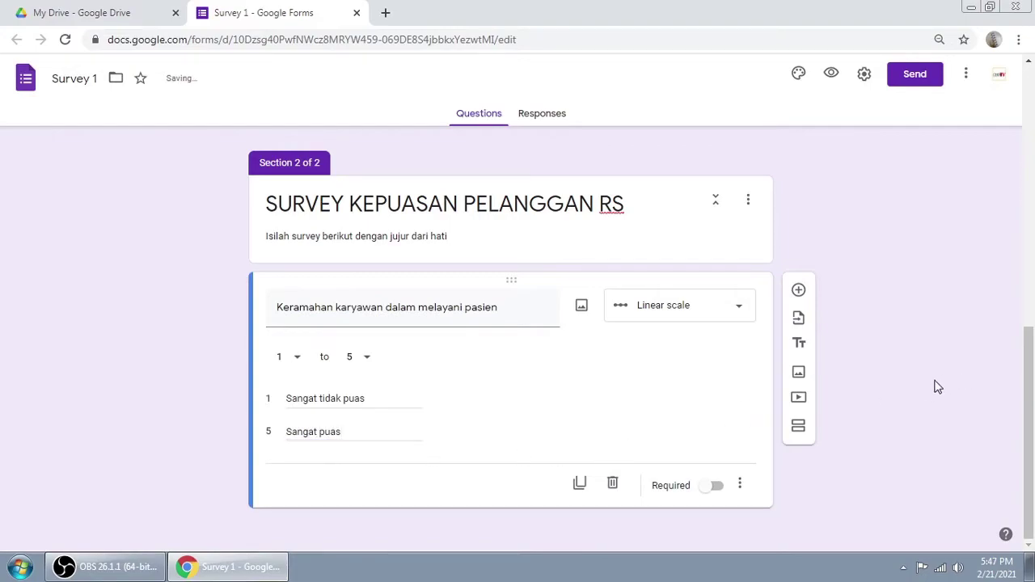
left_click(717, 488)
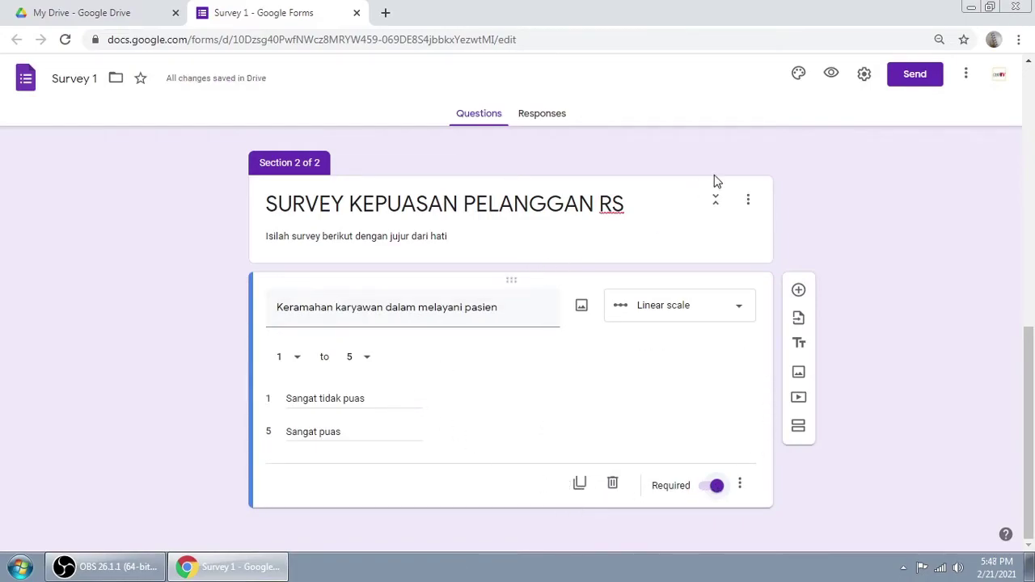
Step: In preview, enter a name, choose Laki-laki, age 23, and go to section 2
left_click(831, 76)
scroll(419, 261, "down", 1)
left_click(373, 217)
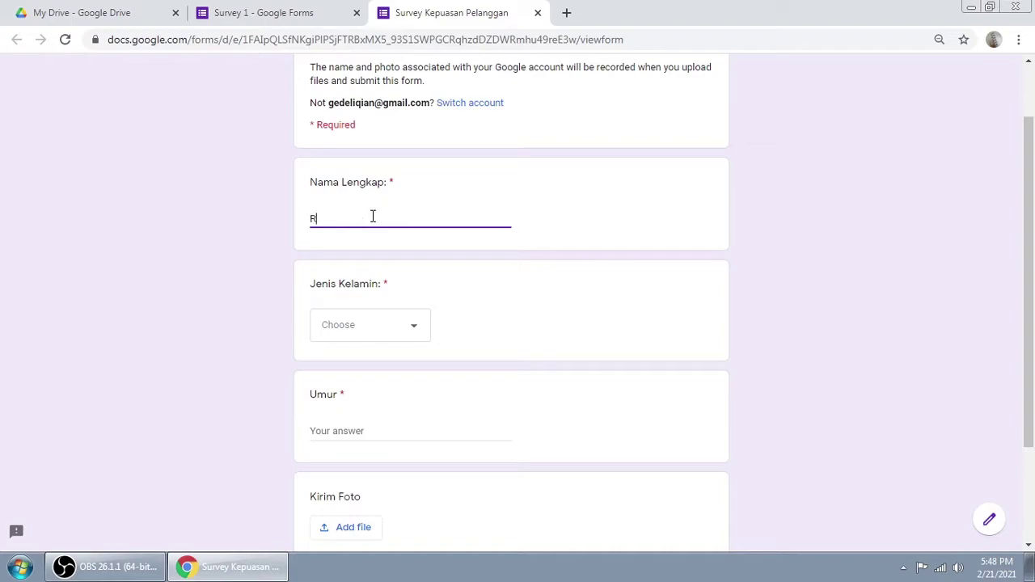
left_click(384, 340)
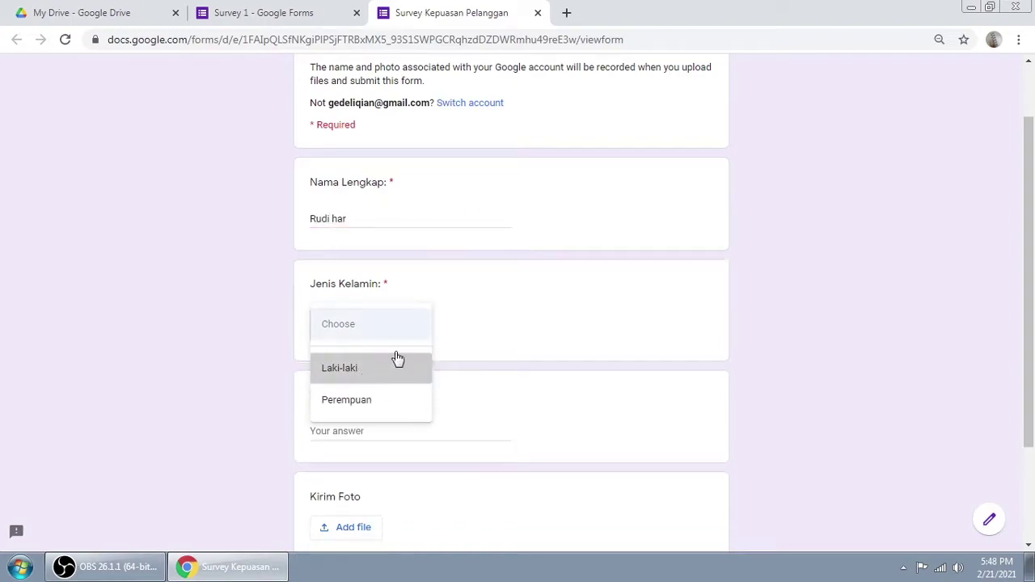
left_click(381, 367)
scroll(499, 305, "down", 2)
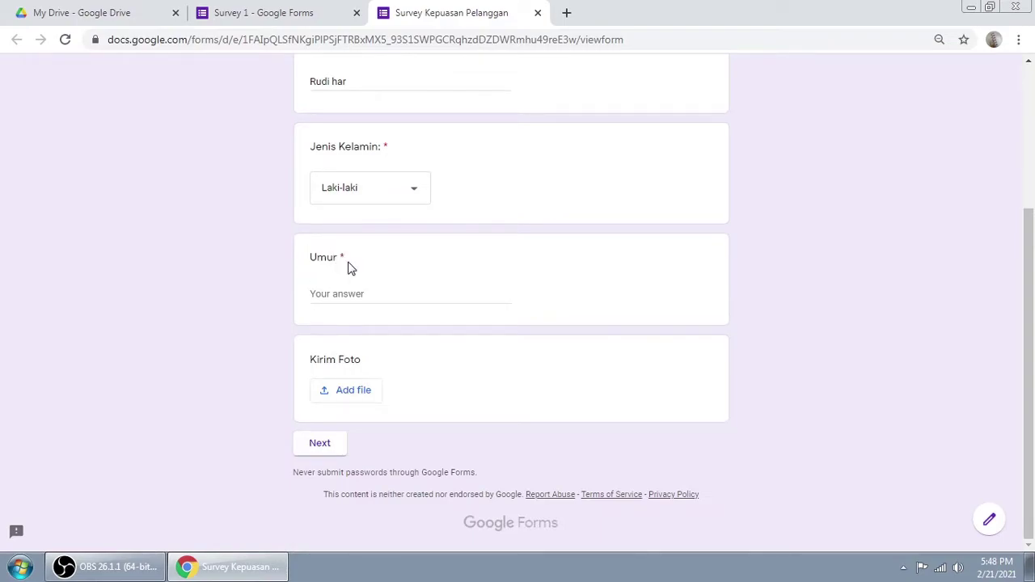
left_click(349, 293)
type("23")
left_click(340, 446)
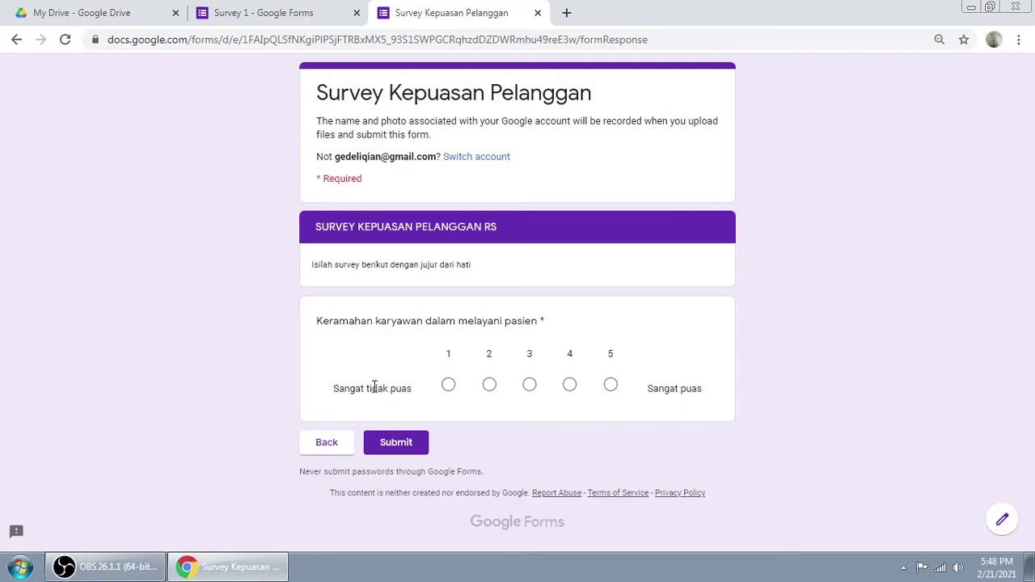
Step: Highlight the rating question's wording and try ratings from 1 through 5
left_click_drag(316, 323, 425, 321)
left_click_drag(487, 322, 536, 325)
left_click(865, 327)
left_click(448, 386)
left_click(489, 387)
left_click(530, 386)
left_click(571, 386)
left_click(610, 386)
left_click(570, 386)
left_click(606, 387)
Step: Settle on a rating of 5, submit the test response and close the preview
left_click(530, 386)
left_click(489, 385)
left_click(569, 385)
left_click(530, 387)
left_click(489, 385)
left_click(447, 386)
left_click(612, 391)
left_click(397, 447)
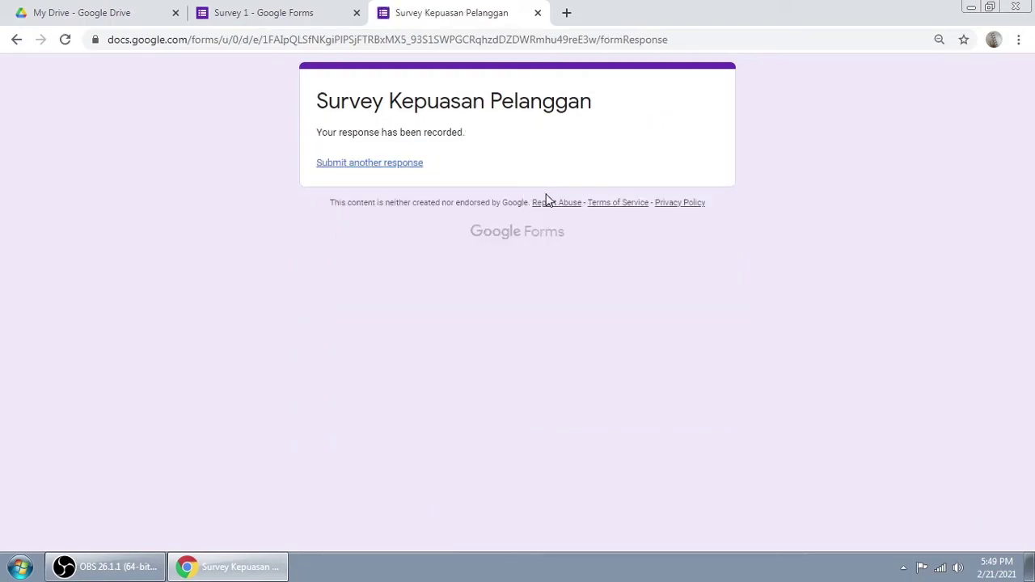
left_click(538, 14)
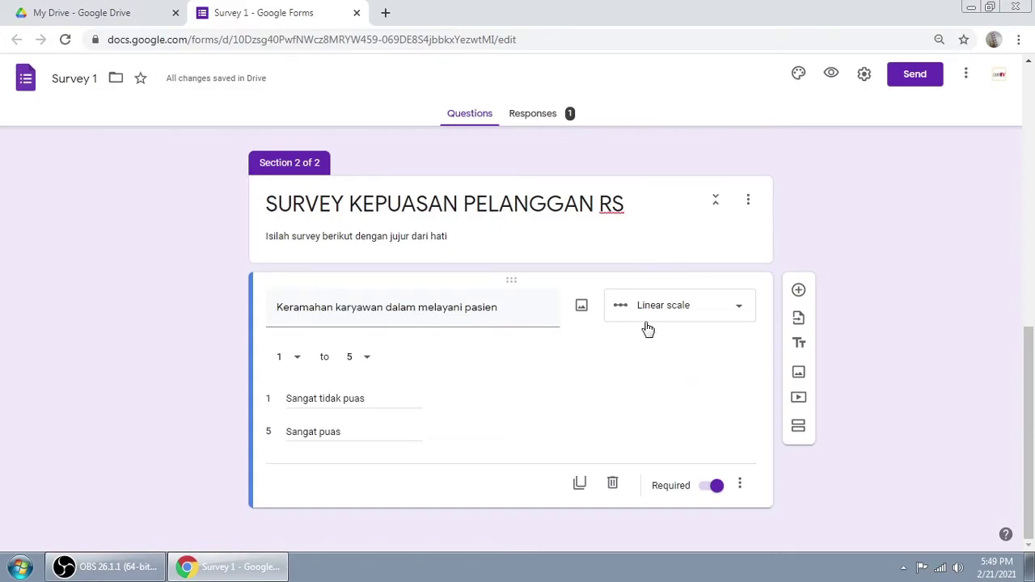
Step: Add the question 'Bagaimana pelayanan satpam di rumah sakit ini' as a linear scale
left_click(453, 259)
left_click(505, 408)
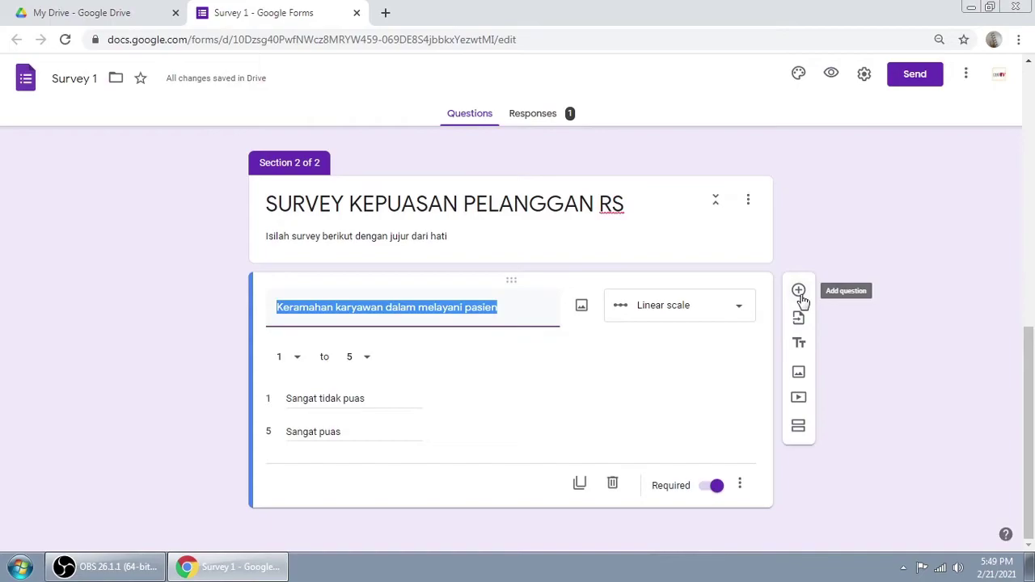
left_click(799, 294)
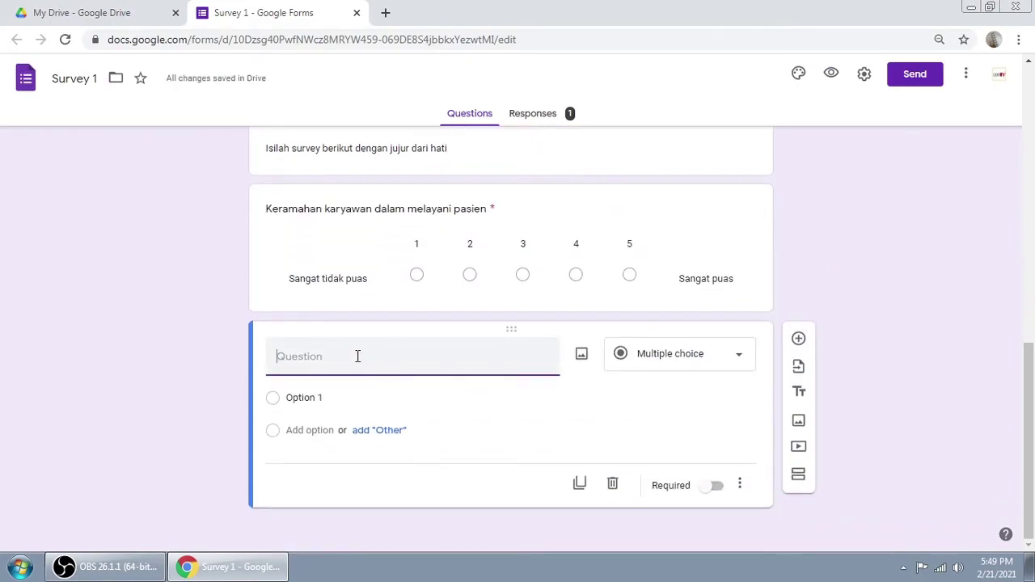
type("Bagaimana pelayanan satpam")
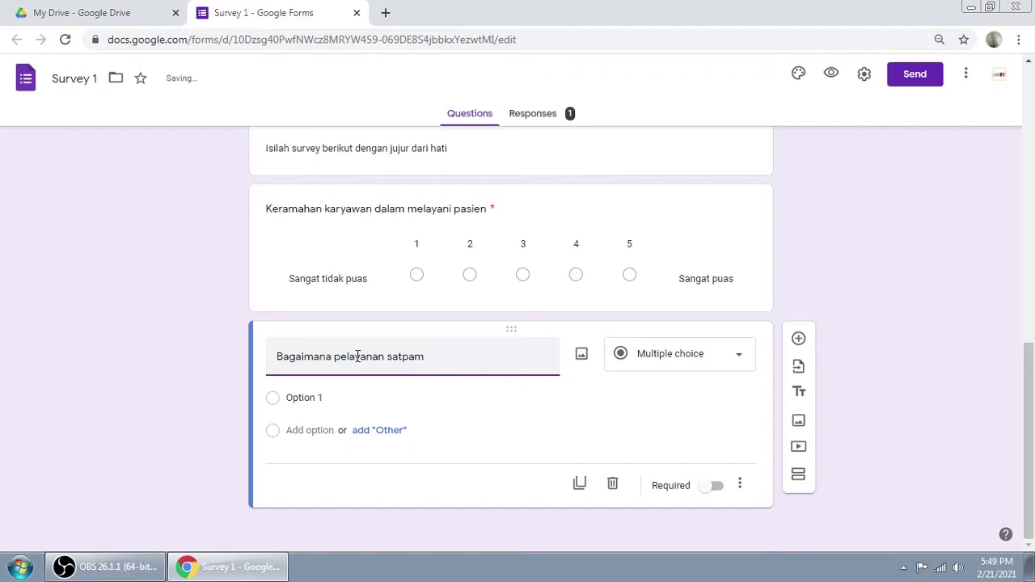
type("rumah sakit ini")
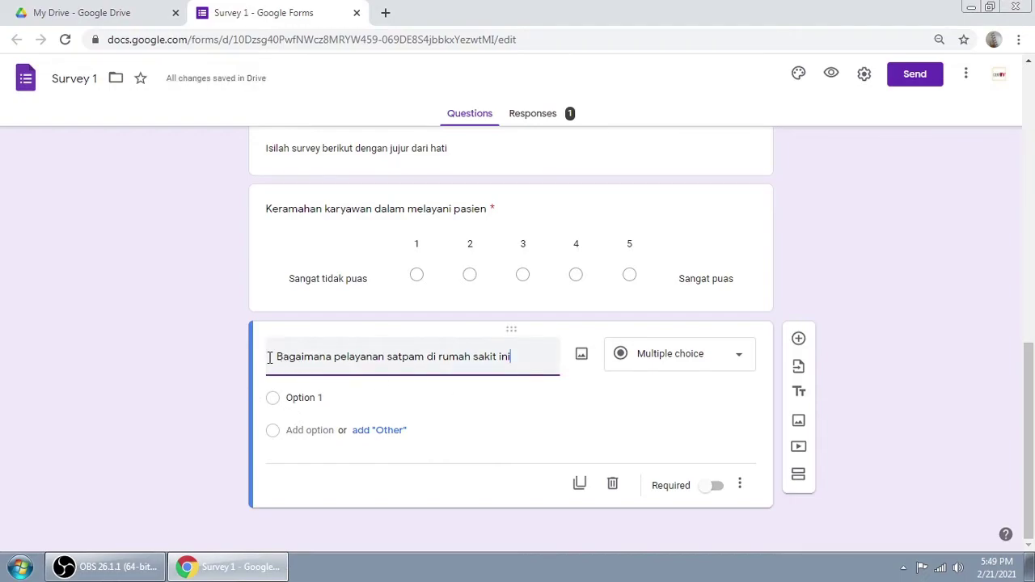
left_click_drag(277, 357, 509, 356)
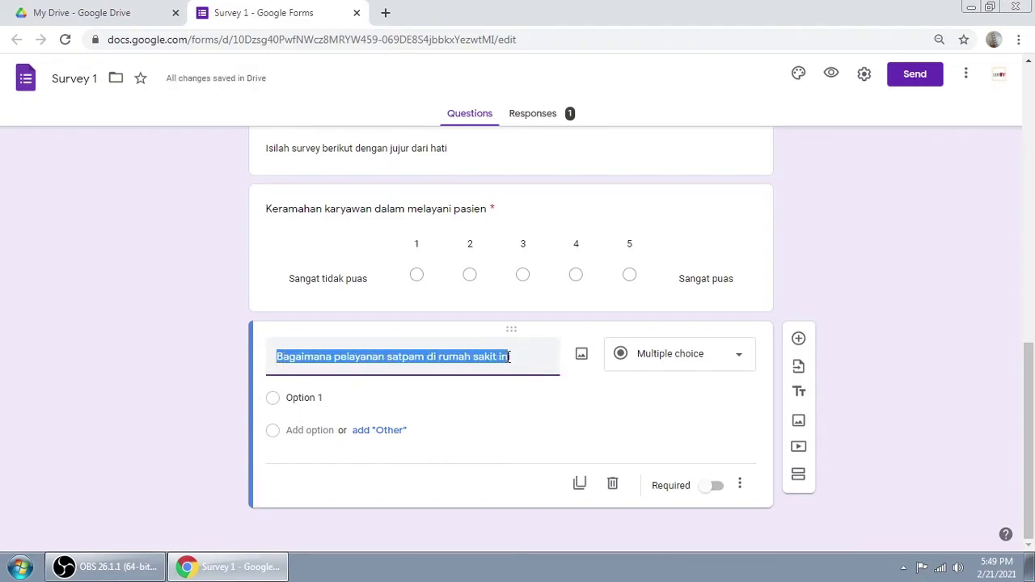
left_click(698, 359)
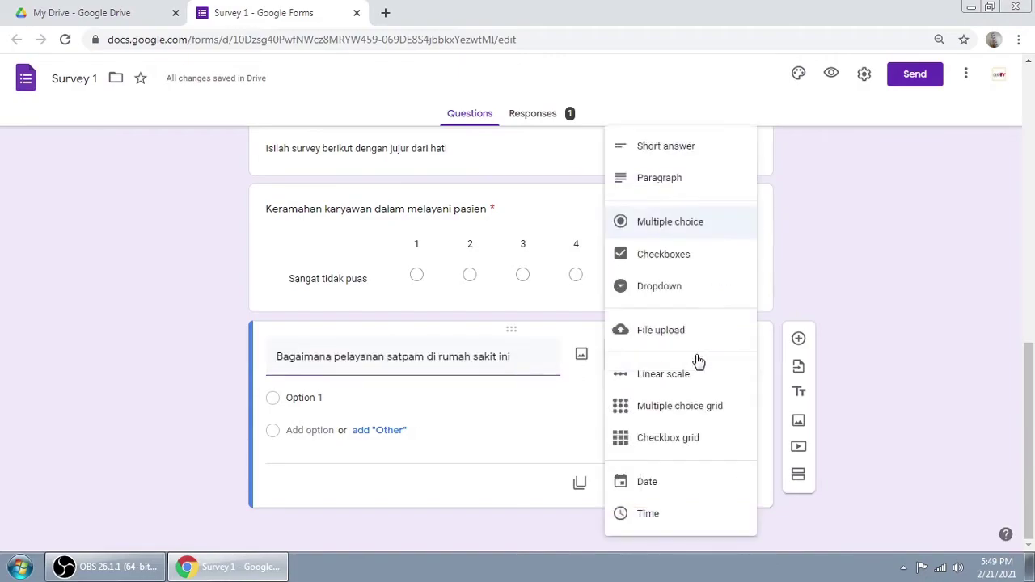
left_click(655, 376)
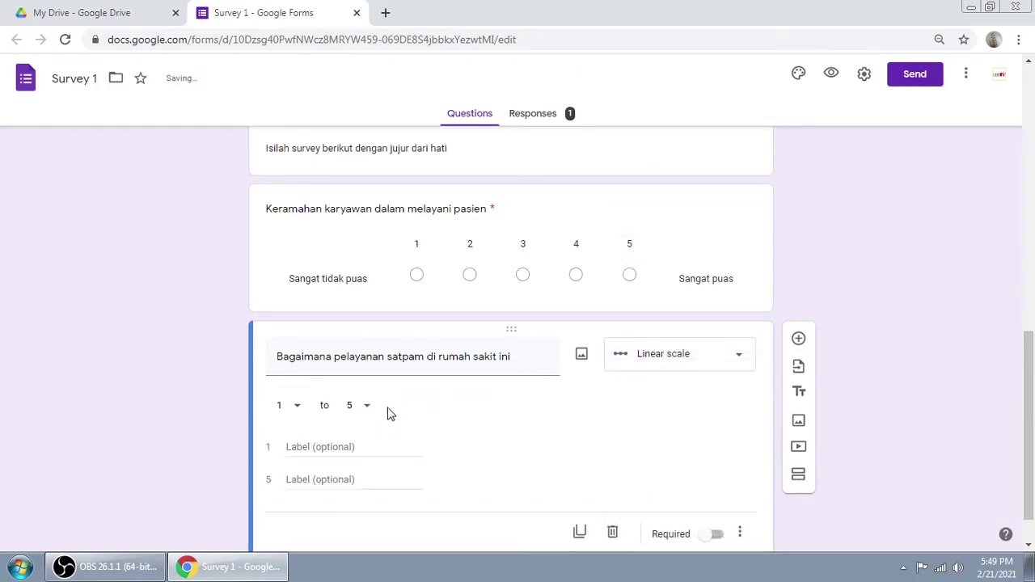
Step: Set the scale to run 1 to 3 with end labels Ramah and Tidak
left_click(323, 400)
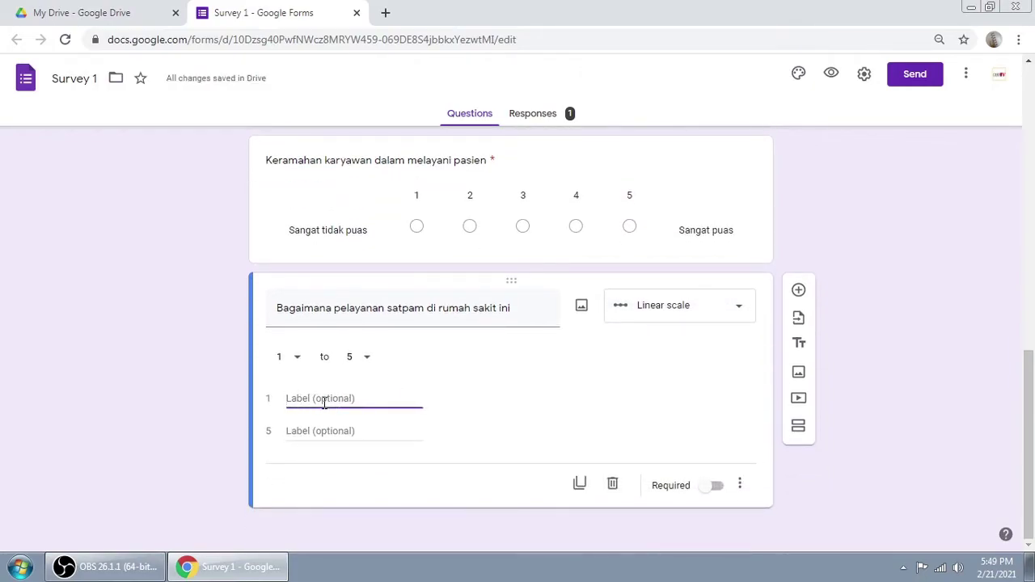
type("Sangat tidak puas")
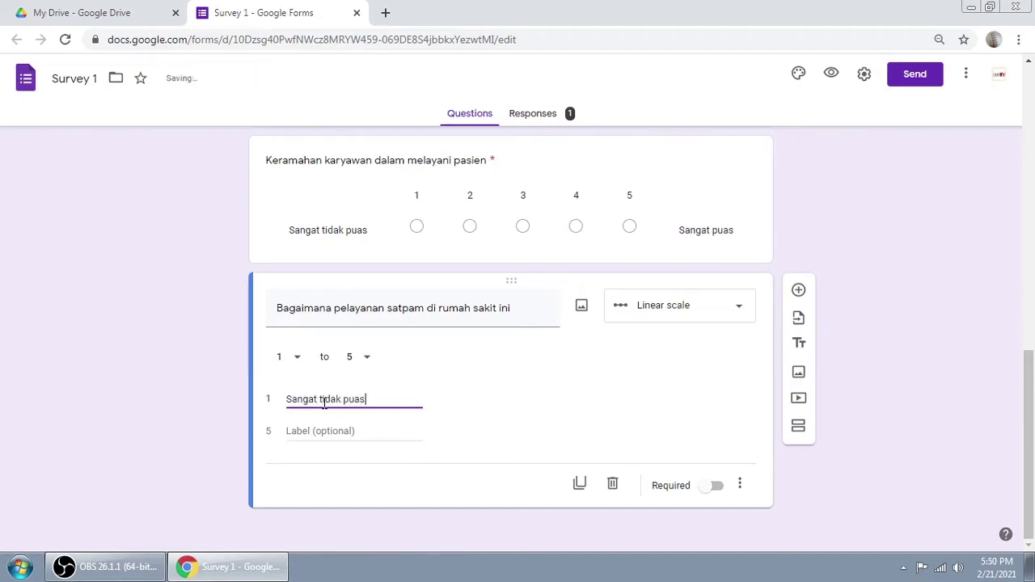
left_click(328, 431)
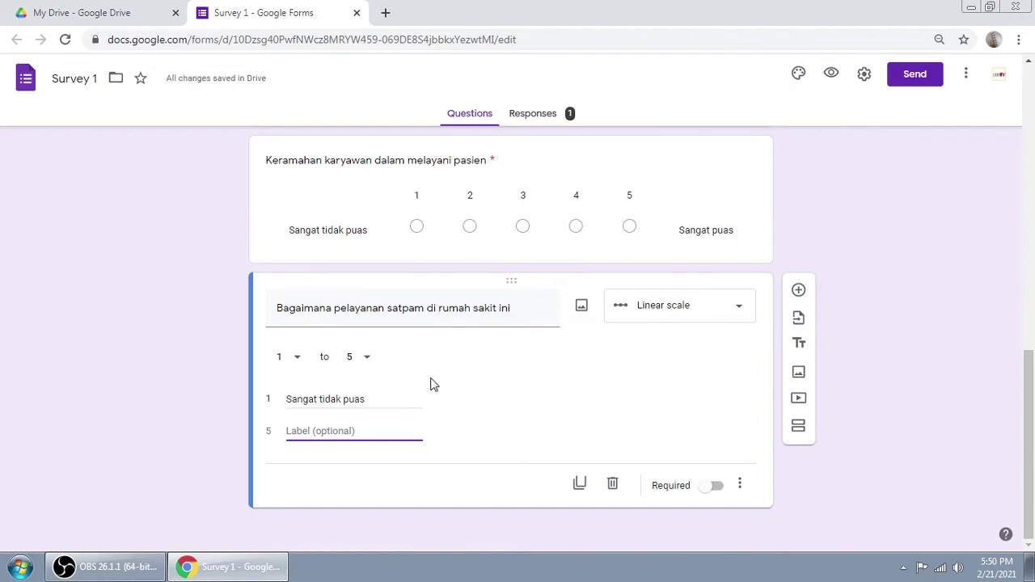
left_click(370, 363)
left_click(354, 298)
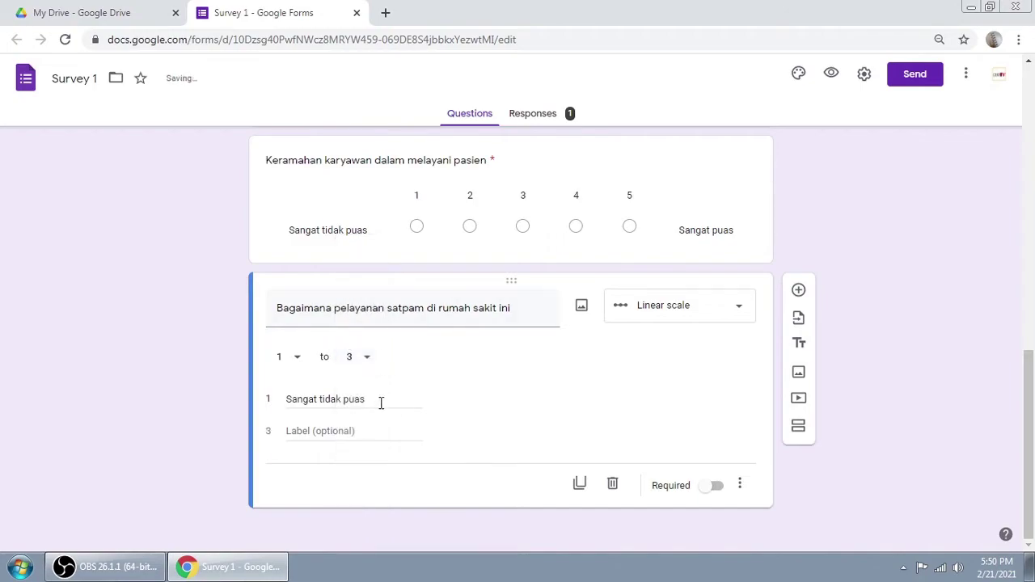
triple_click(369, 403)
type("Ramah")
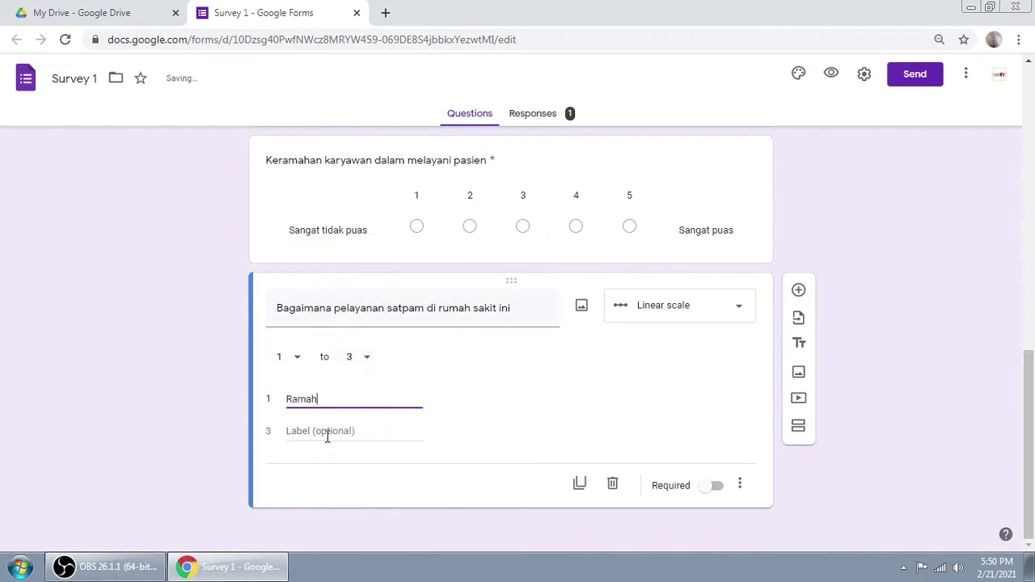
left_click(328, 435)
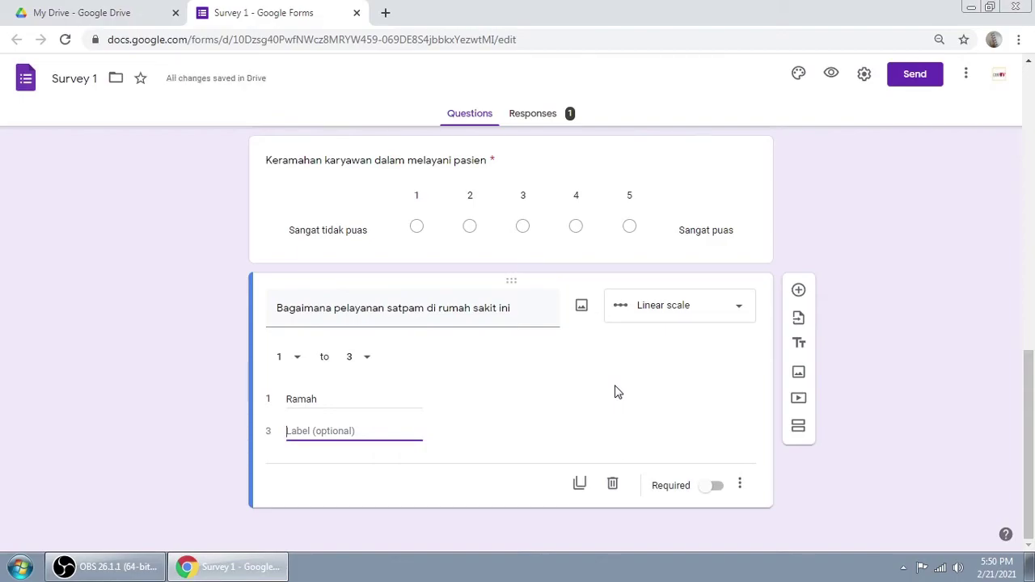
type("Tidak")
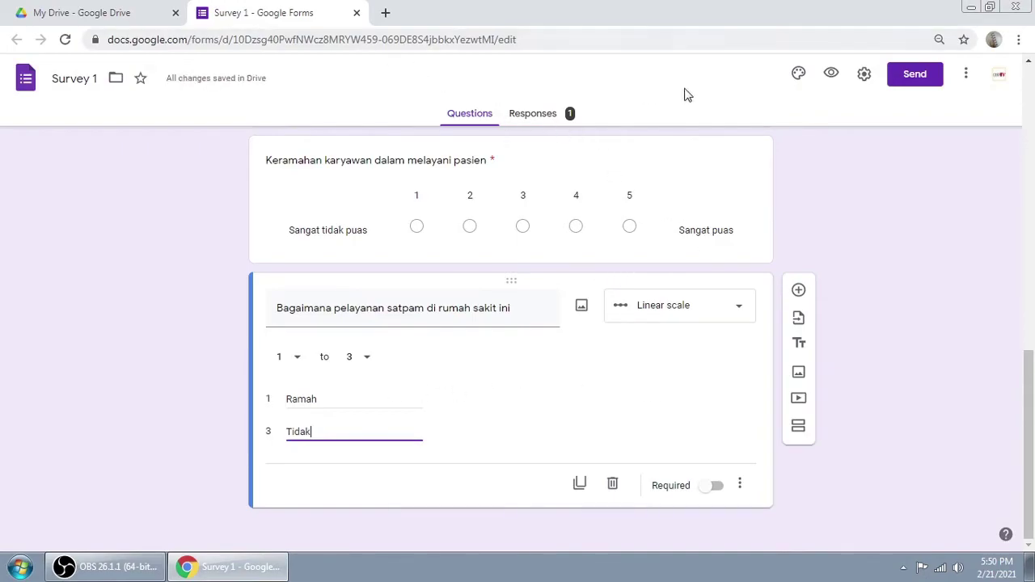
Step: Preview the form and enter the respondent's full name
left_click(829, 76)
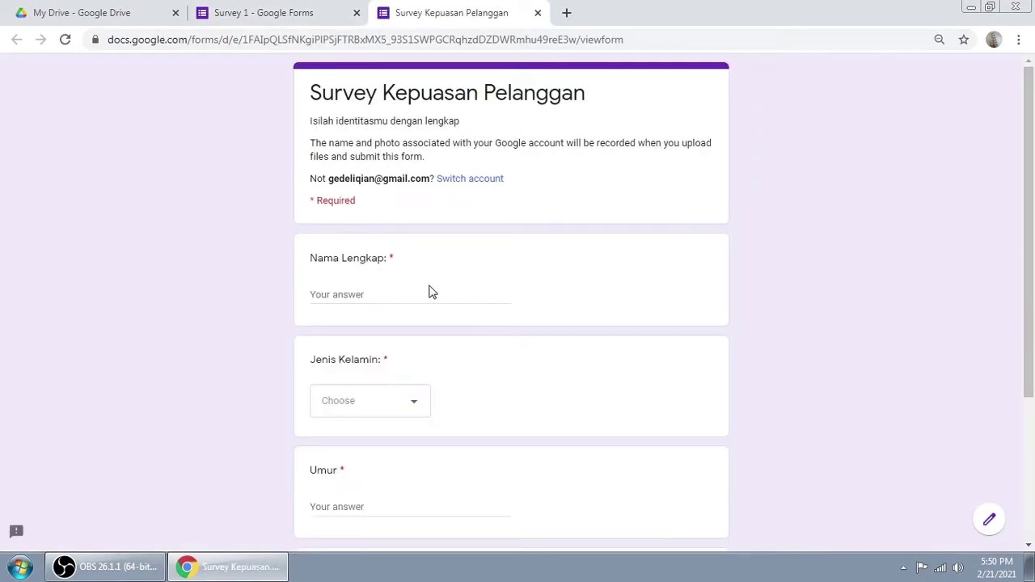
left_click(368, 296)
Step: In the preview, choose Laki-laki for gender, enter age 23, and continue to the next page
scroll(598, 280, "down", 3)
left_click(397, 198)
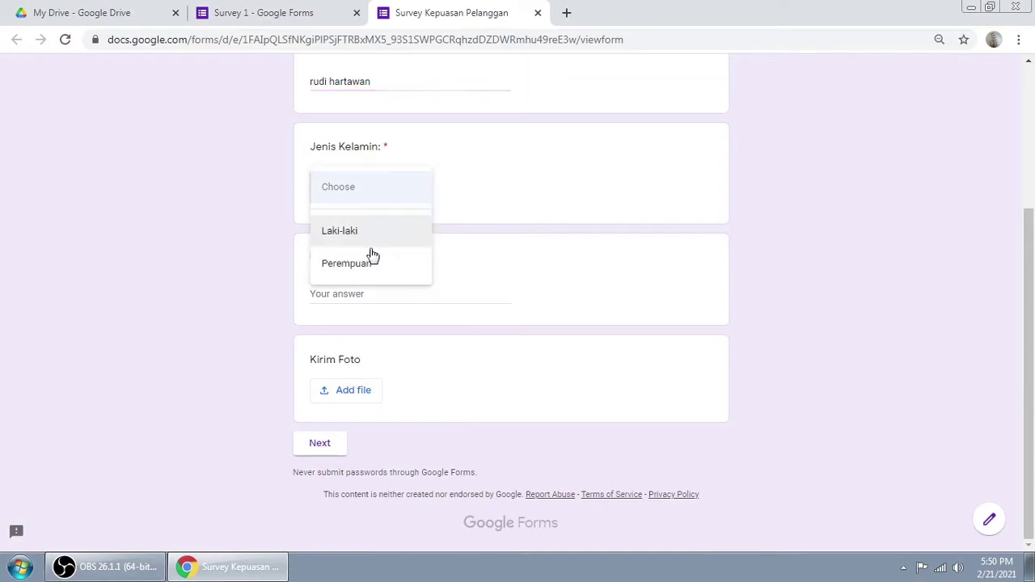
left_click(353, 242)
left_click(351, 295)
type("we")
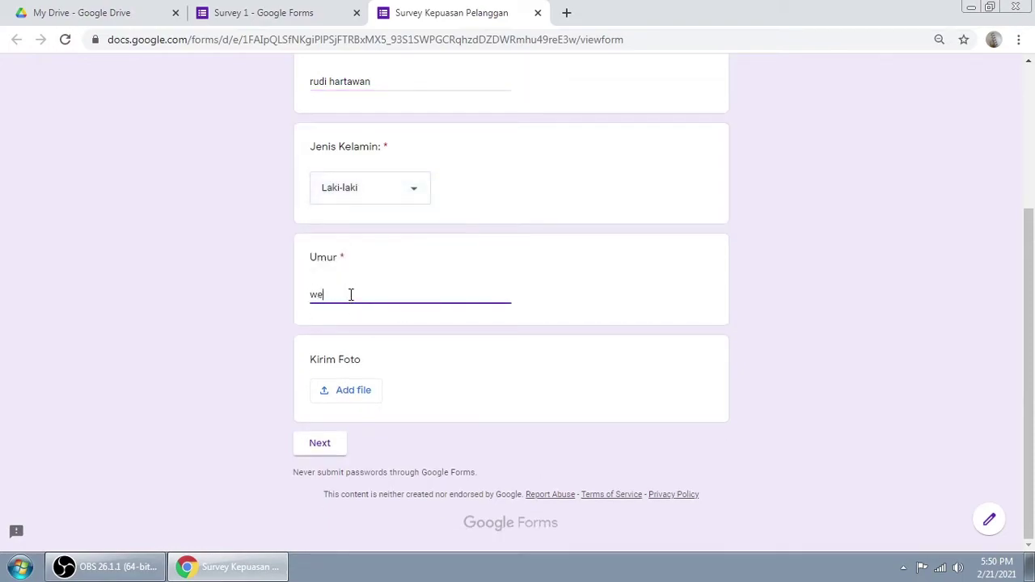
key("BackSpace")
key("BackSpace")
type("23")
left_click(326, 445)
Step: Rate staff friendliness 5 and the security guard 2, submit, and close the preview
scroll(671, 321, "down", 3)
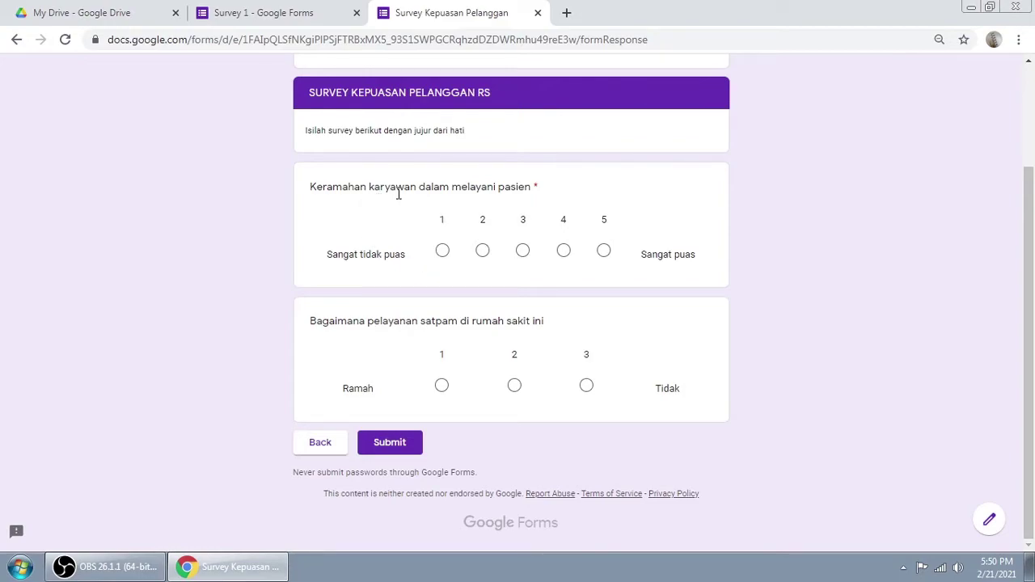
left_click(606, 253)
left_click(443, 388)
left_click(591, 388)
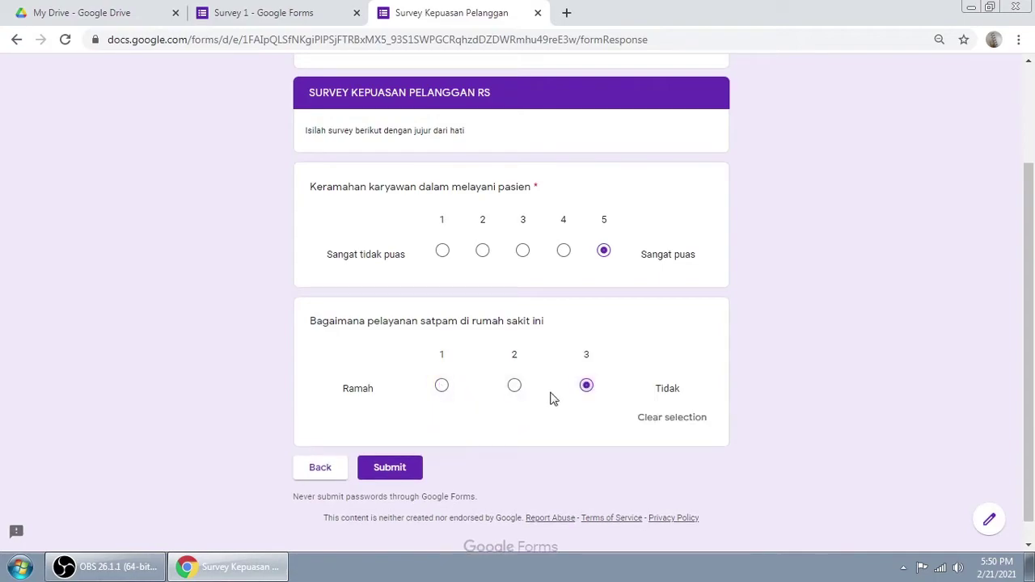
left_click(515, 388)
left_click(440, 388)
left_click(586, 386)
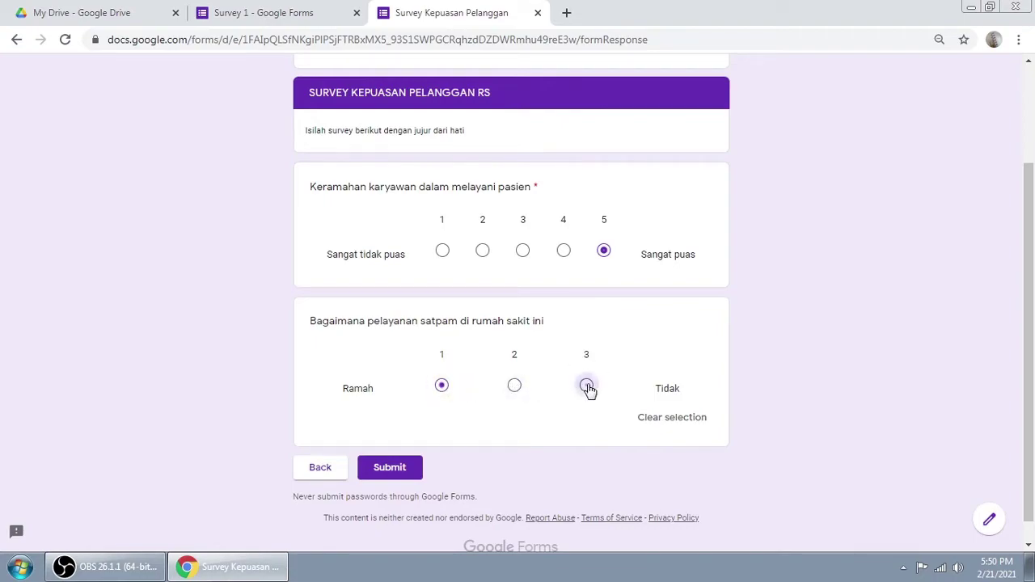
left_click(514, 387)
left_click(514, 388)
left_click(402, 470)
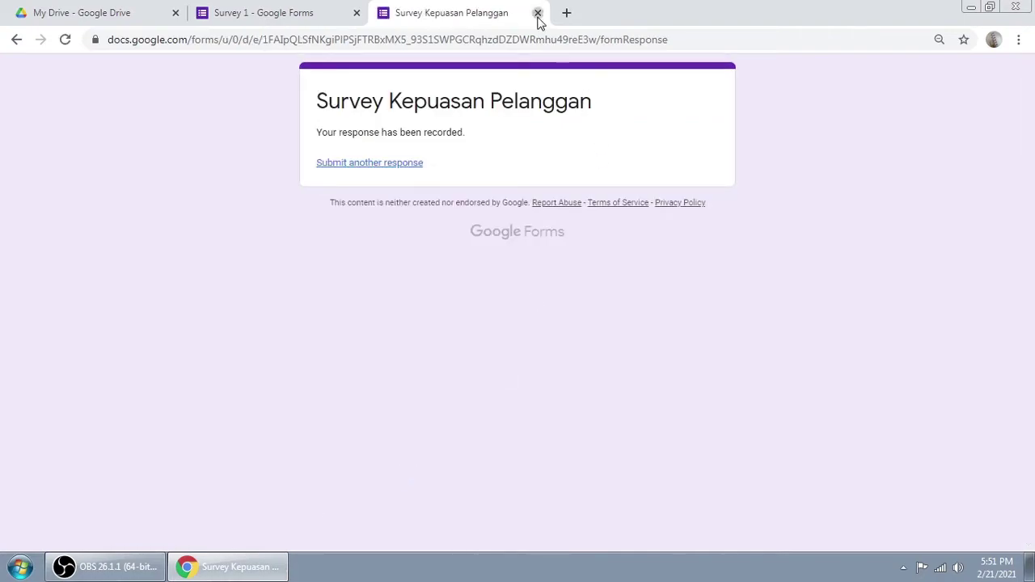
left_click(538, 14)
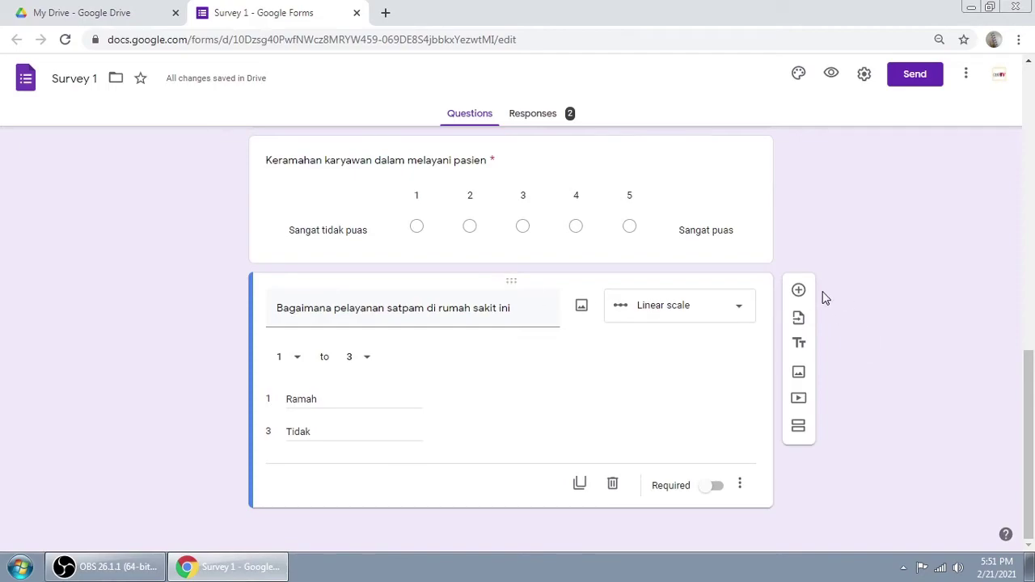
Step: Add a new question below the security-guard scale and make it a Checkbox grid
left_click(796, 292)
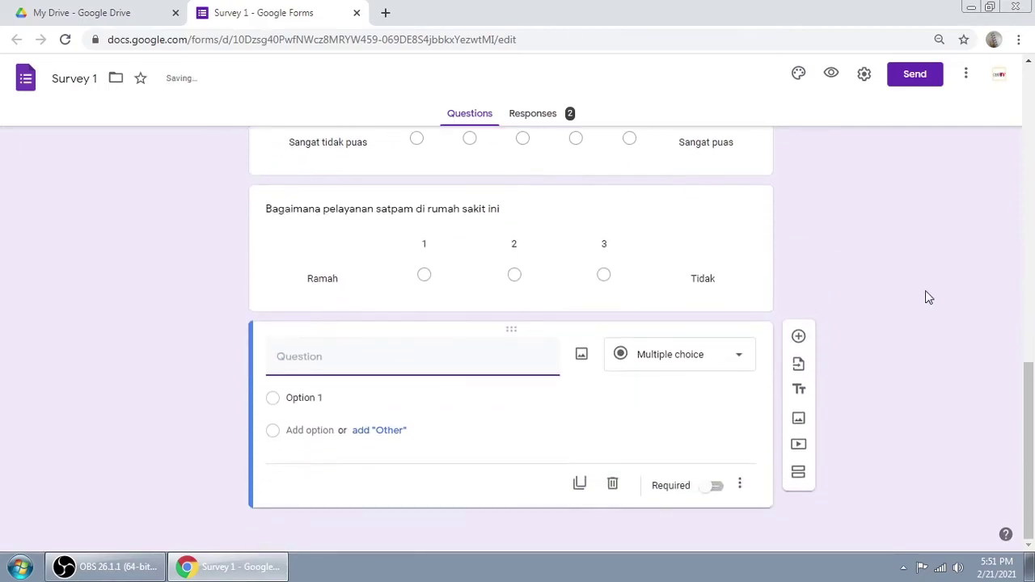
left_click(735, 362)
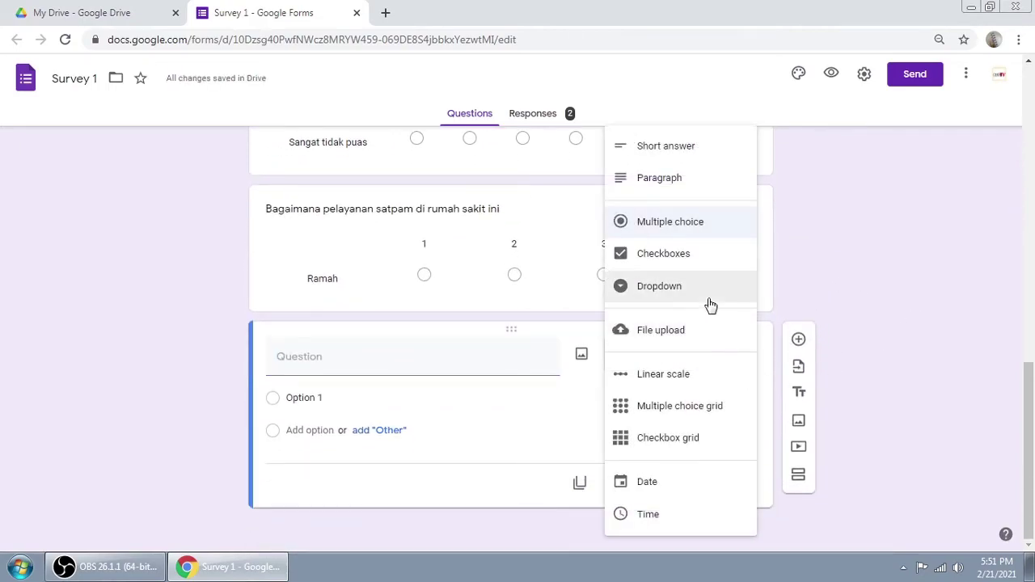
left_click(665, 441)
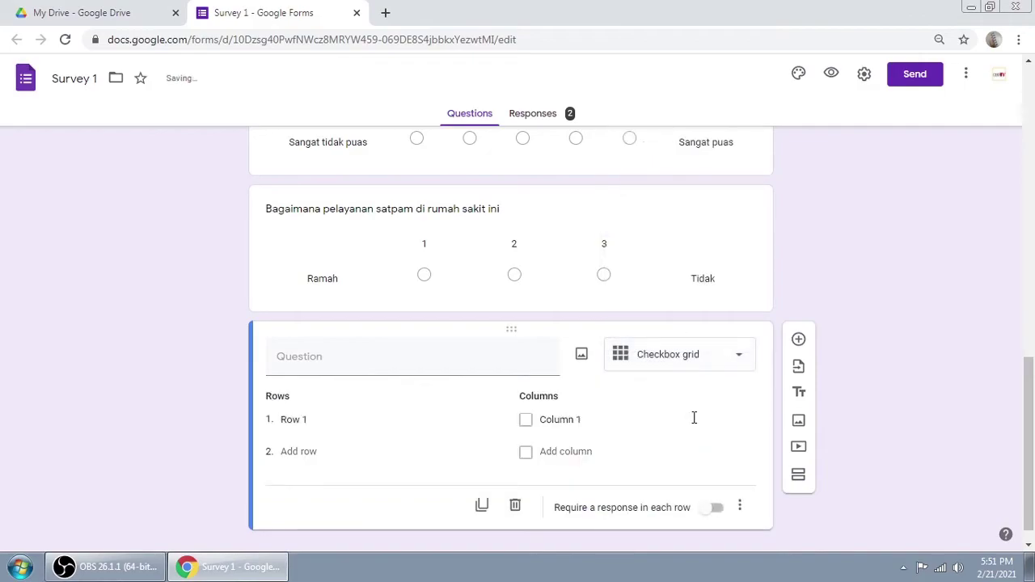
Step: Title the grid 'Produk Makanan Perusahaan Kami' with rows Minuman, Wafer and Permen
left_click(340, 345)
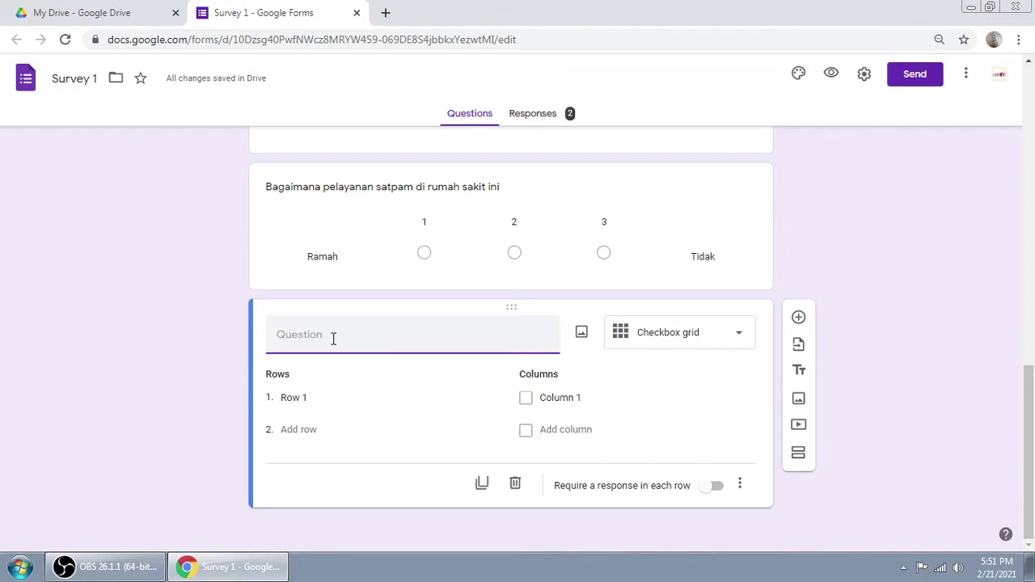
type("Po")
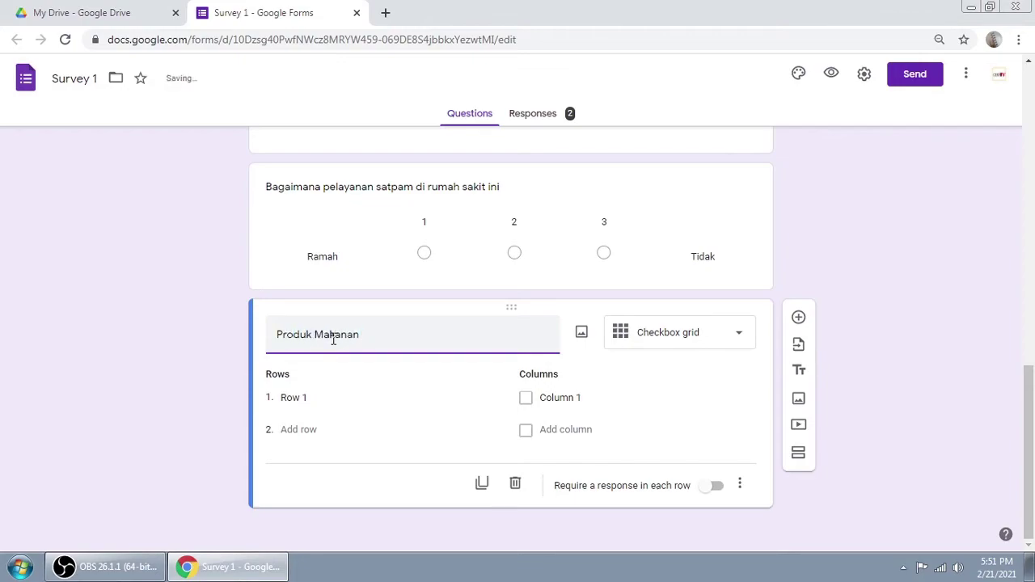
type("Perusahaan ")
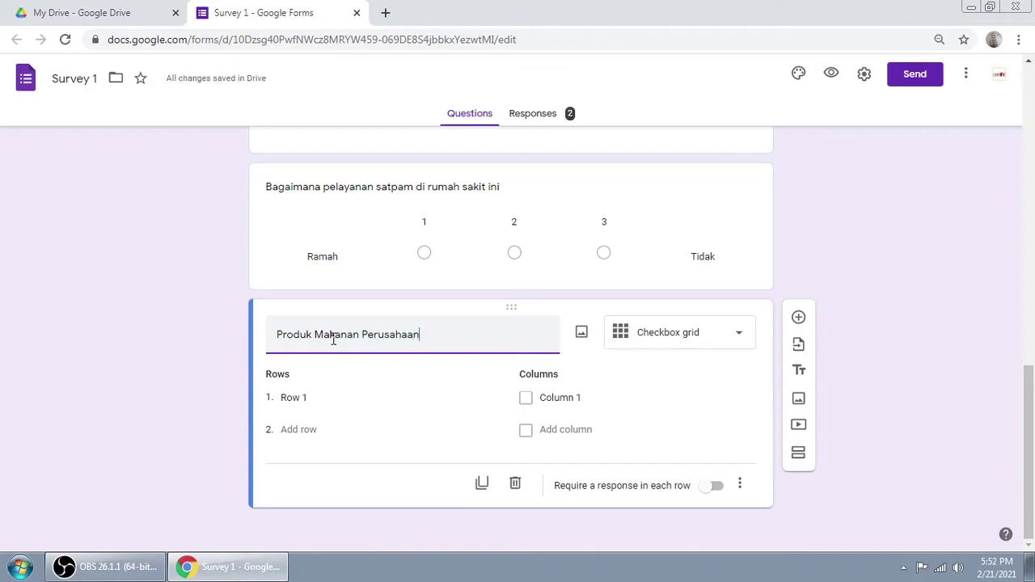
type("Kami")
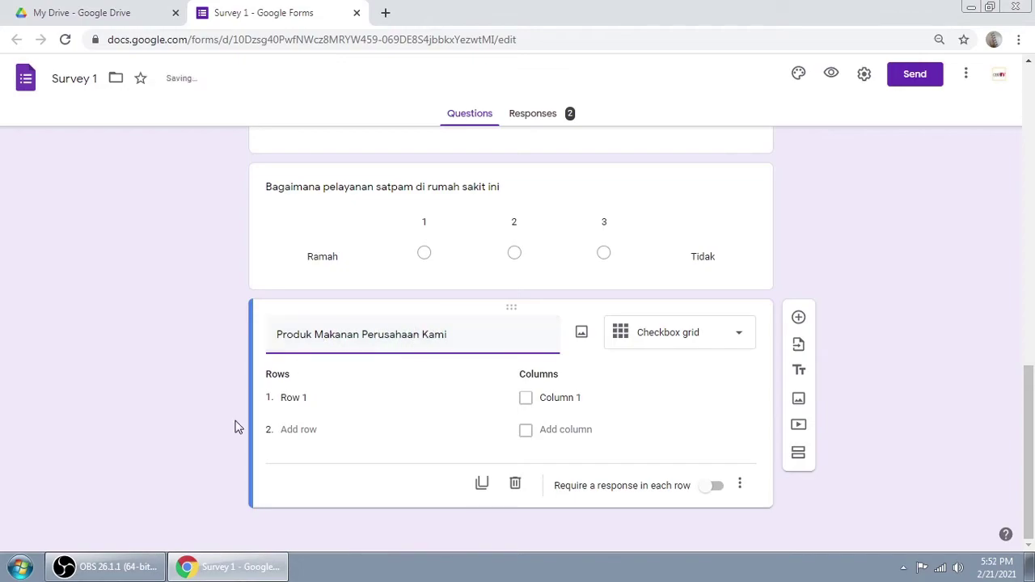
left_click(321, 397)
type("Minuman")
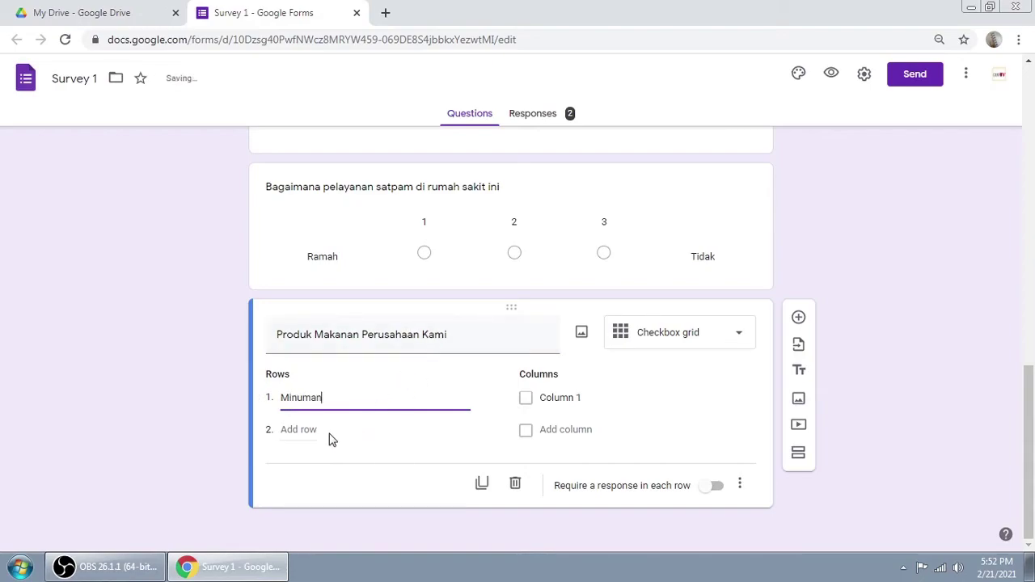
left_click(321, 437)
left_click(287, 428)
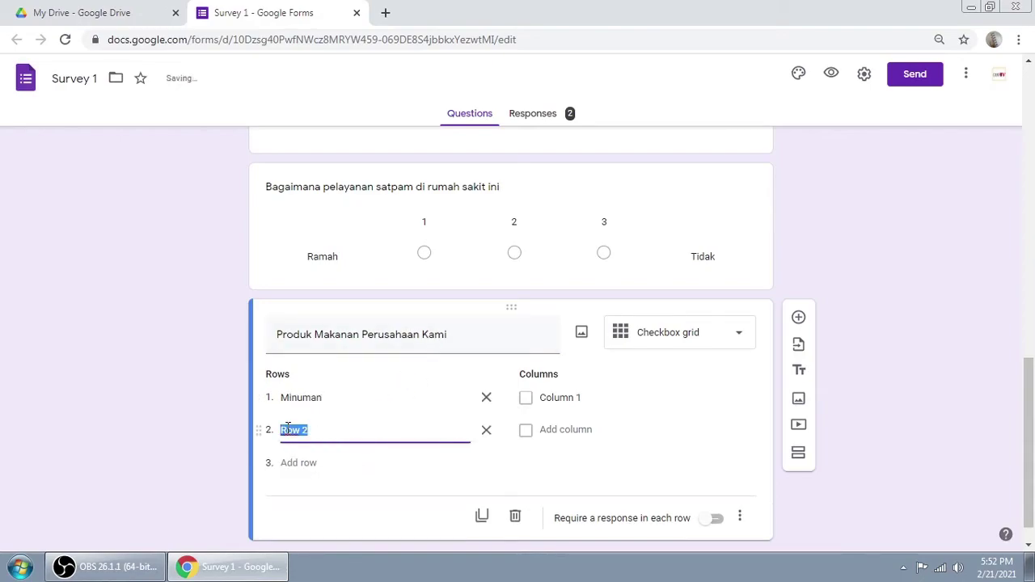
type("Wafer")
left_click(315, 461)
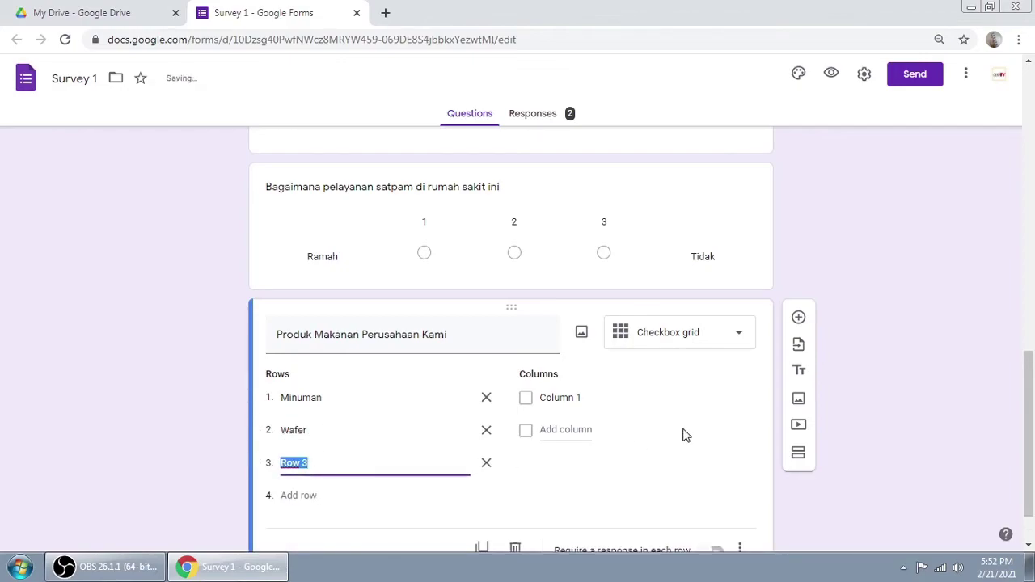
type("Perme")
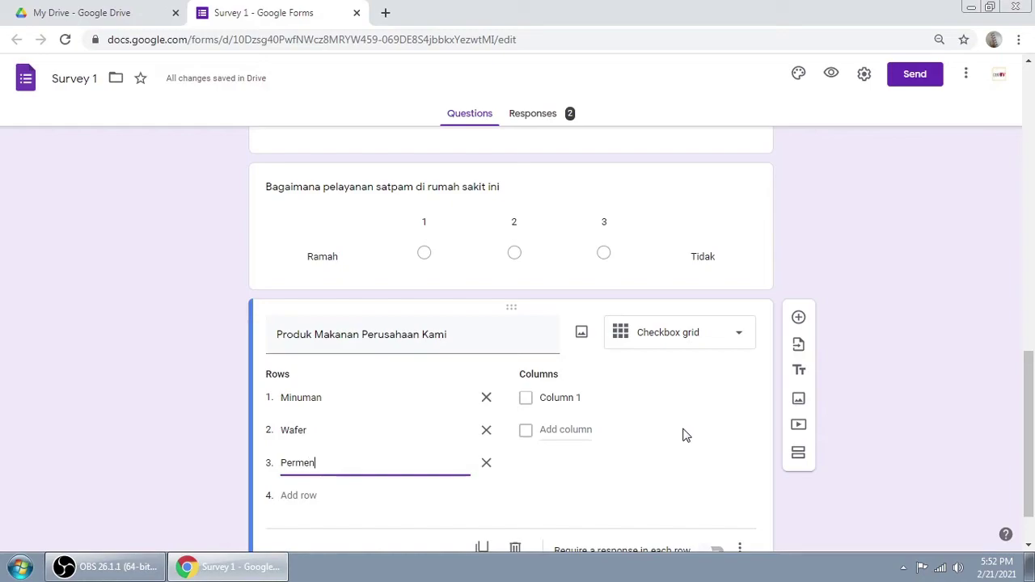
type("n")
Step: Name the grid columns Rasa jeruk, Rasa Strawberry and Rasa Nanas
scroll(632, 387, "down", 1)
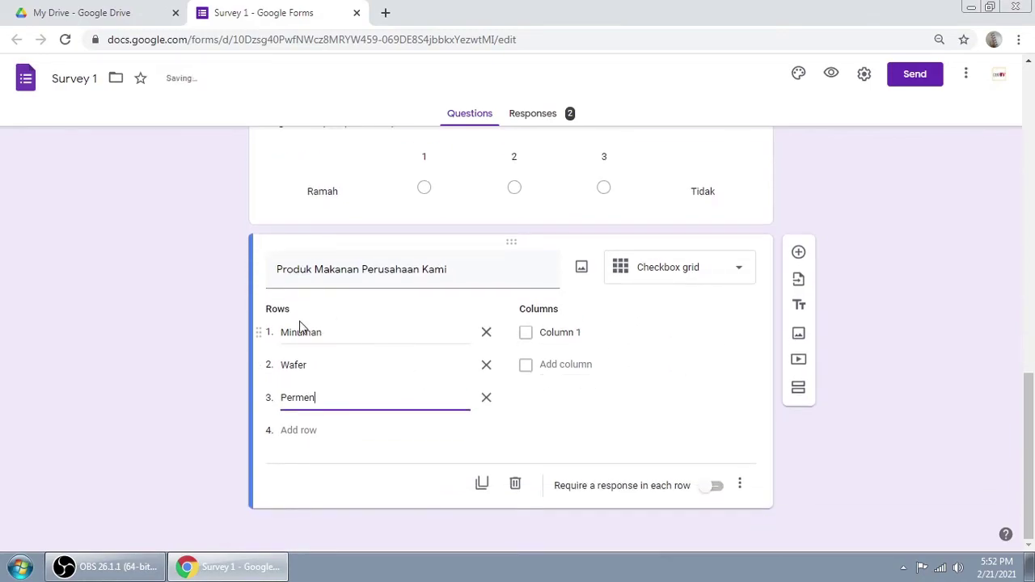
left_click(554, 333)
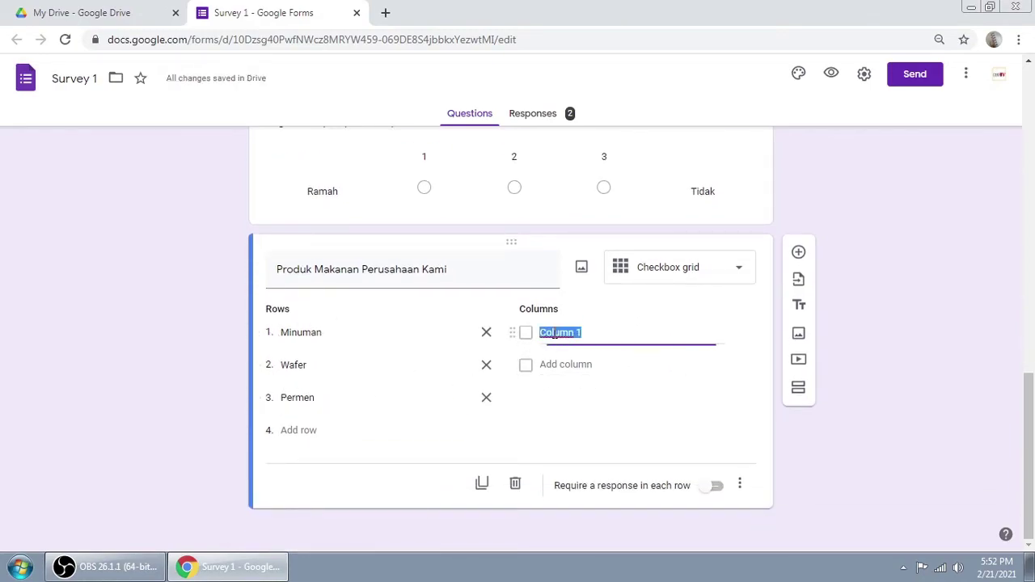
type("Rasa jeruk")
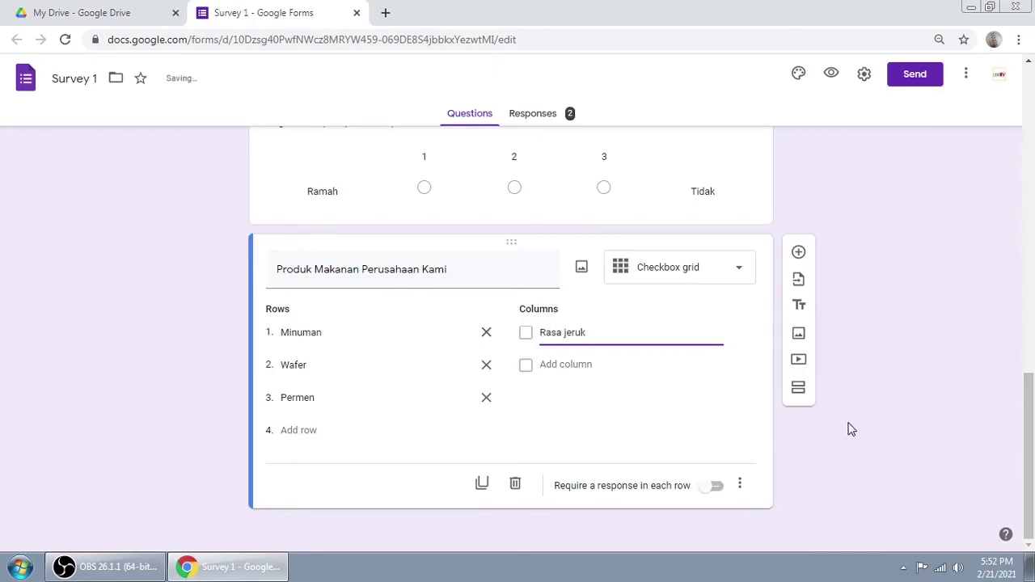
left_click(569, 365)
type("Rasa Str")
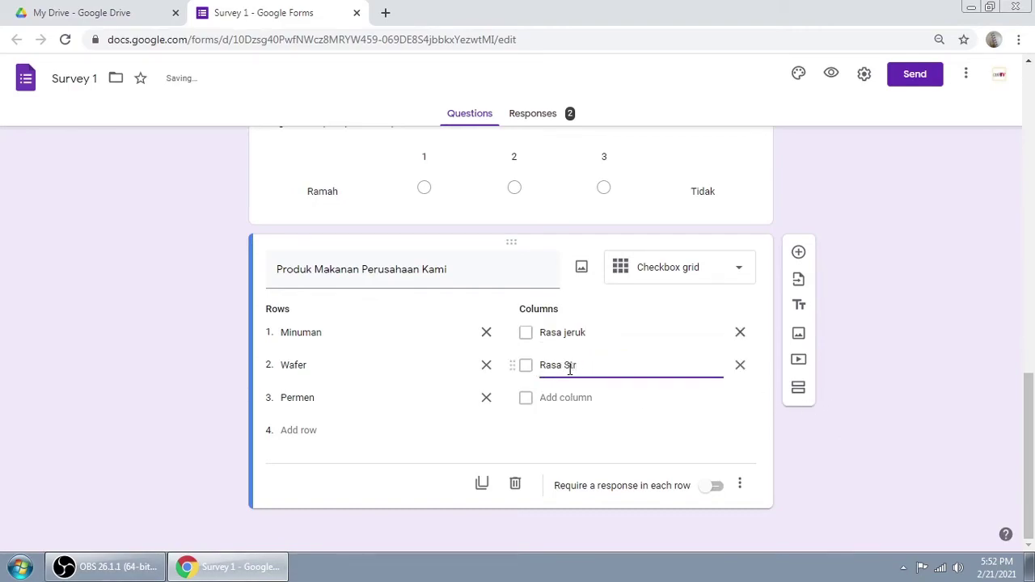
type("awbery")
left_click(557, 398)
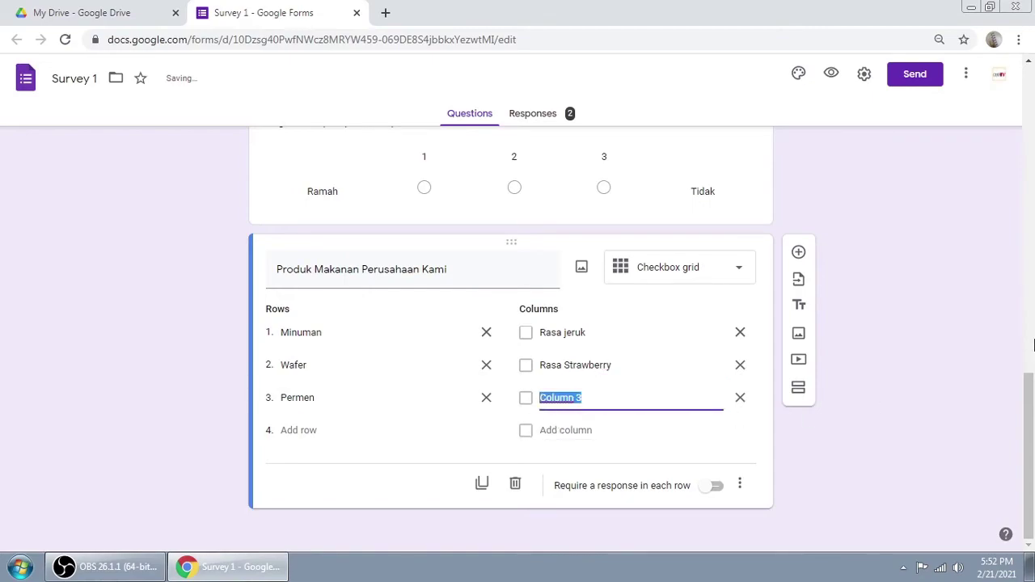
type("Rasa Nanas")
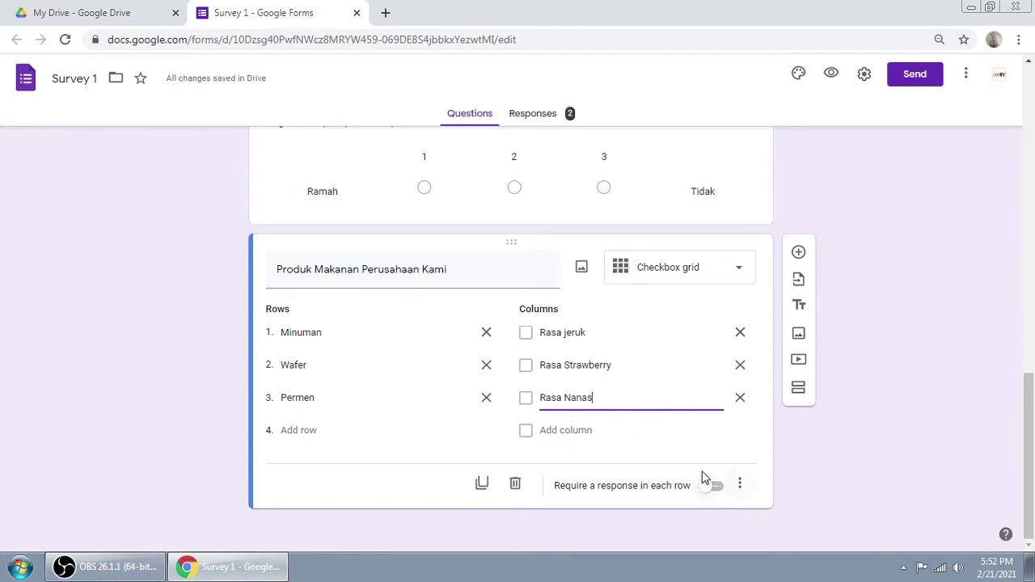
Step: Preview the form, enter a name, gender Laki-laki and age 23, then go to section two
left_click(831, 74)
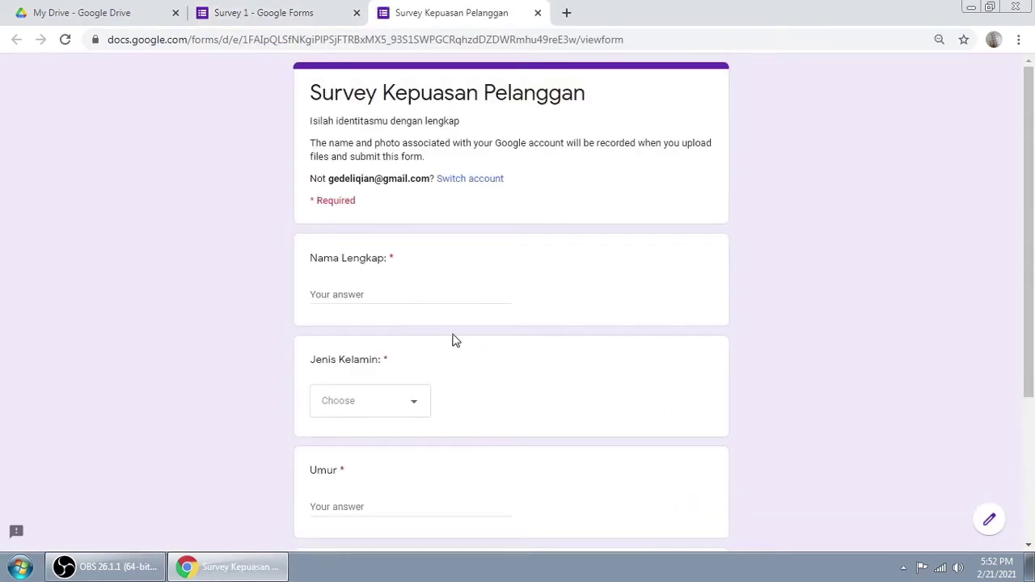
left_click(372, 288)
type("rudi")
scroll(501, 270, "down", 2)
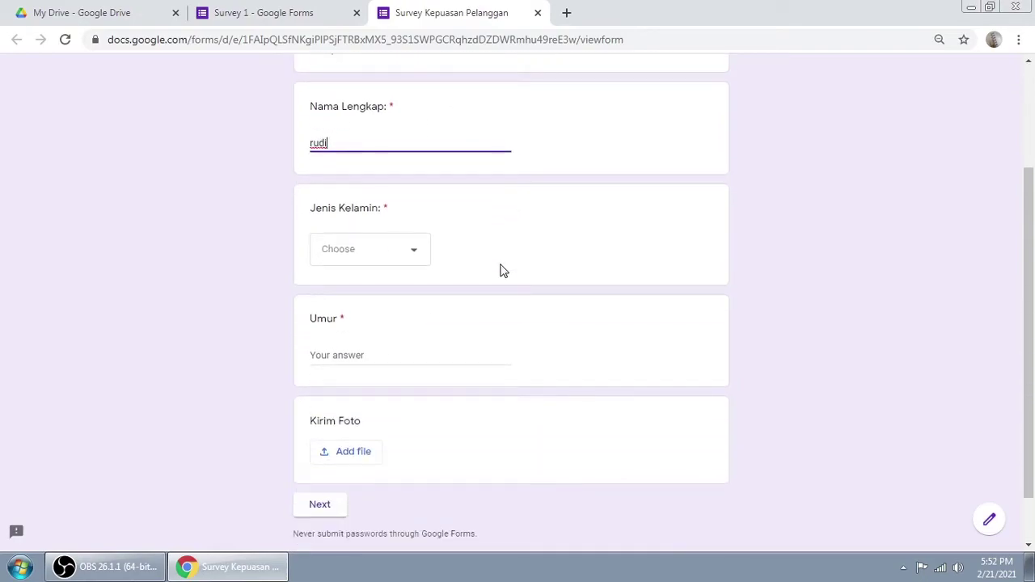
left_click(420, 259)
left_click(363, 294)
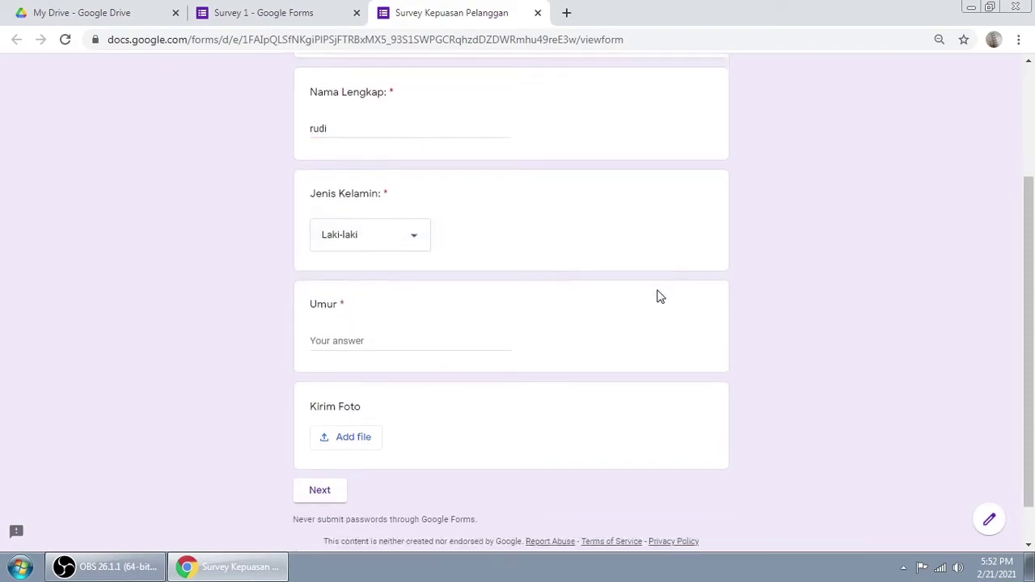
scroll(526, 295, "down", 1)
left_click(404, 287)
type("23")
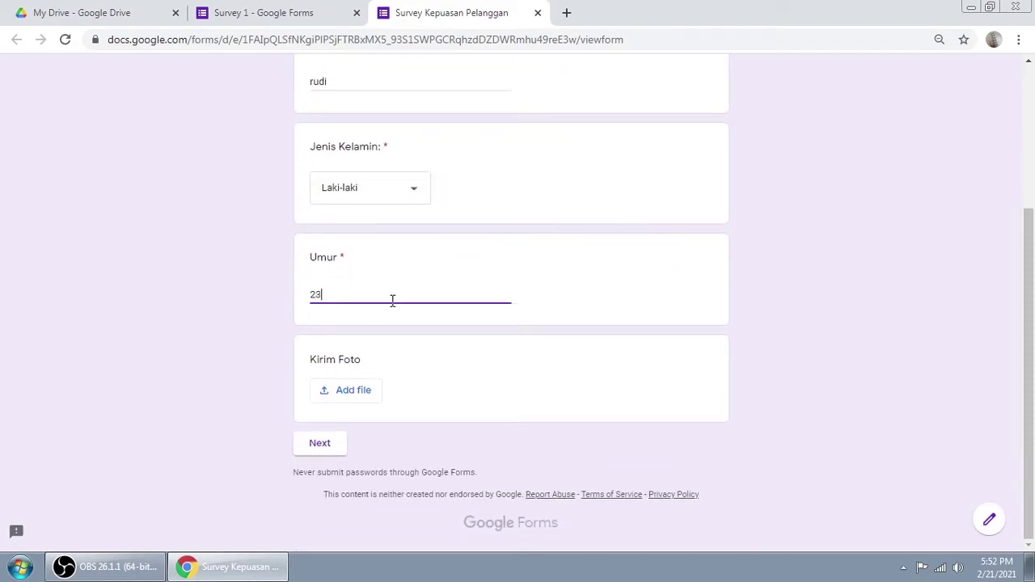
left_click(324, 443)
Step: Rate employee friendliness 5 and the security guard service 2
scroll(662, 280, "down", 4)
scroll(663, 280, "up", 2)
scroll(665, 279, "down", 2)
scroll(665, 280, "up", 2)
left_click(604, 233)
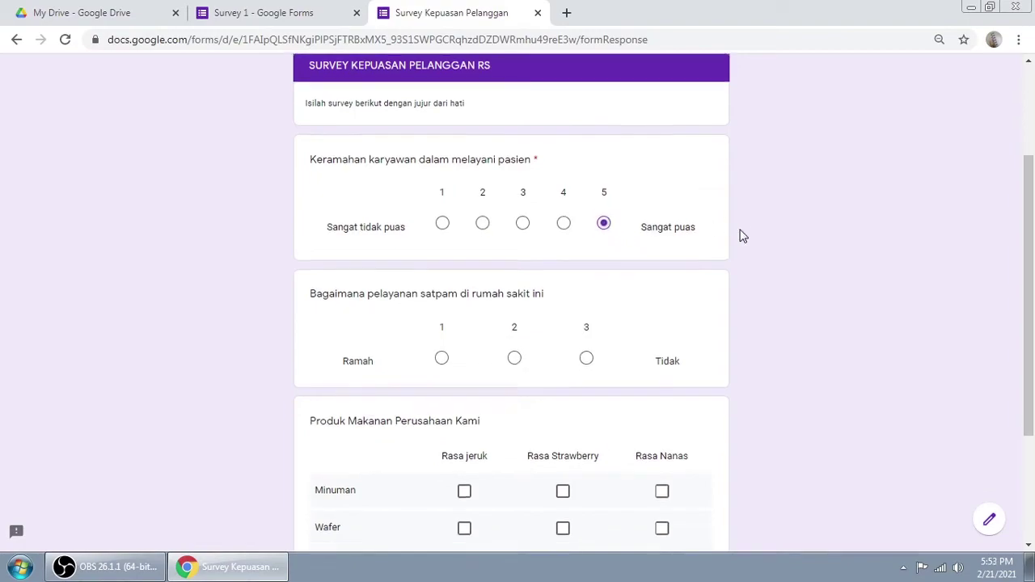
scroll(739, 234, "down", 2)
left_click(514, 215)
scroll(776, 269, "down", 1)
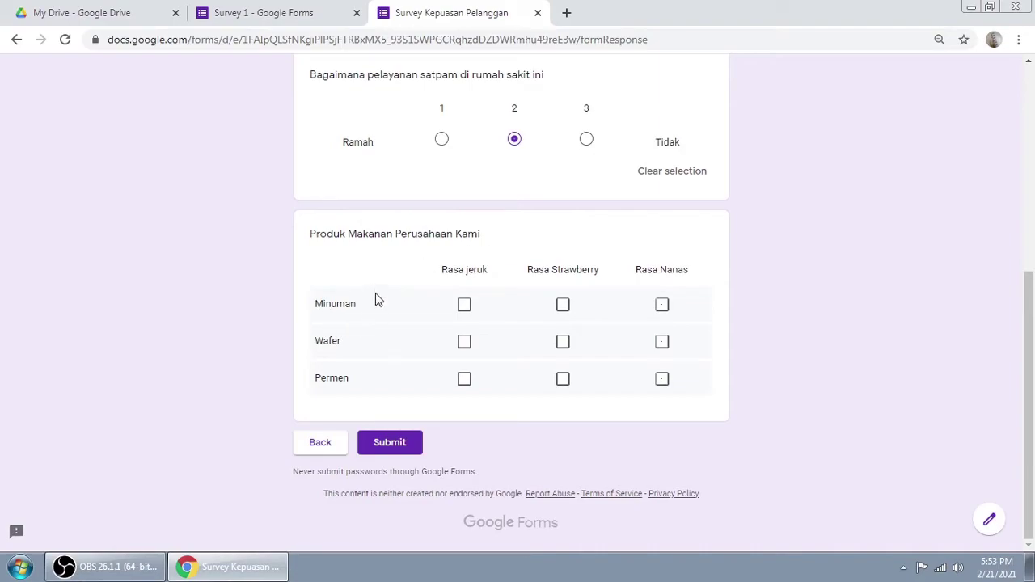
Step: Tick Minuman: Rasa jeruk, Wafer: Rasa Nanas, Permen: all three flavours, then submit and close the preview
left_click(466, 306)
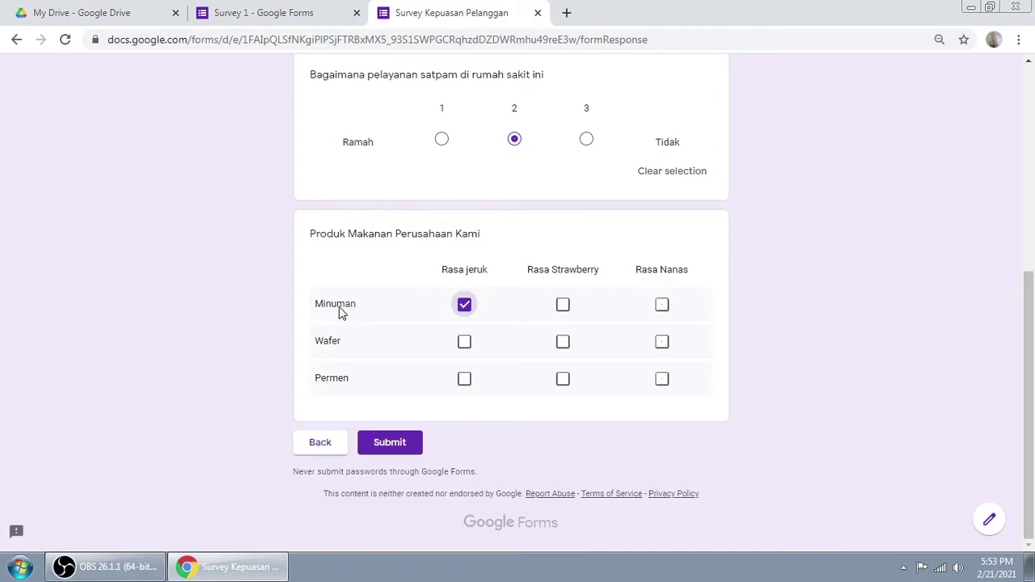
left_click(563, 307)
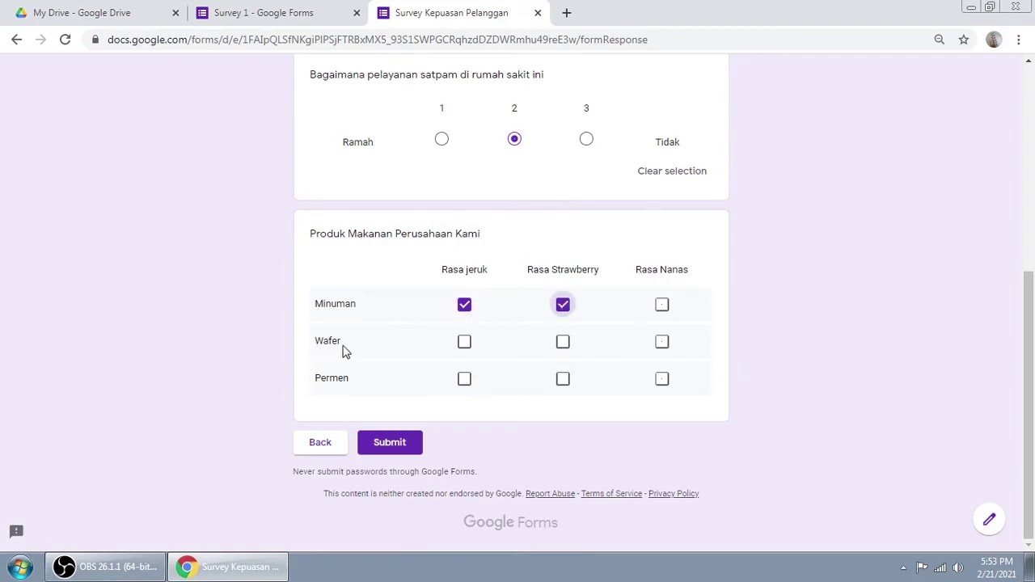
left_click(663, 347)
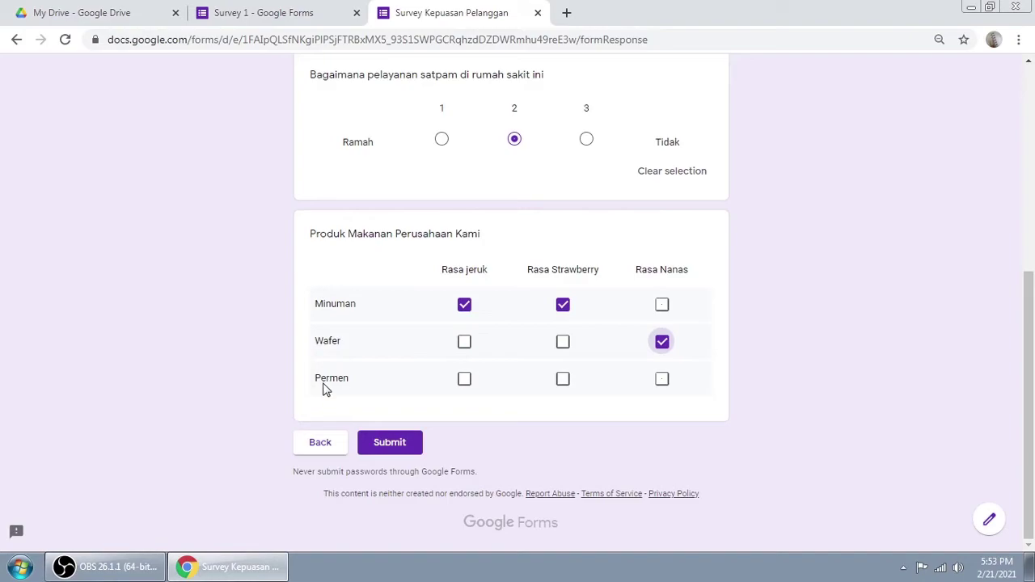
left_click(468, 383)
left_click(563, 382)
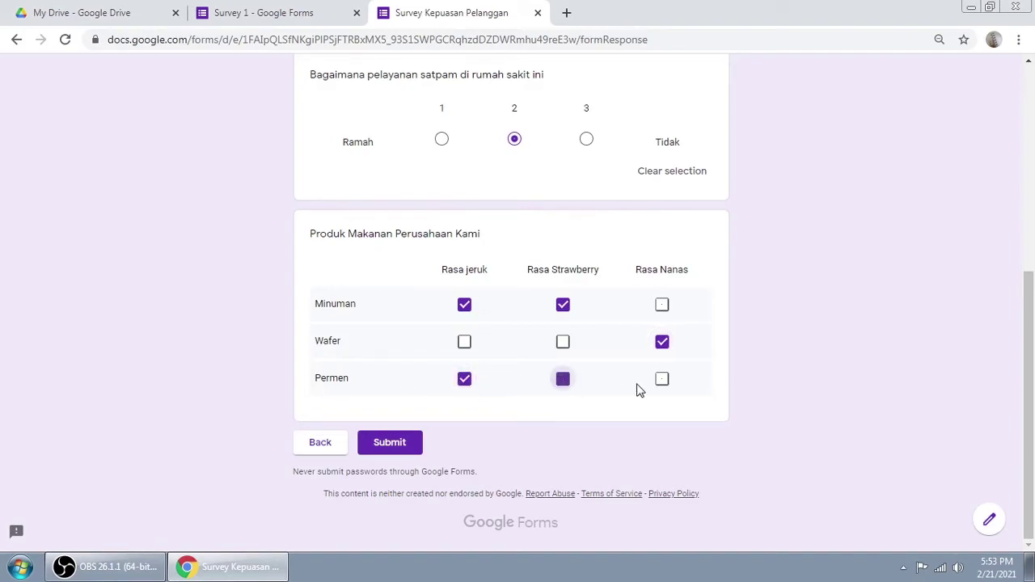
left_click(662, 381)
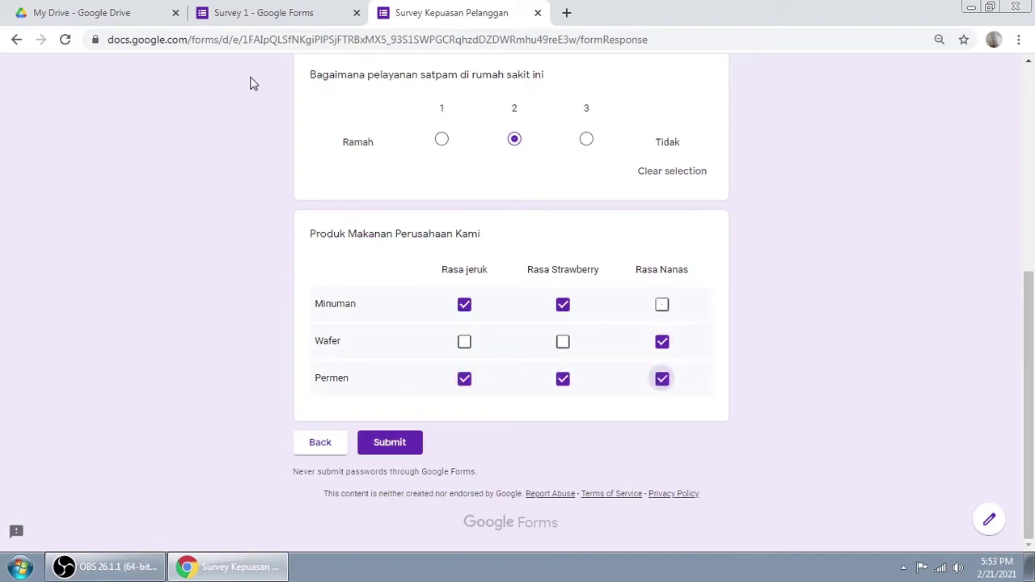
left_click(273, 19)
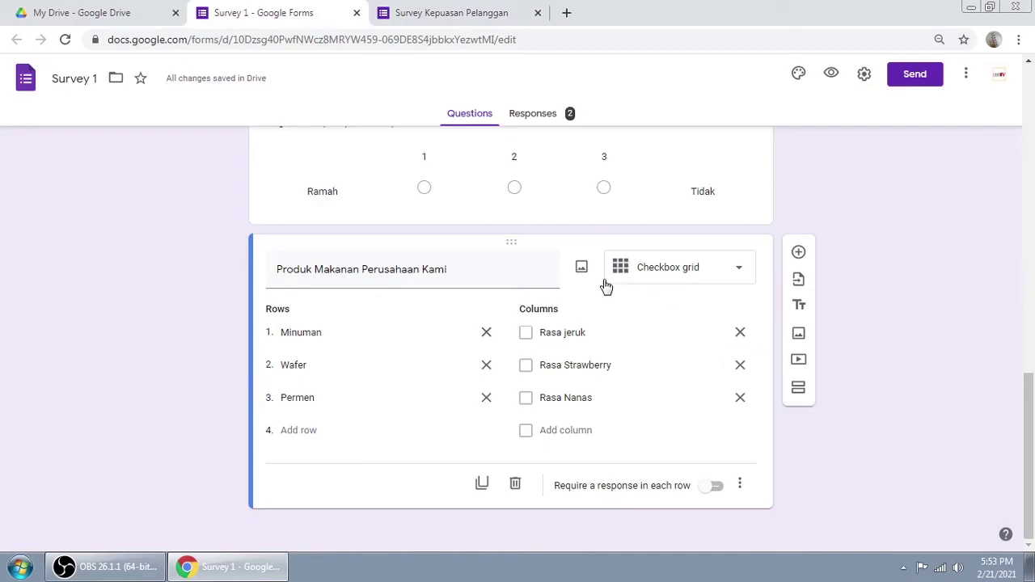
left_click(485, 14)
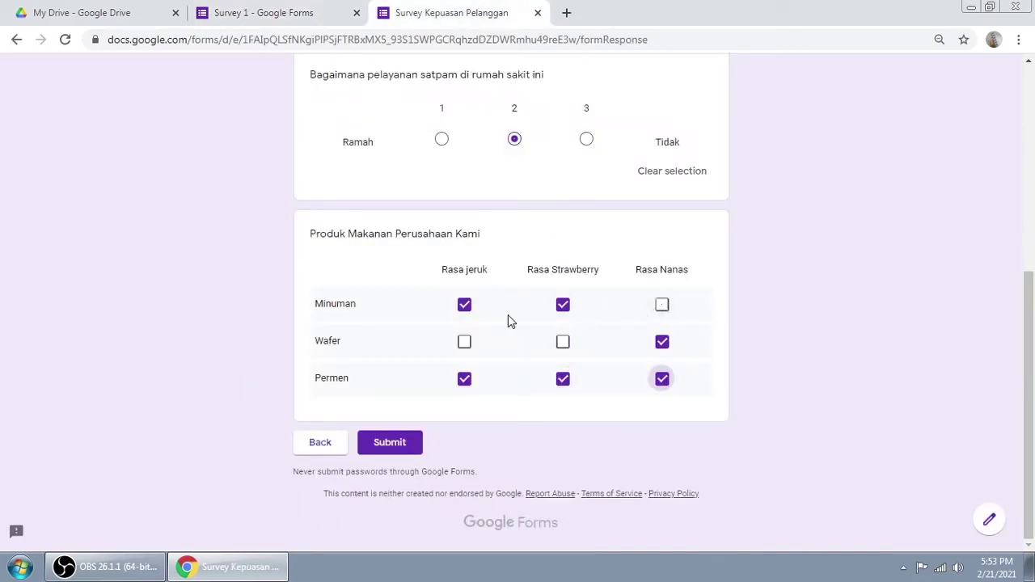
left_click(563, 308)
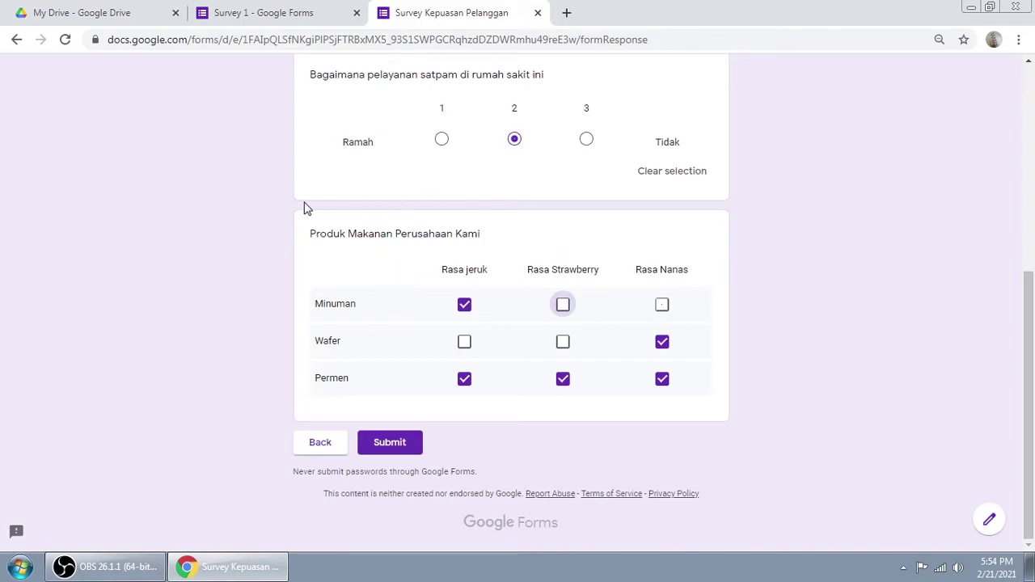
left_click(388, 445)
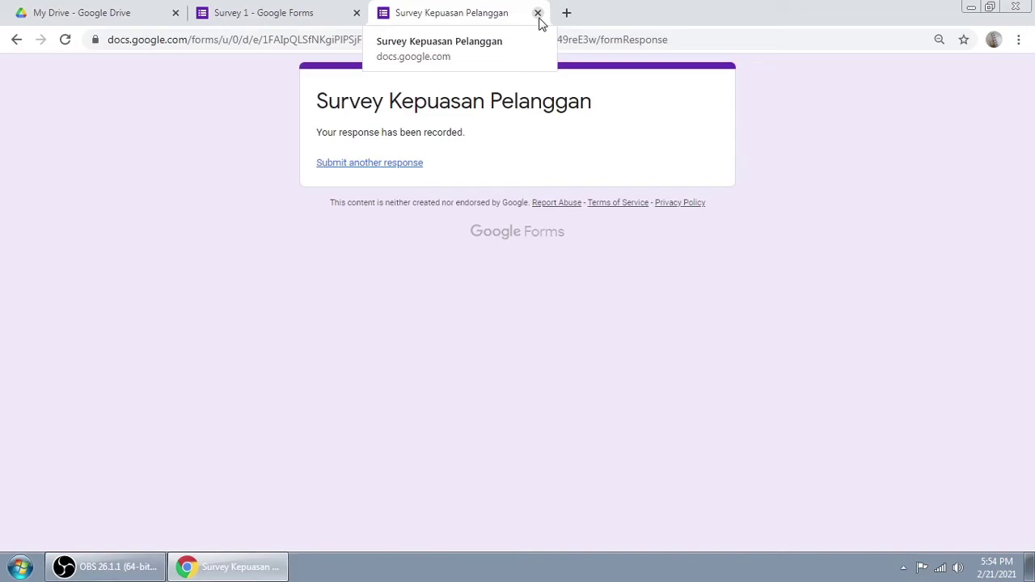
left_click(538, 14)
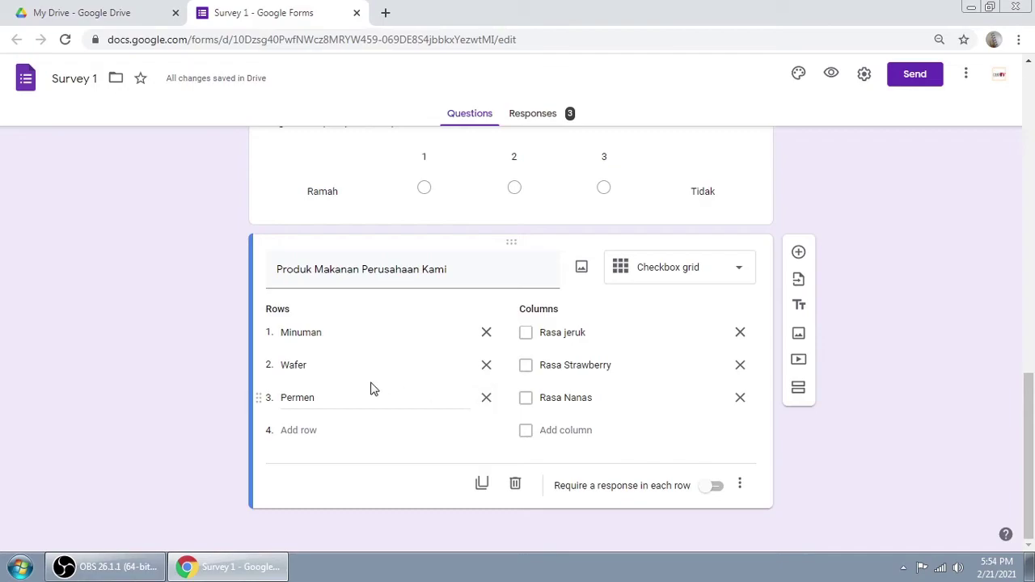
Step: Add a new question below the checkbox grid as a Multiple choice grid
left_click(649, 277)
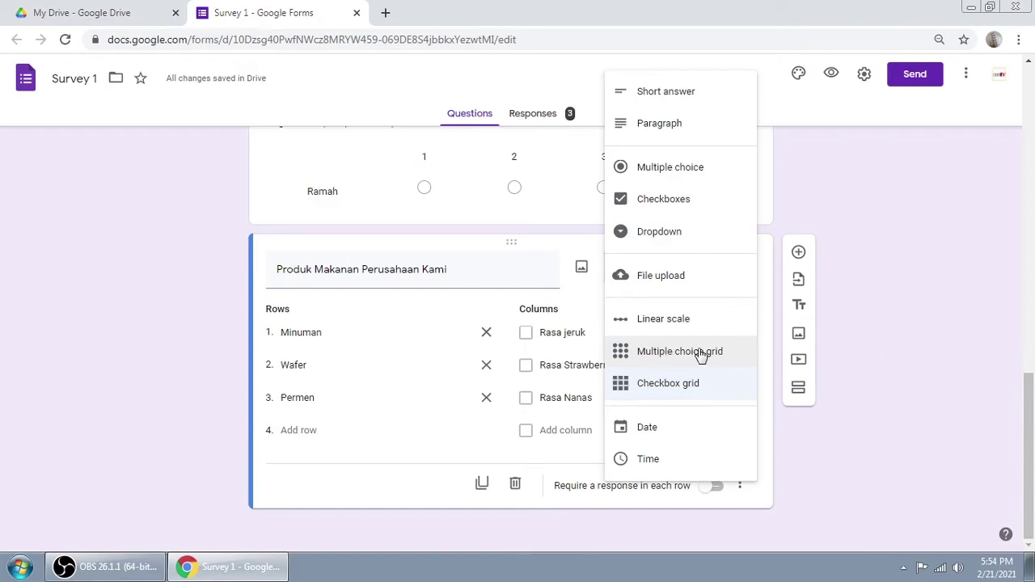
left_click(912, 340)
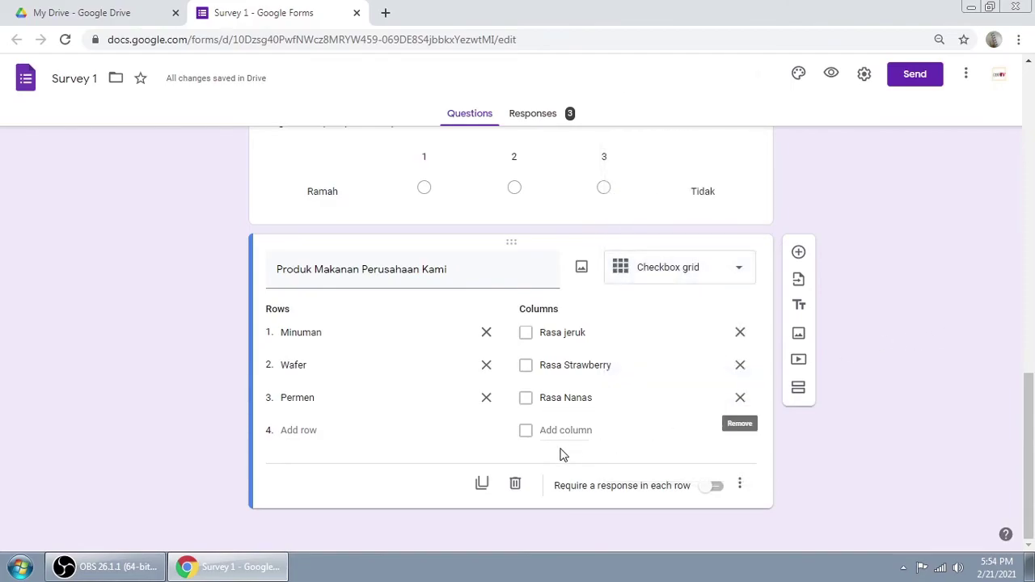
left_click(797, 253)
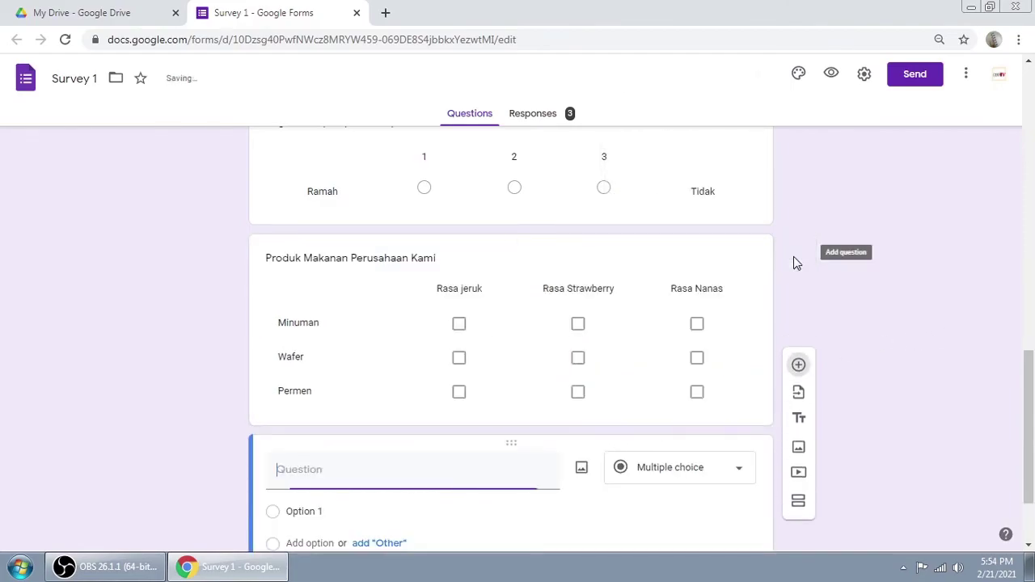
left_click(687, 356)
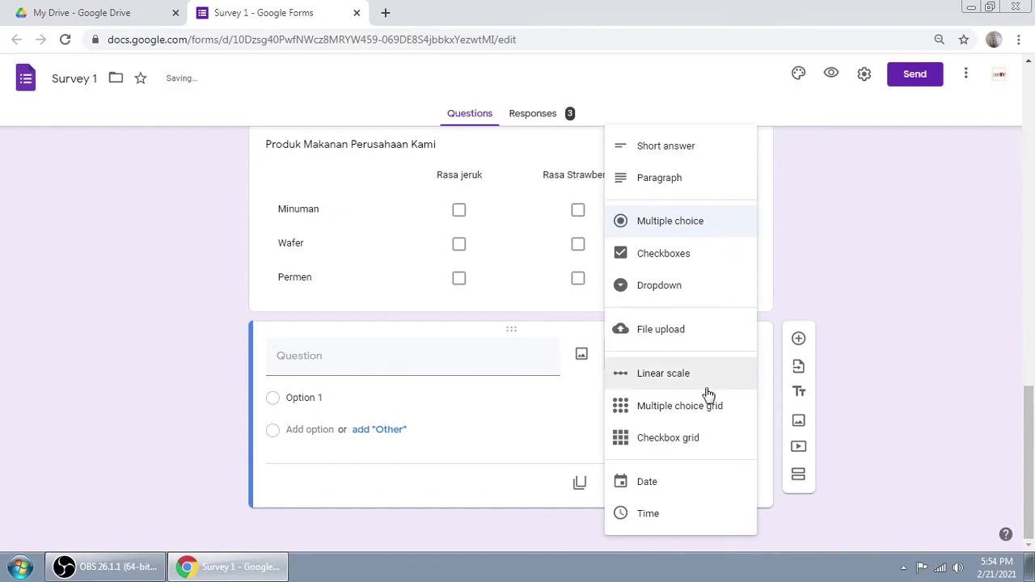
left_click(681, 409)
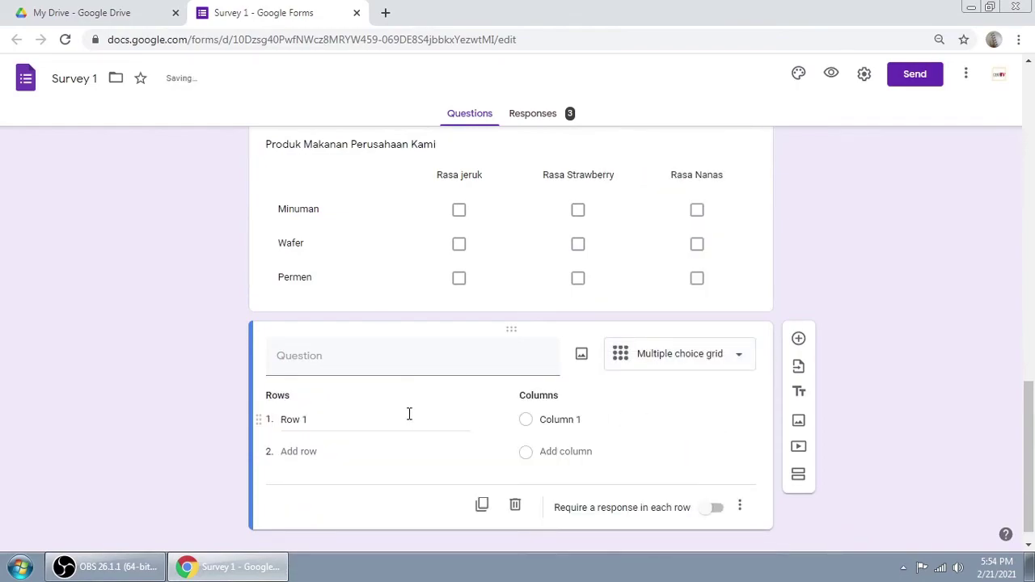
Step: Title the grid 'Kesukaan / hobi' with rows Jalan-jalan and Memancing
left_click(350, 363)
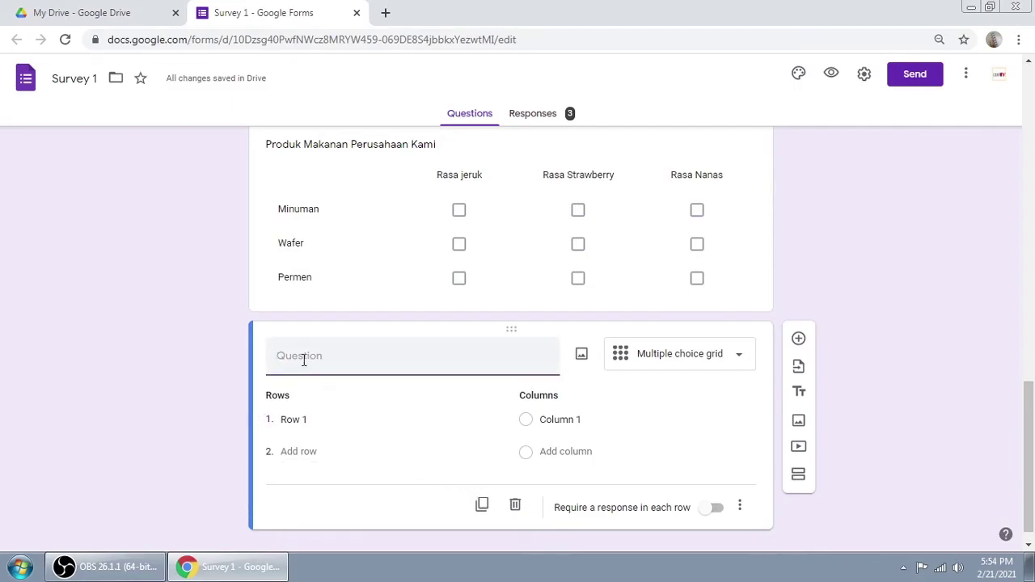
type("Kesukaan ")
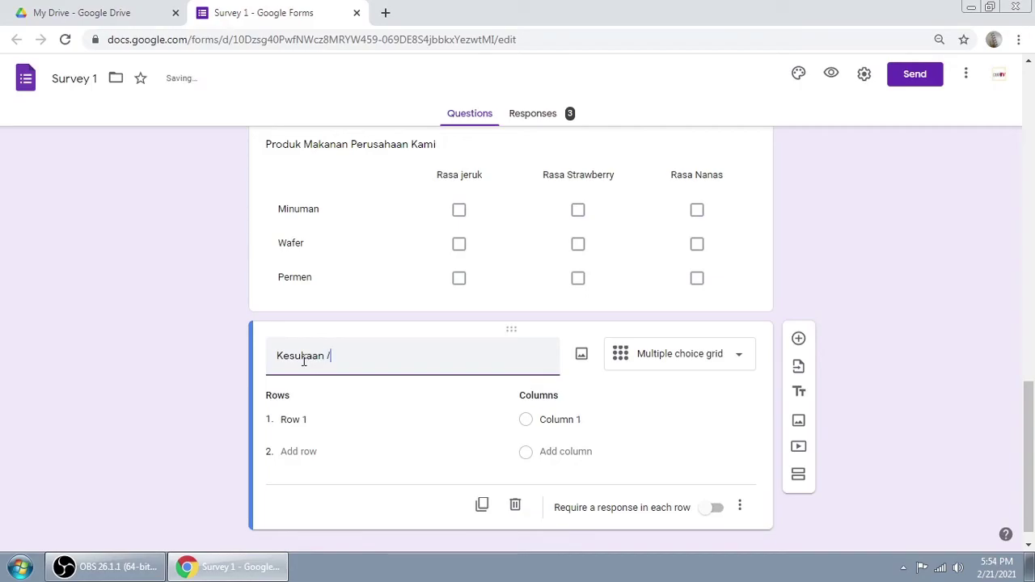
type("/ hobi")
left_click(307, 420)
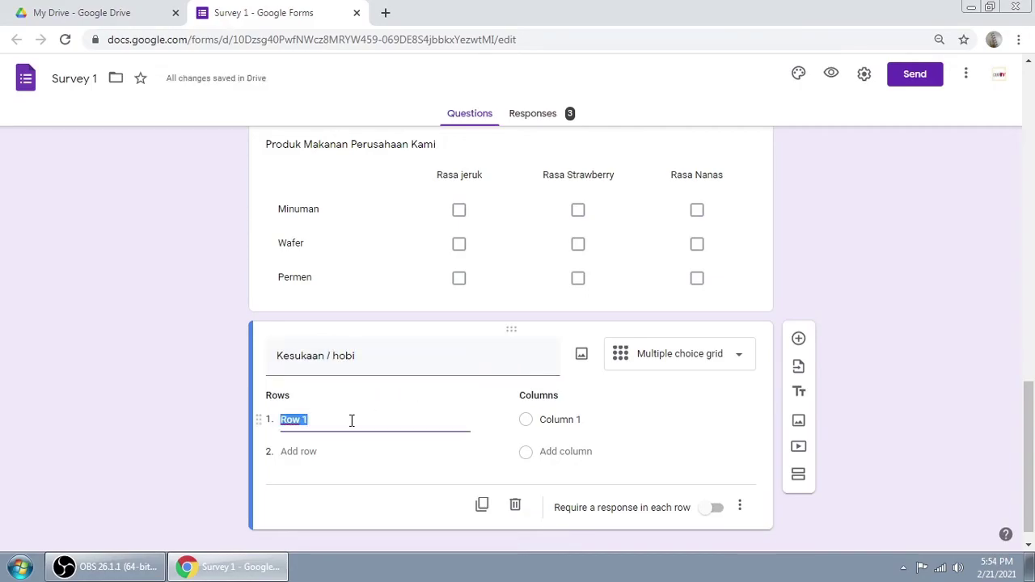
type("Jalan")
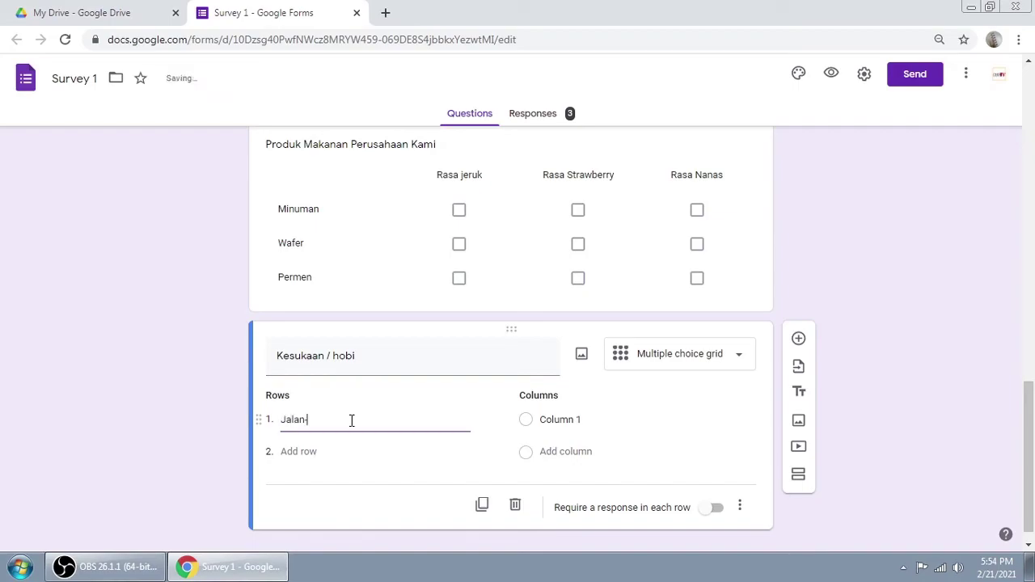
type("-jalan")
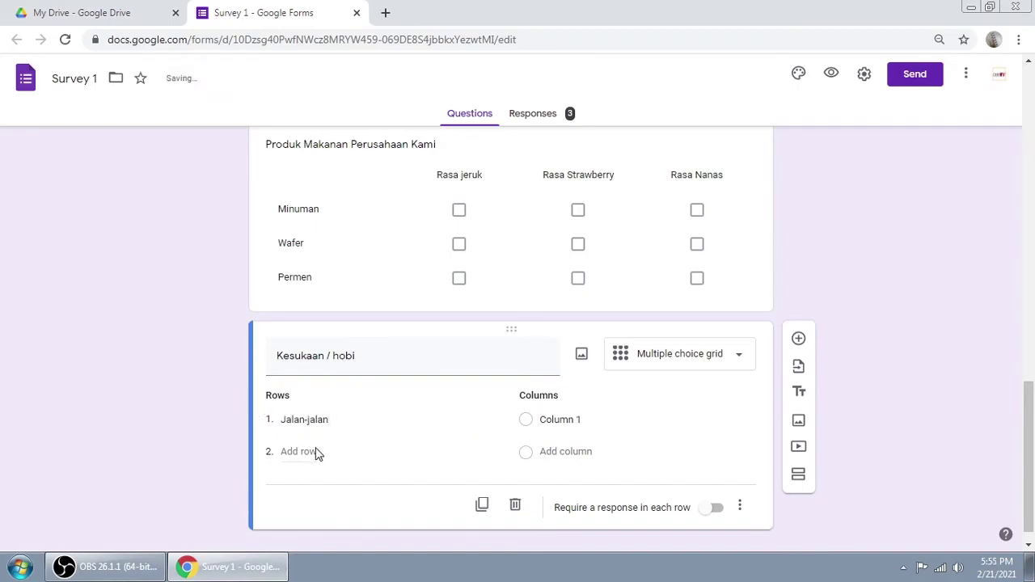
left_click(318, 452)
type("Memancing")
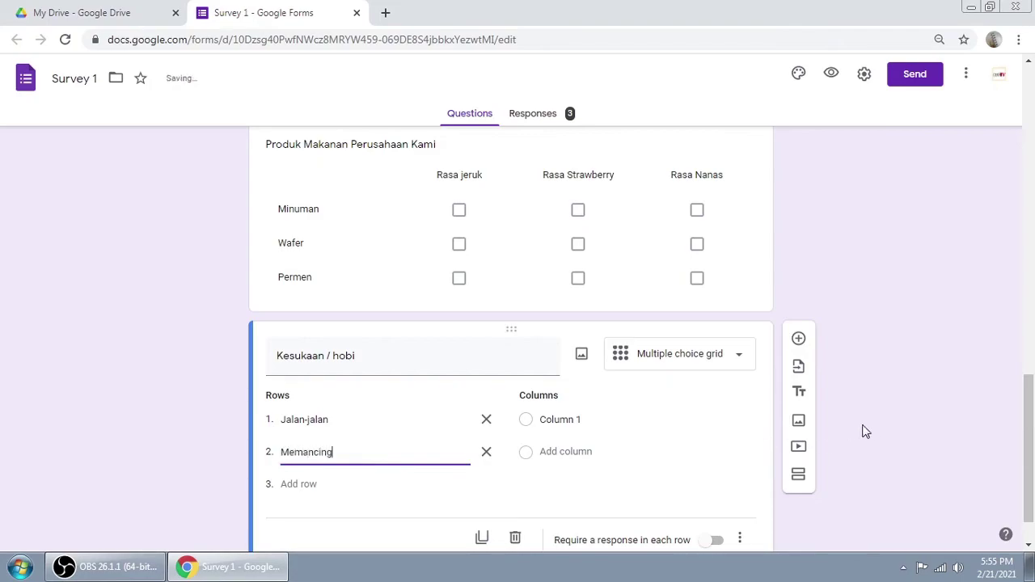
Step: Name the grid columns Sendiri and bersama-sama, then preview the form
left_click(593, 419)
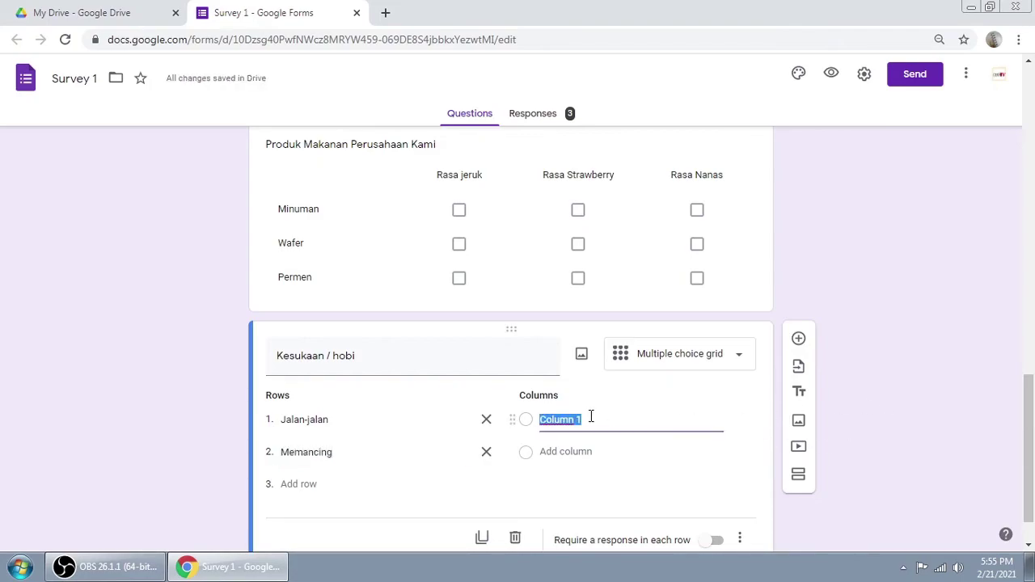
type("Sendiri")
left_click(566, 451)
type("bersama-sama")
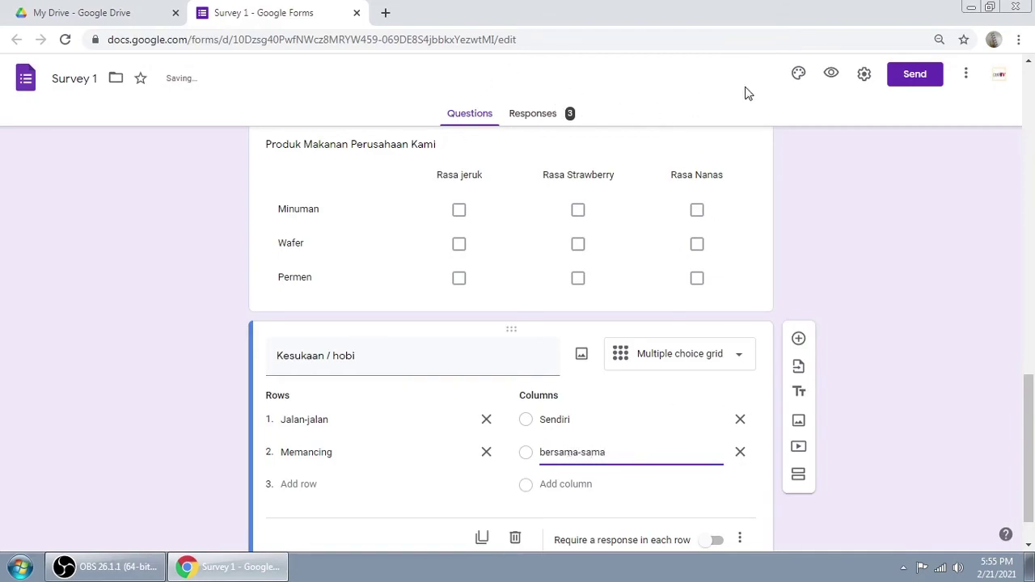
left_click(833, 74)
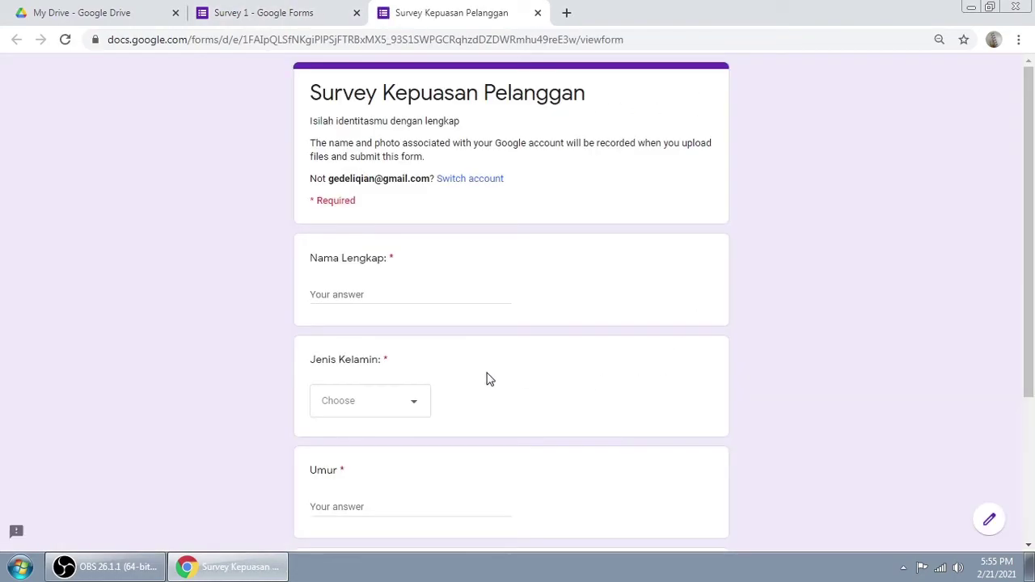
Step: Enter a name, gender Laki-laki and age 23, then go to the second section
left_click(349, 289)
type("na")
key("BackSpace")
type("ru")
left_click(360, 414)
left_click(361, 450)
scroll(465, 373, "down", 2)
left_click(359, 349)
type("we")
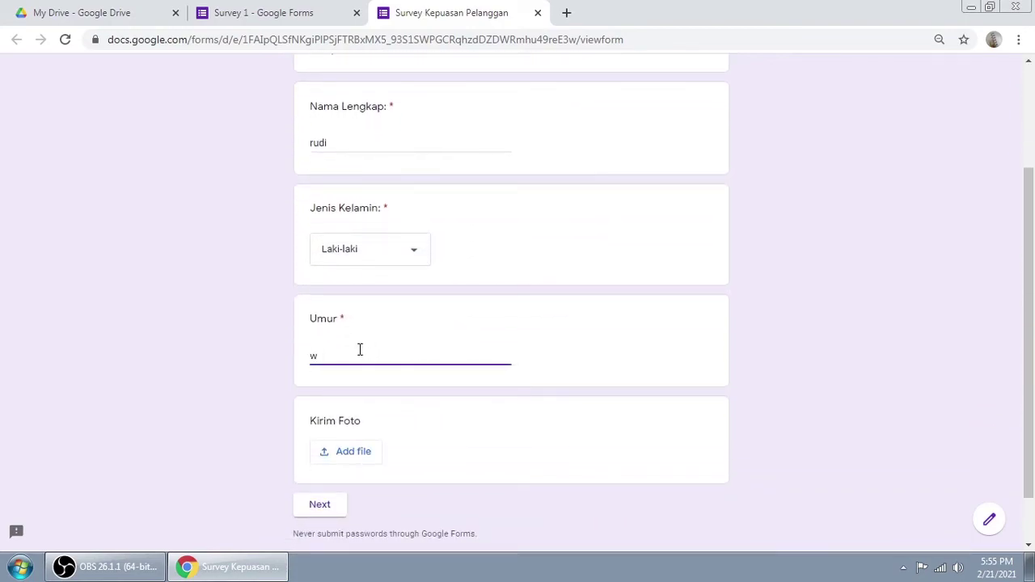
left_click(327, 507)
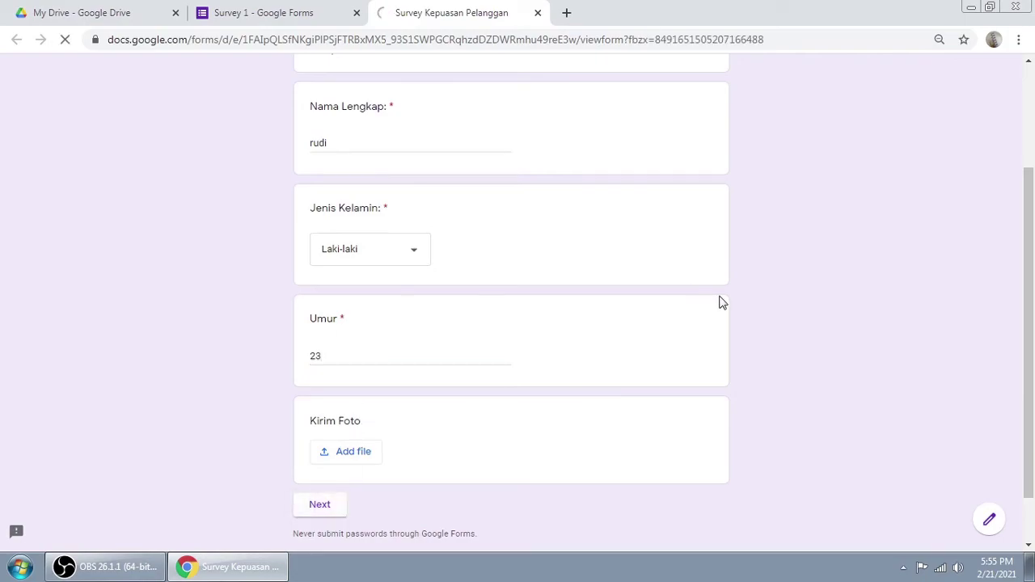
Step: Rate friendliness 5 and security 2; tick Minuman jeruk, Wafer Strawberry and Nanas, Permen jeruk
scroll(724, 294, "down", 3)
left_click(603, 156)
left_click(514, 291)
scroll(652, 270, "down", 2)
left_click(464, 306)
left_click(562, 343)
left_click(661, 346)
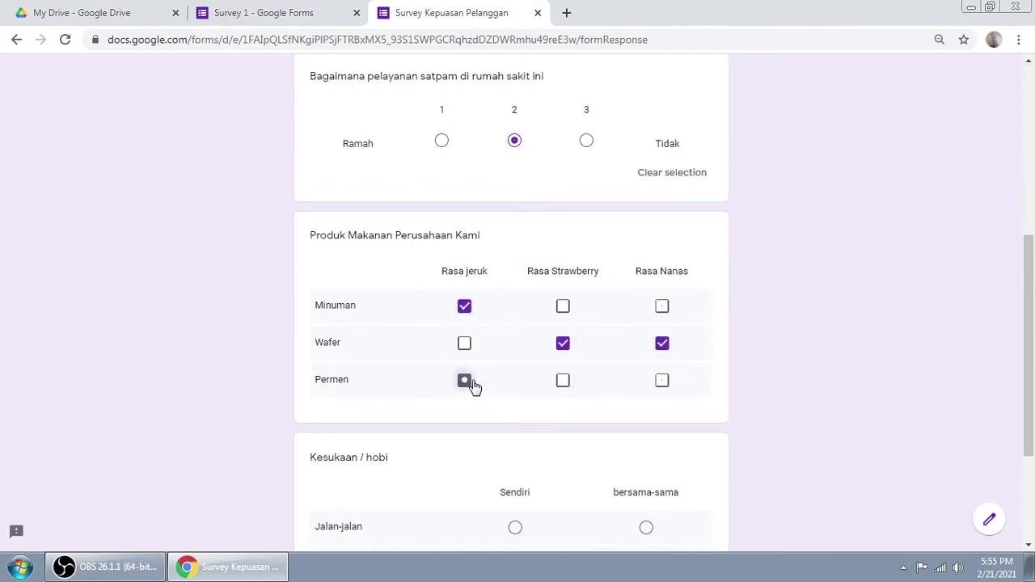
left_click(466, 381)
scroll(638, 314, "down", 3)
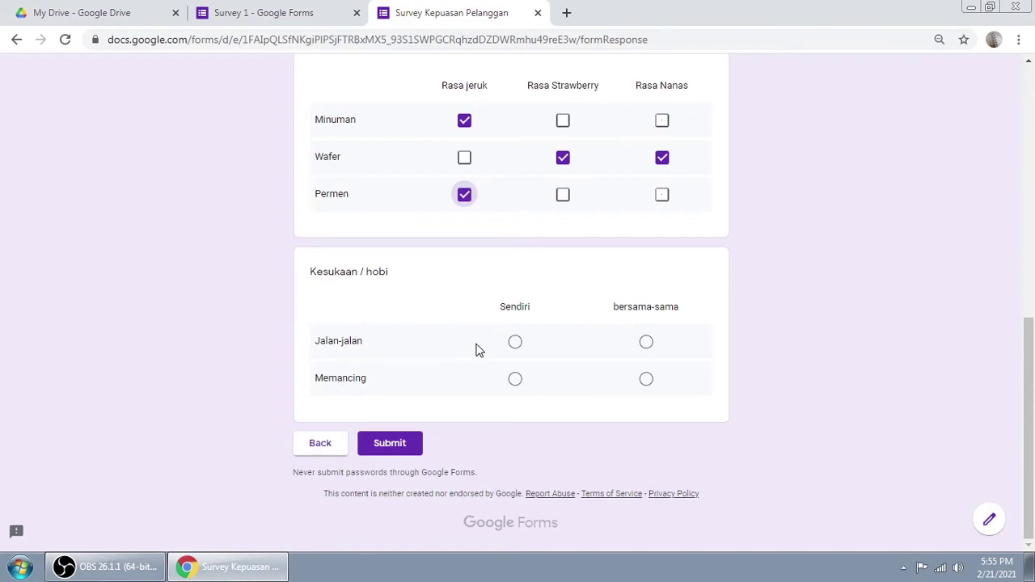
Step: Choose Sendiri for Jalan-jalan and bersama-sama for Memancing, confirming the Multiple choice grid type in the editor
left_click(515, 345)
left_click(646, 344)
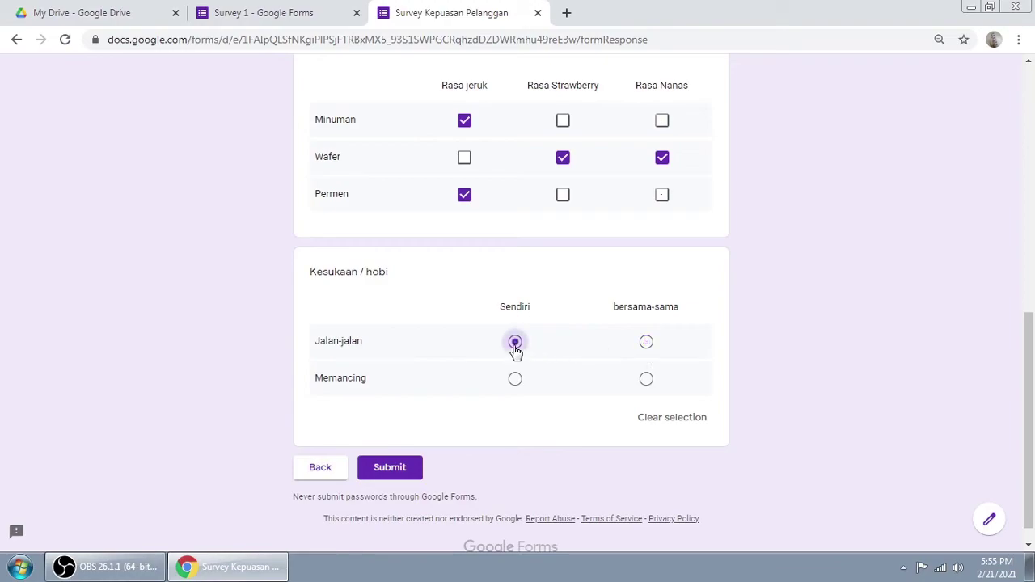
left_click(646, 380)
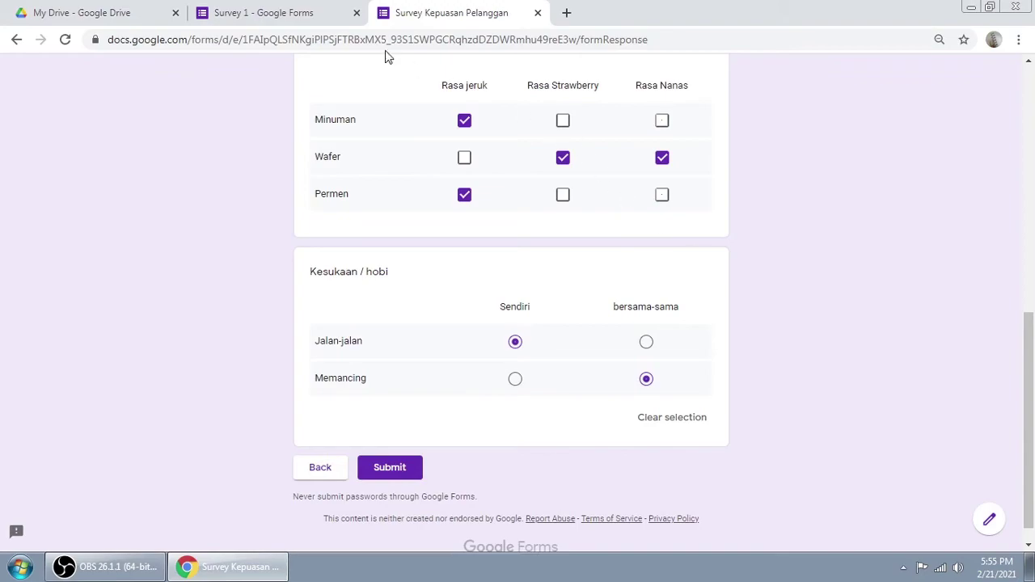
left_click(263, 13)
left_click(709, 360)
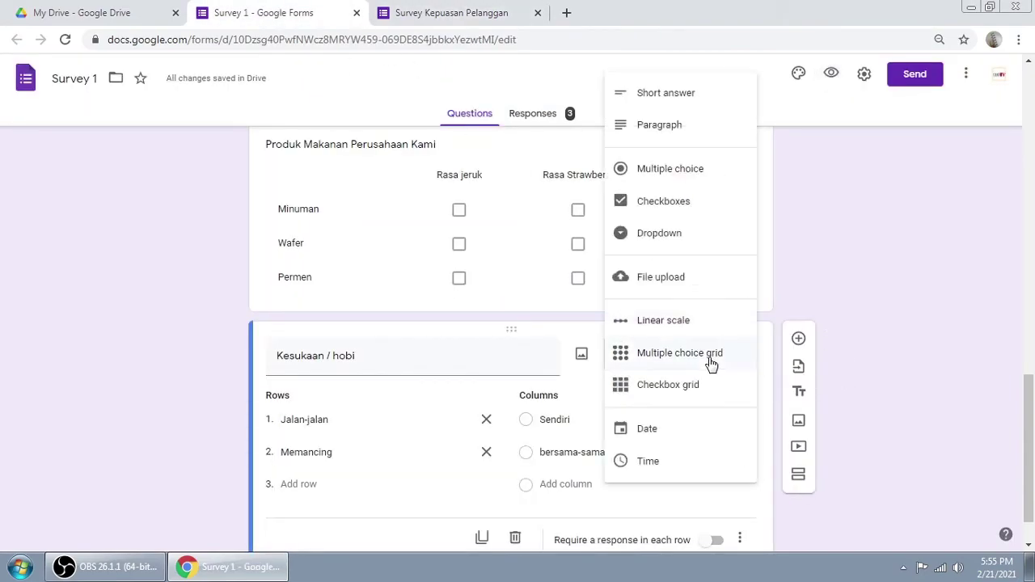
left_click(830, 321)
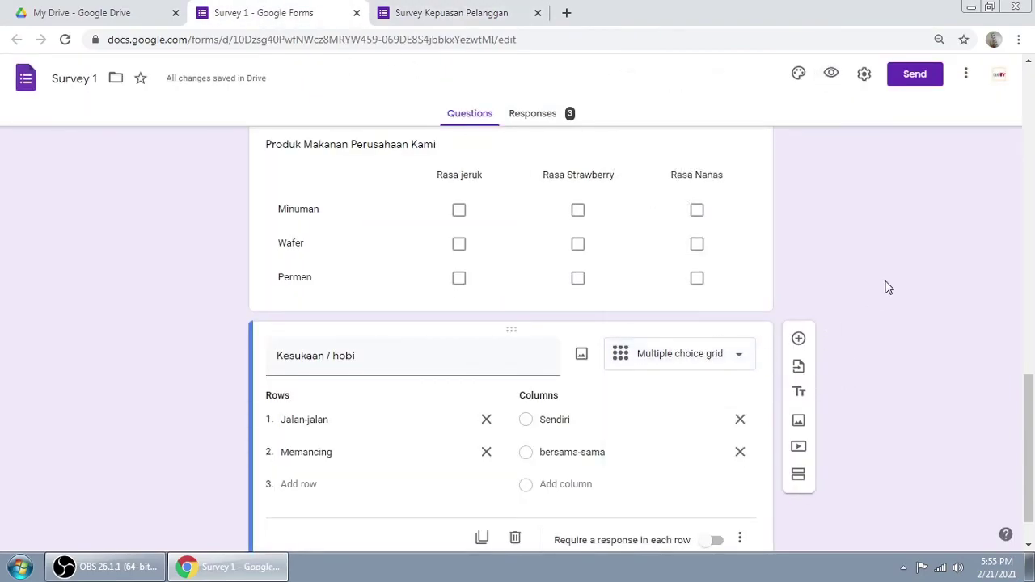
left_click(704, 362)
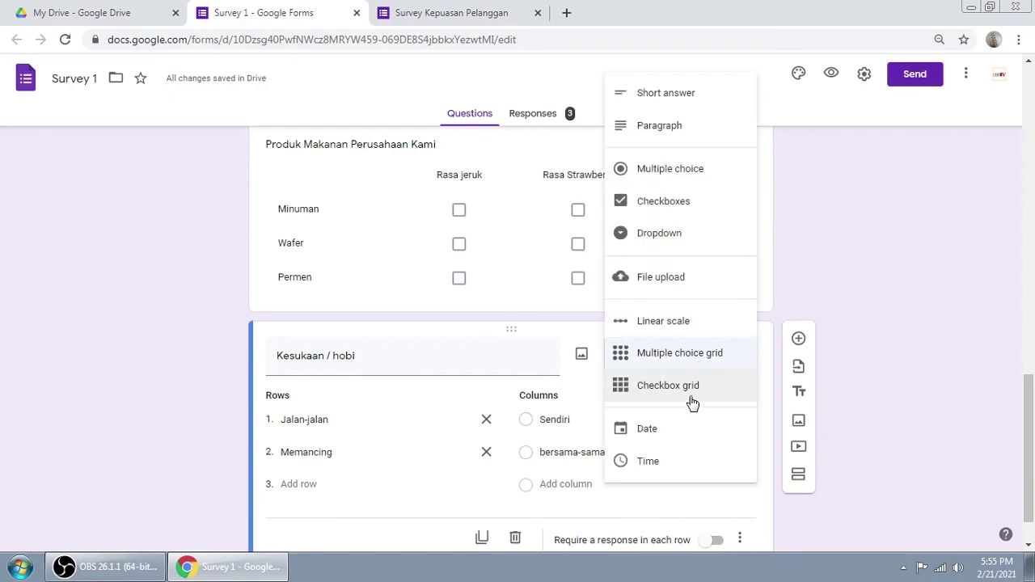
left_click(779, 342)
Step: Submit the test response and close the preview
left_click(451, 12)
scroll(617, 324, "up", 2)
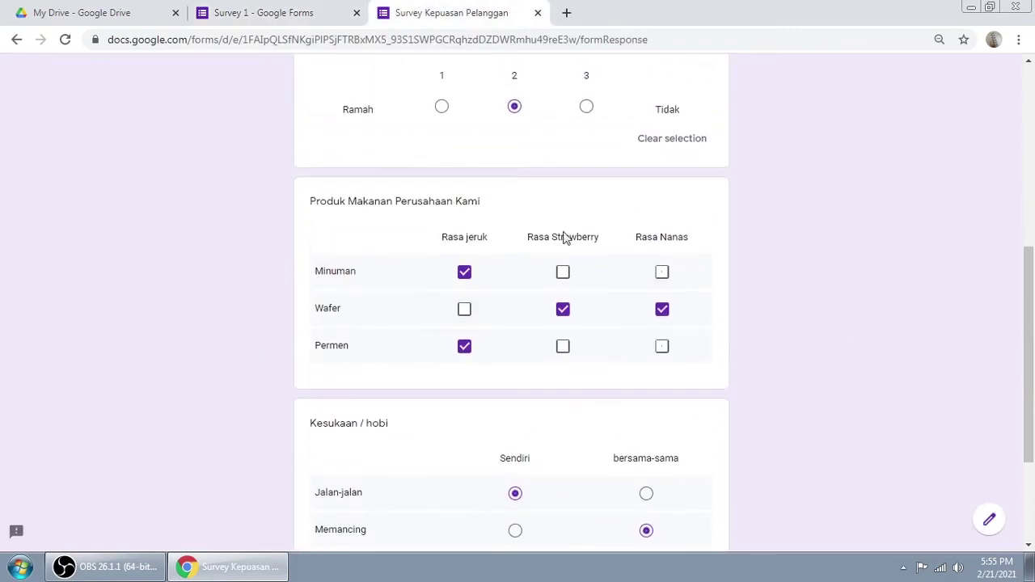
scroll(623, 315, "down", 2)
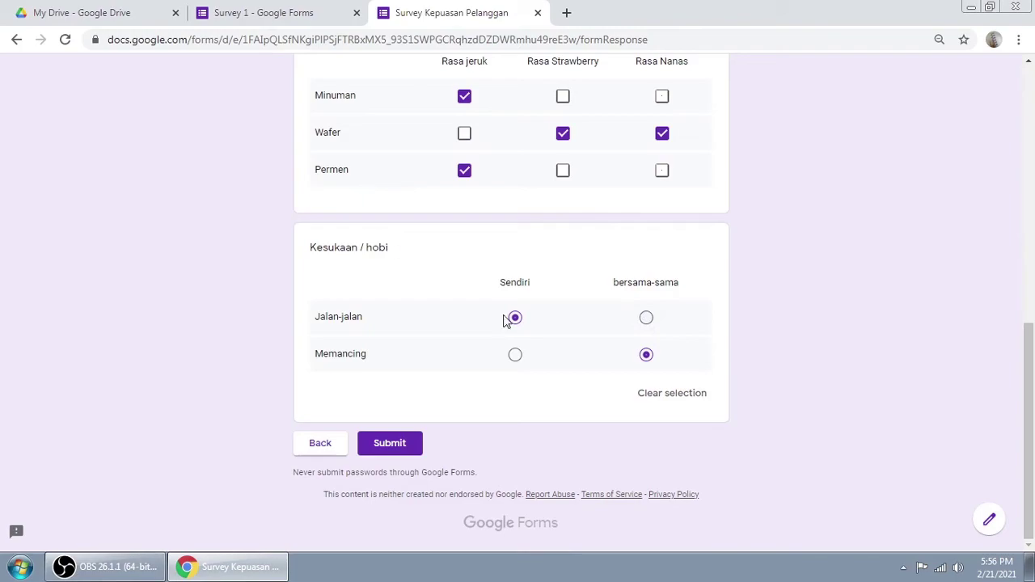
left_click(416, 433)
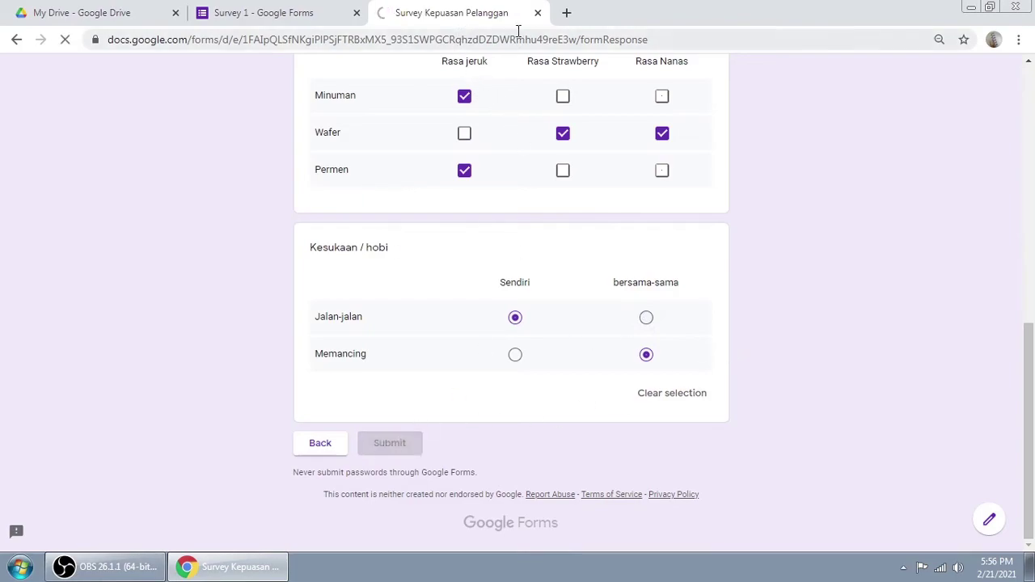
left_click(538, 13)
left_click(538, 14)
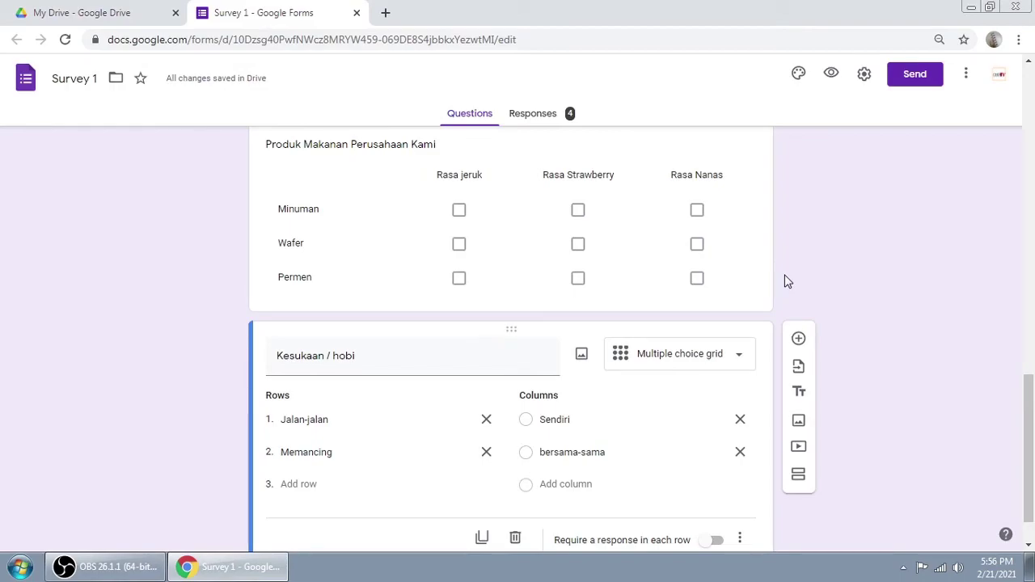
Step: Confirm Nama Lengkap remains Short answer, then bring up the Send form dialog
scroll(784, 279, "up", 9)
scroll(755, 291, "down", 3)
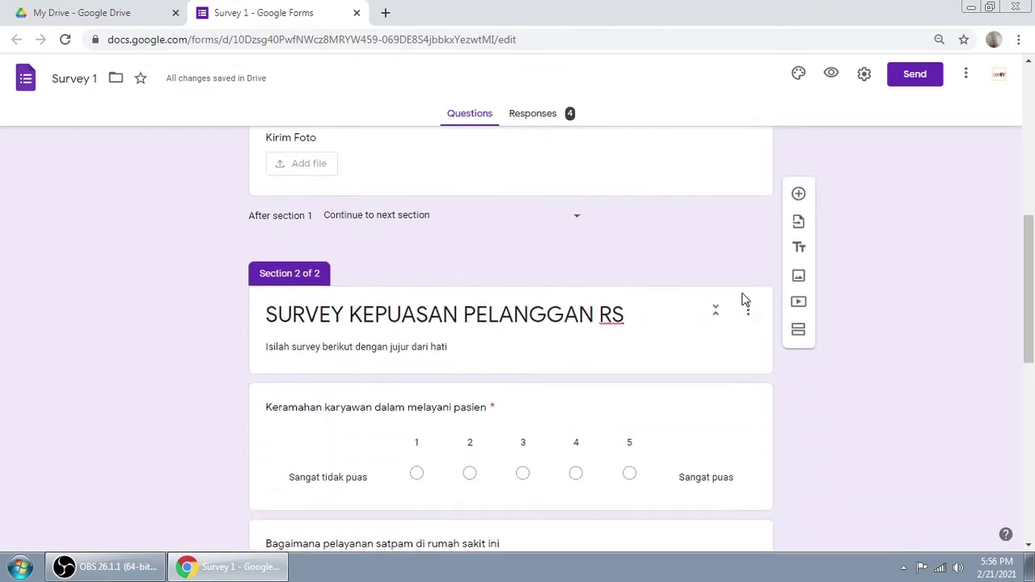
scroll(744, 299, "up", 6)
left_click(625, 300)
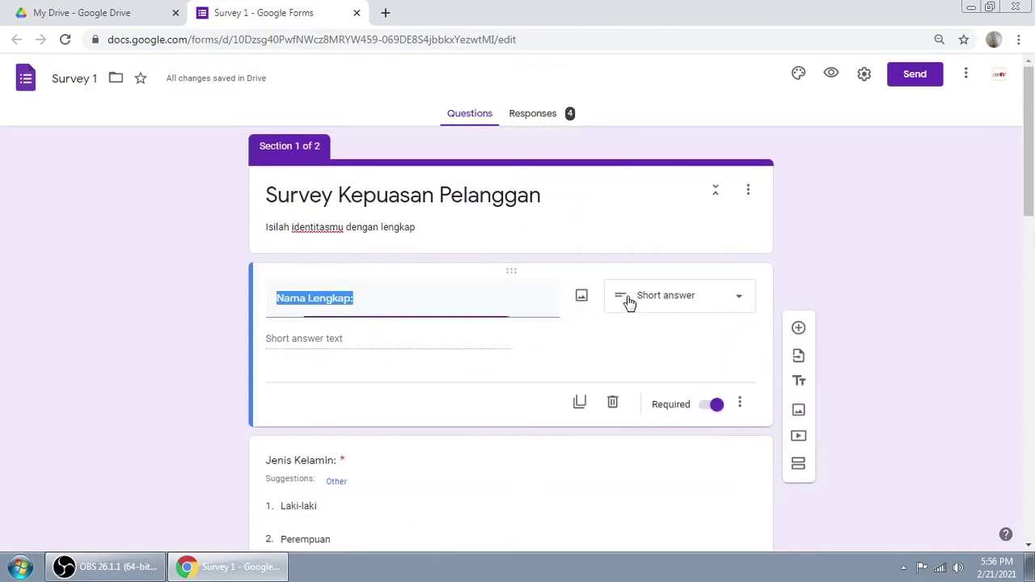
left_click(713, 301)
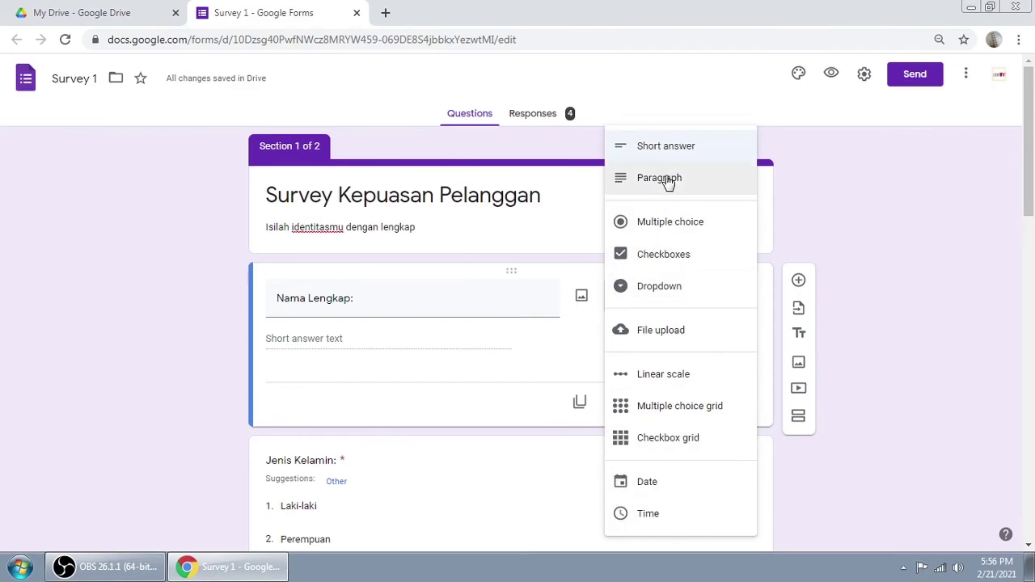
left_click(849, 244)
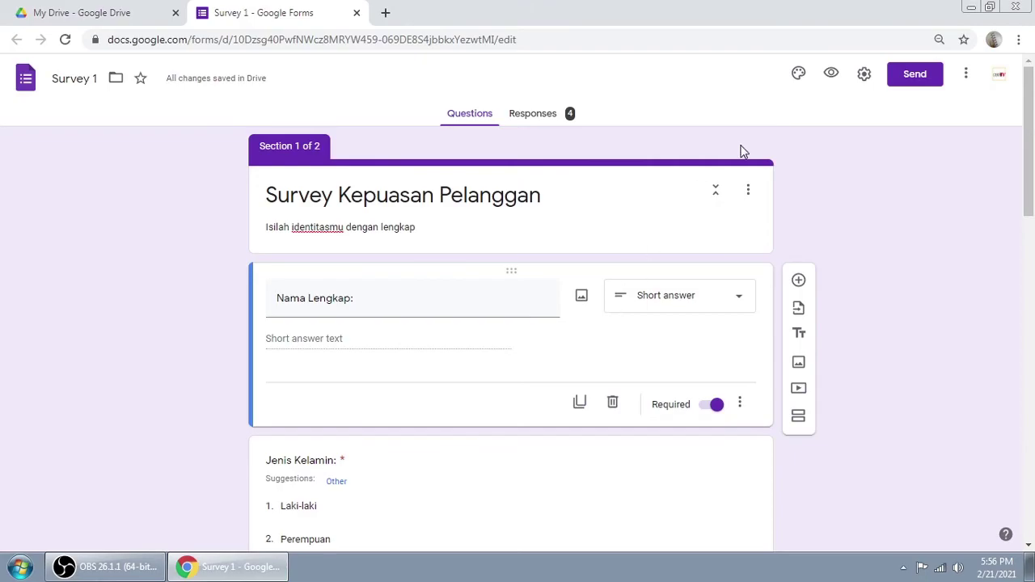
left_click(898, 78)
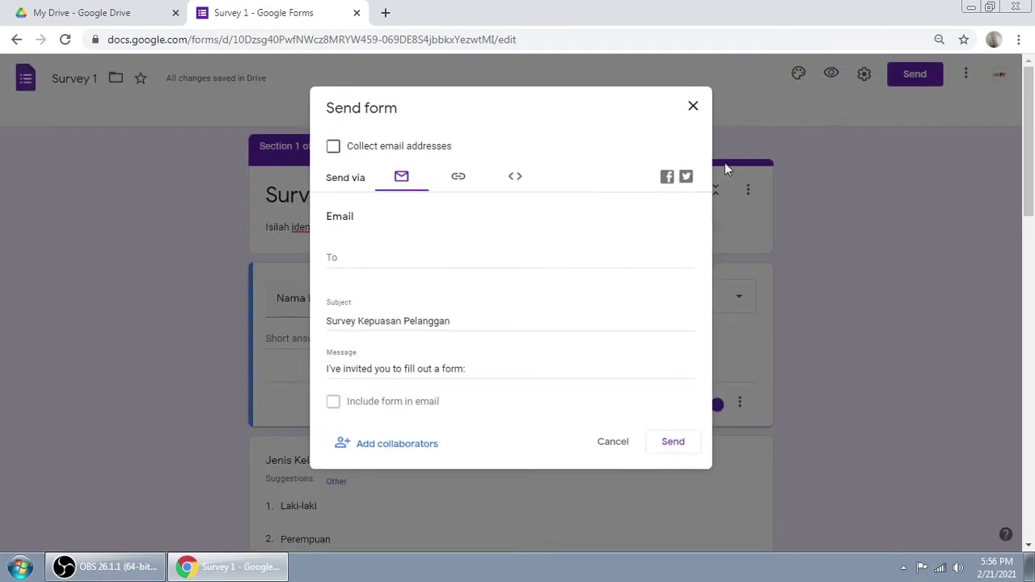
Step: Copy the form's shareable link, close the Send dialog, and close the Survey 1 editor tab
left_click(457, 179)
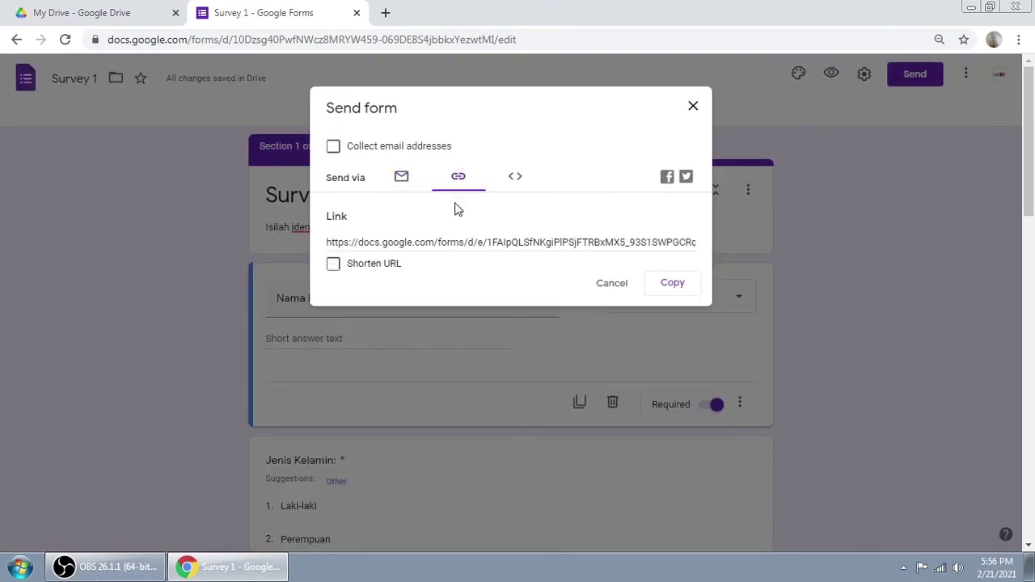
left_click(672, 284)
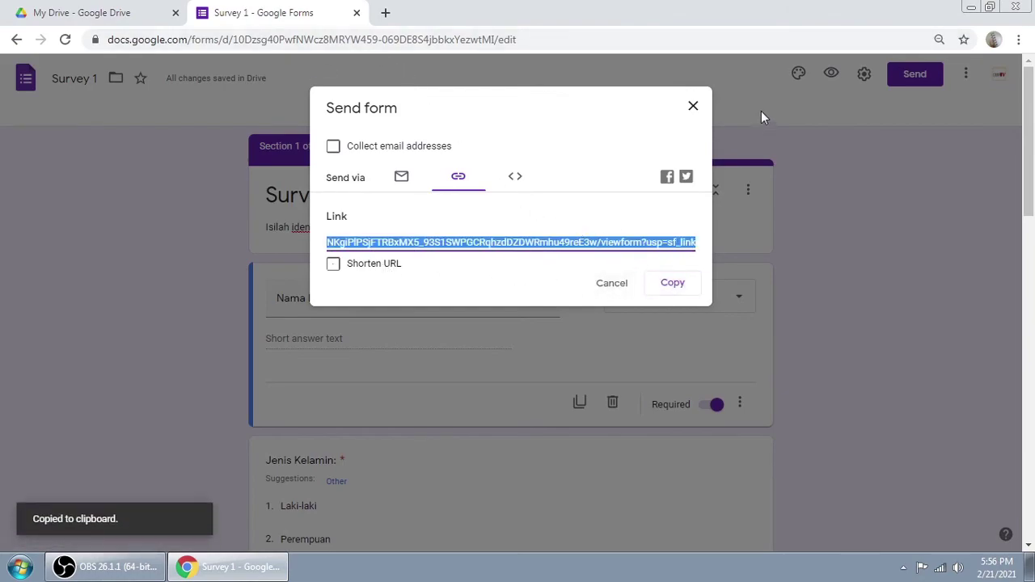
left_click(693, 108)
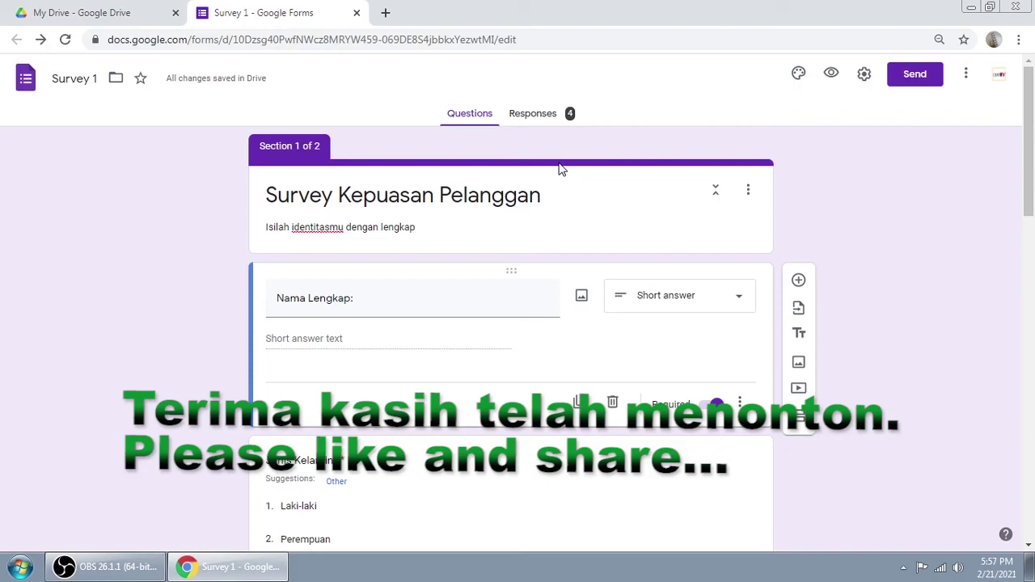
left_click(356, 14)
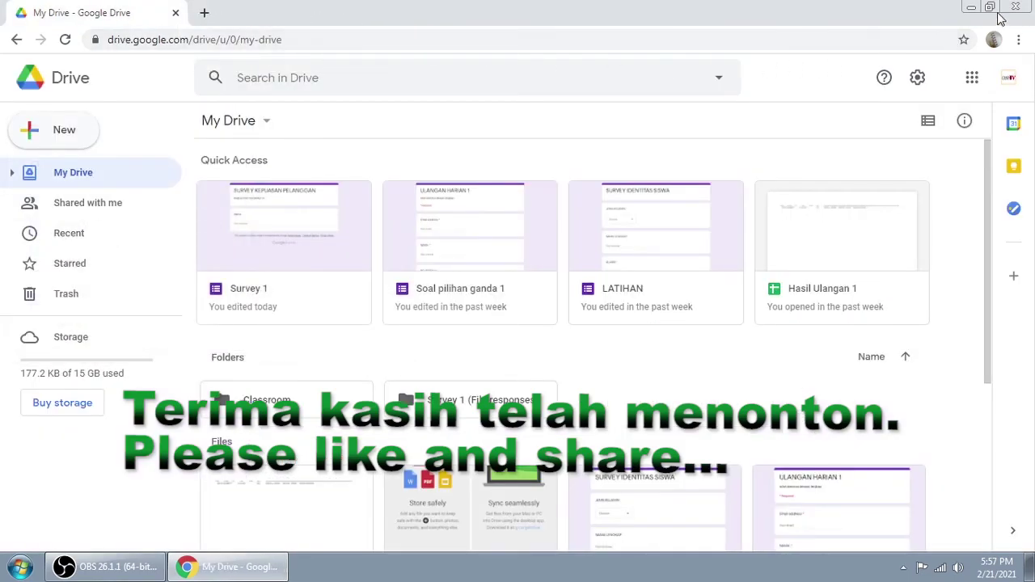